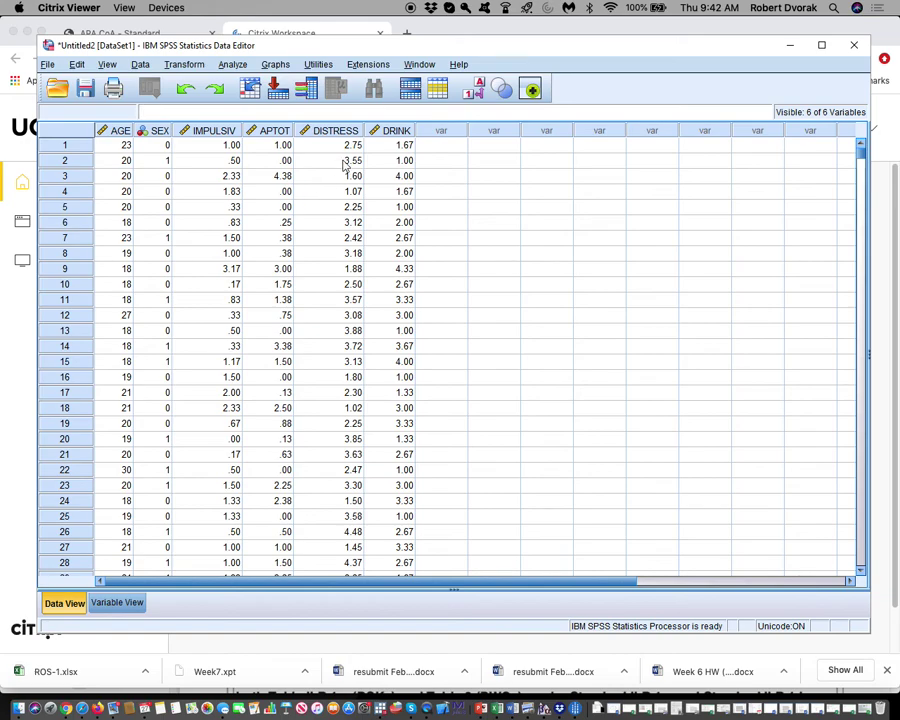
pyautogui.click(230, 66)
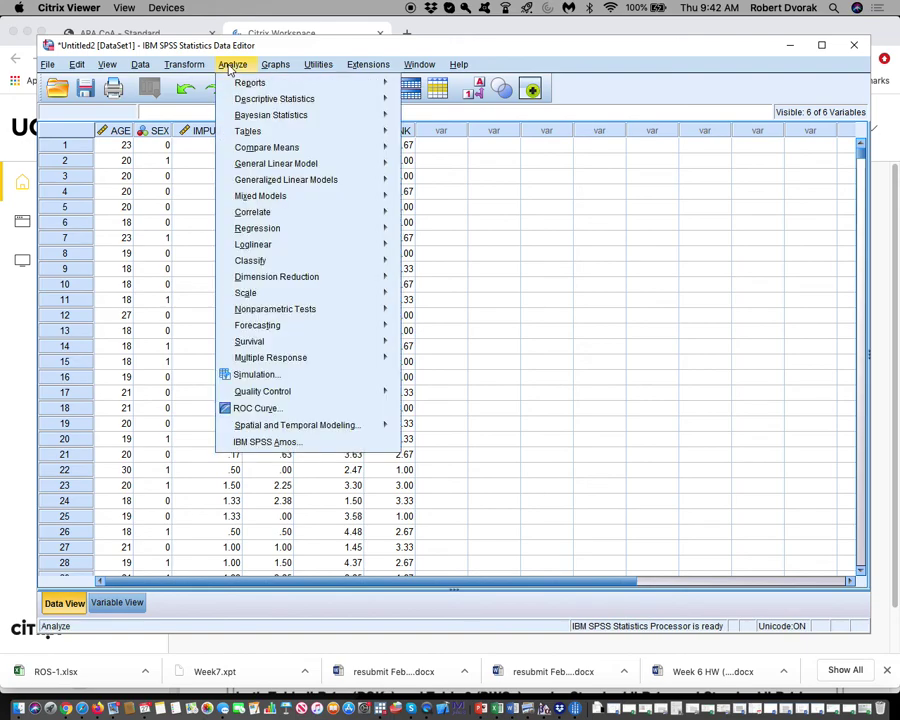
pyautogui.moveTo(327, 99)
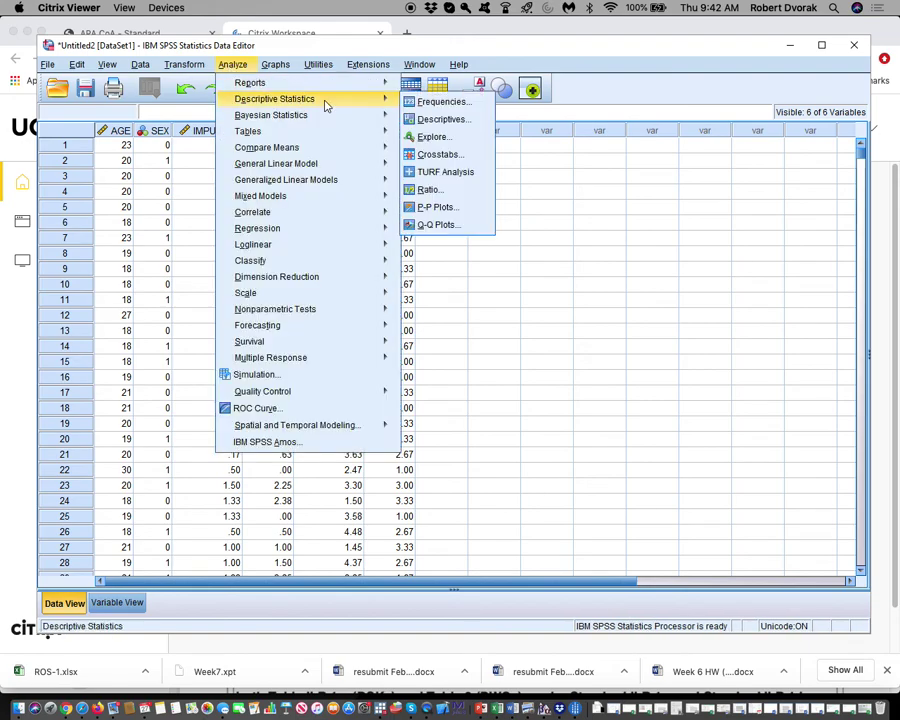
pyautogui.click(433, 137)
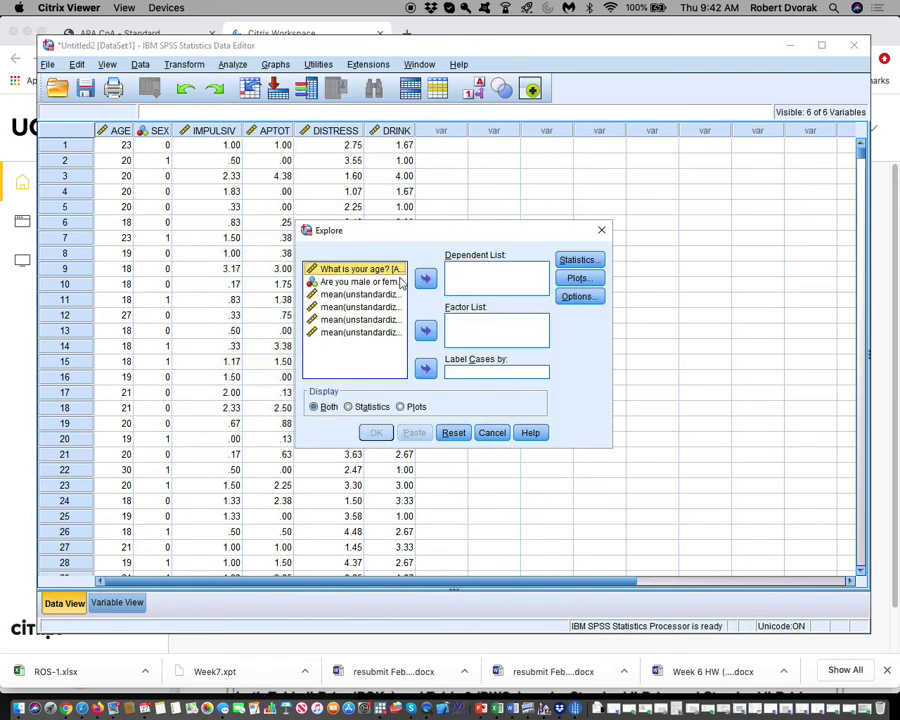
pyautogui.click(491, 432)
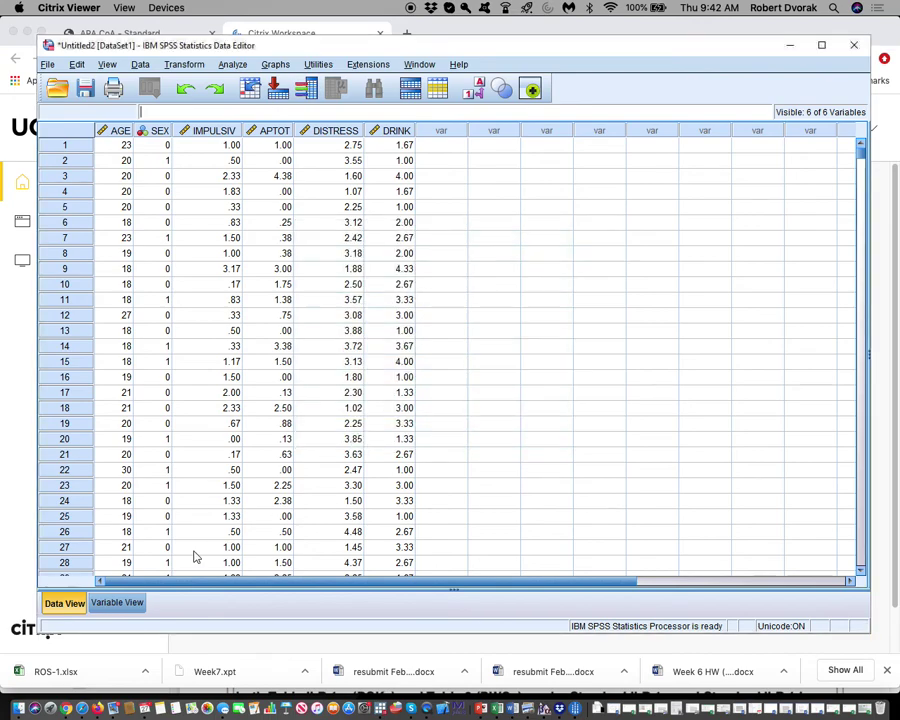
pyautogui.click(125, 603)
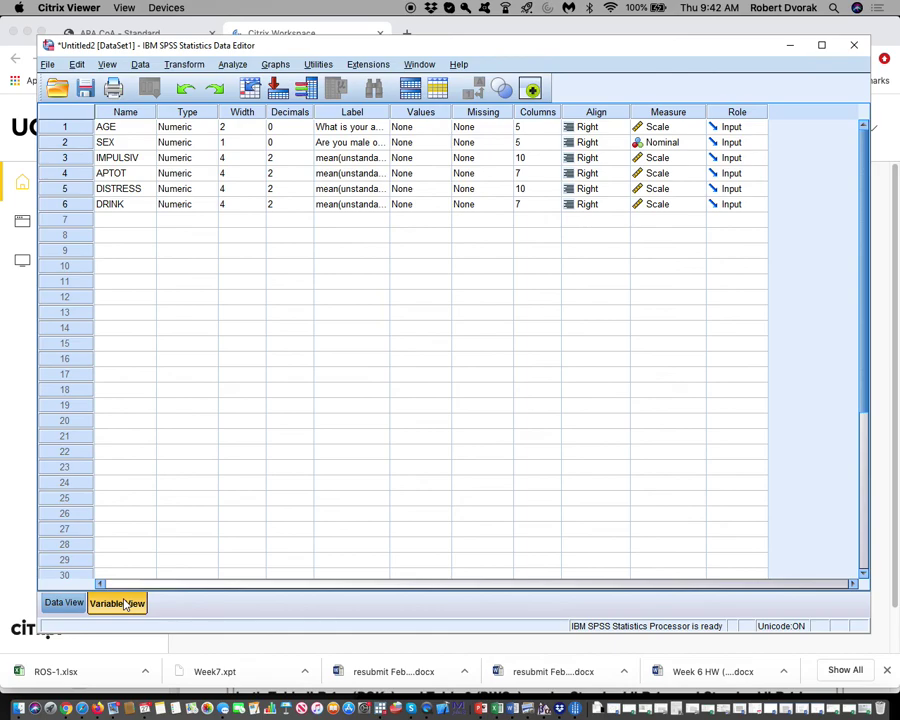
pyautogui.click(62, 603)
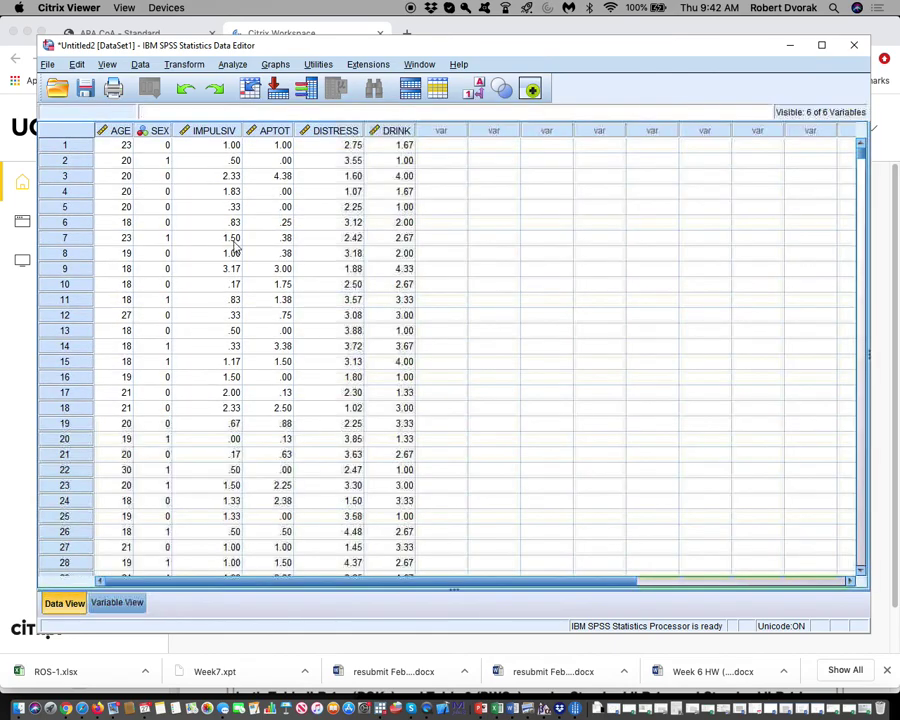
# - Start the Explore descriptive analysis and show the source variables by name instead of by label
pyautogui.click(233, 66)
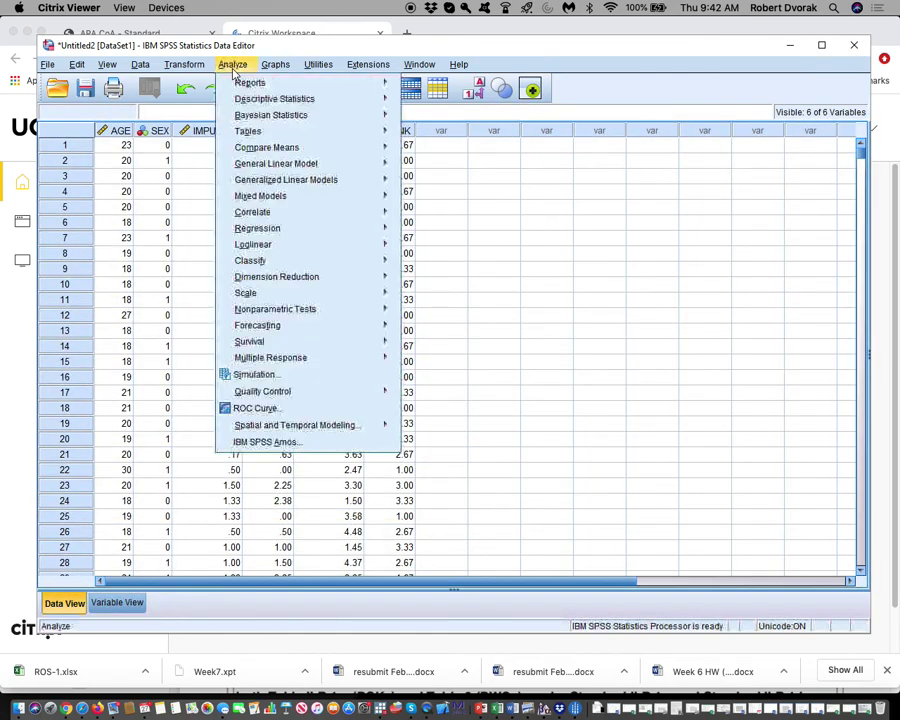
pyautogui.moveTo(351, 100)
pyautogui.click(449, 138)
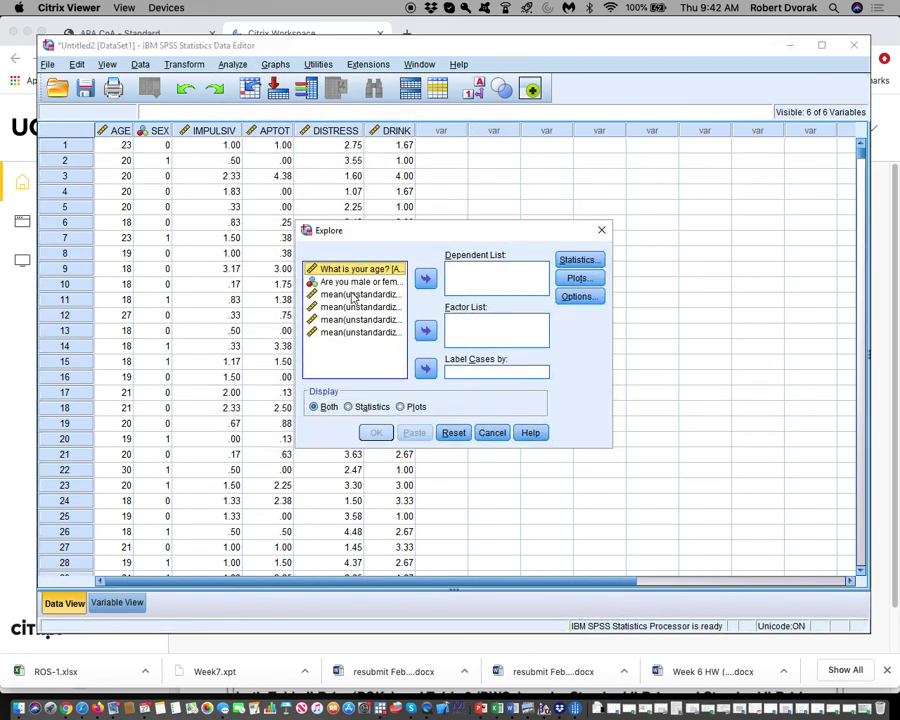
pyautogui.rightClick(324, 296)
pyautogui.click(381, 315)
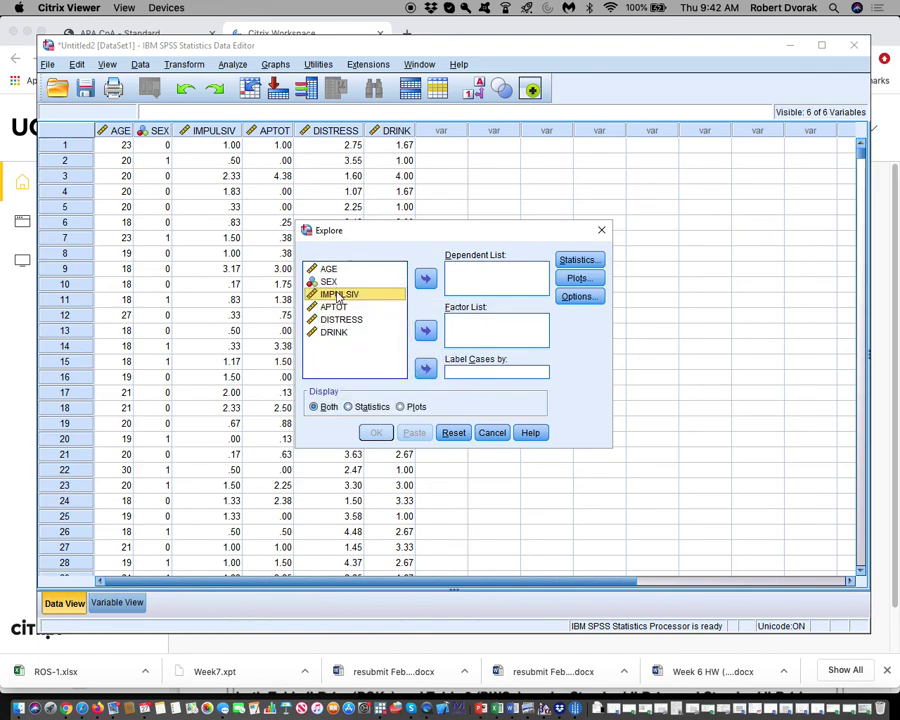
# - Run Explore with IMPULSIV, DISTRESS and DRINK as dependent variables, displaying both statistics and plots
pyautogui.click(426, 278)
pyautogui.click(355, 308)
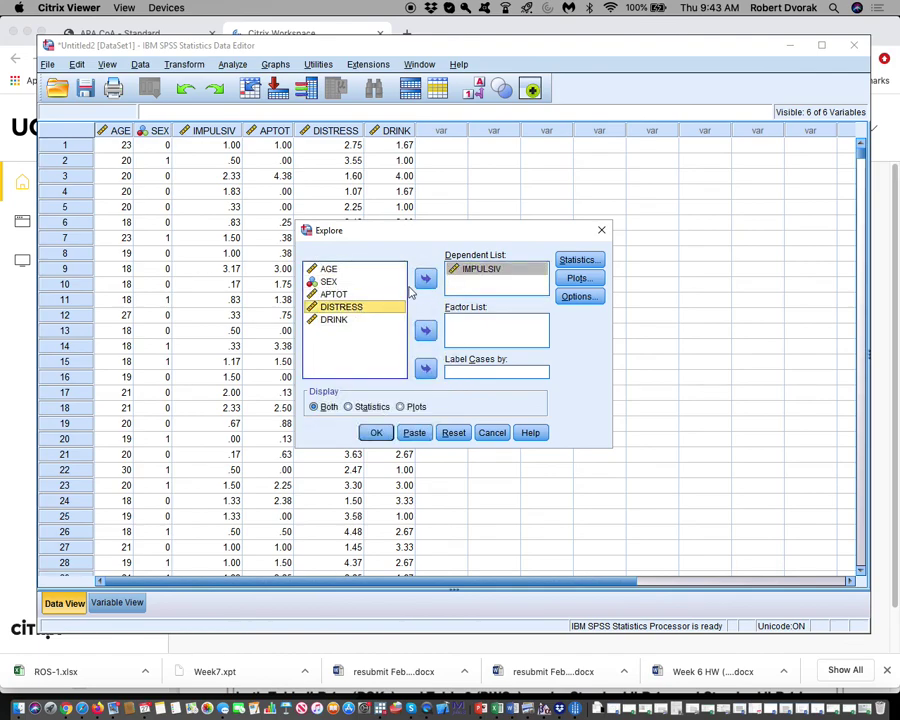
pyautogui.click(425, 278)
pyautogui.click(340, 308)
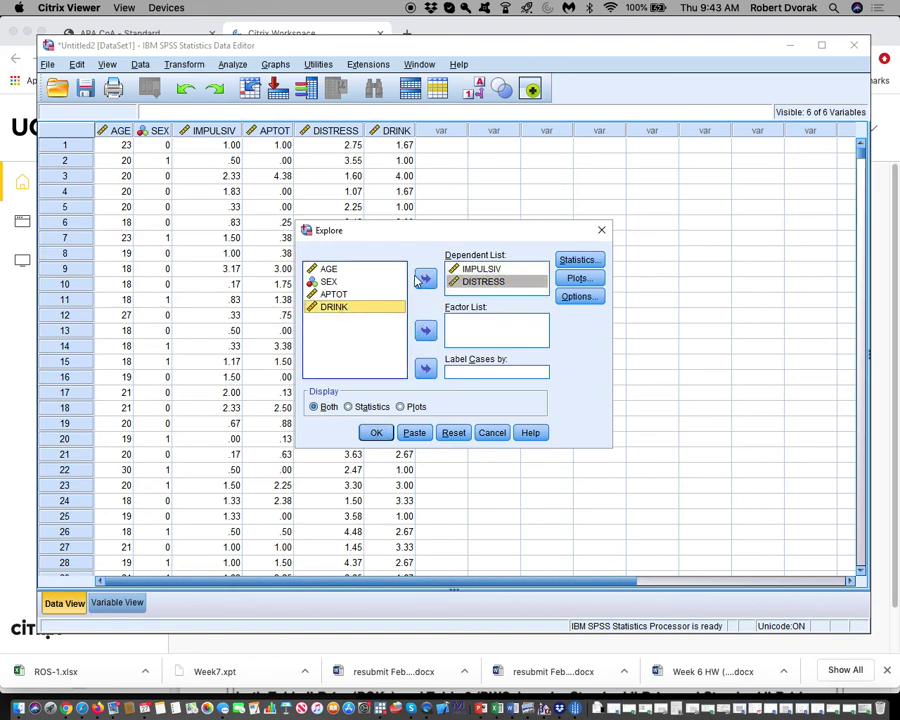
pyautogui.click(425, 278)
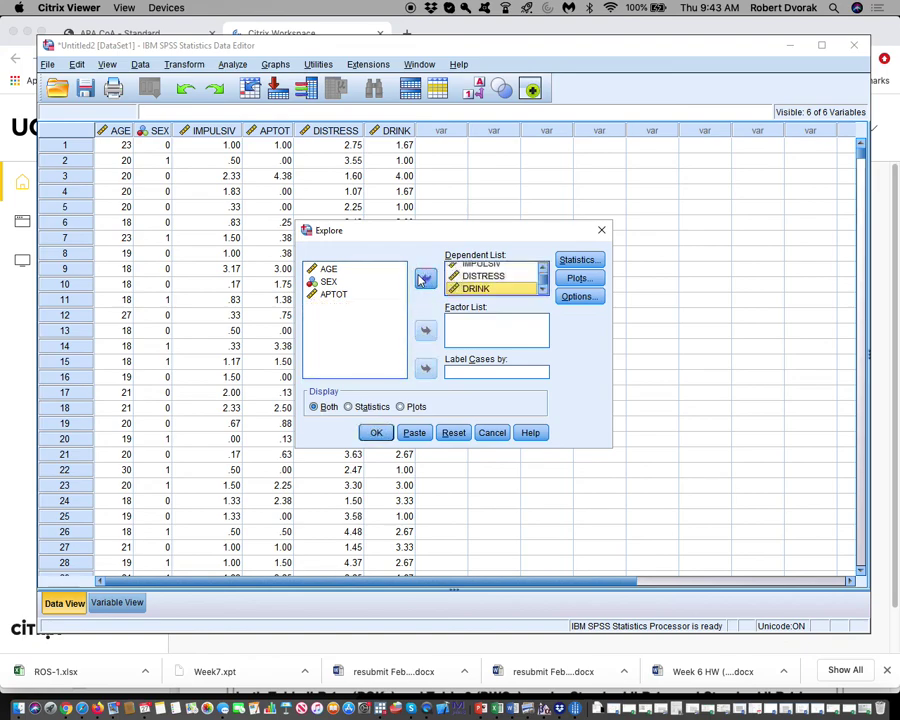
pyautogui.click(377, 436)
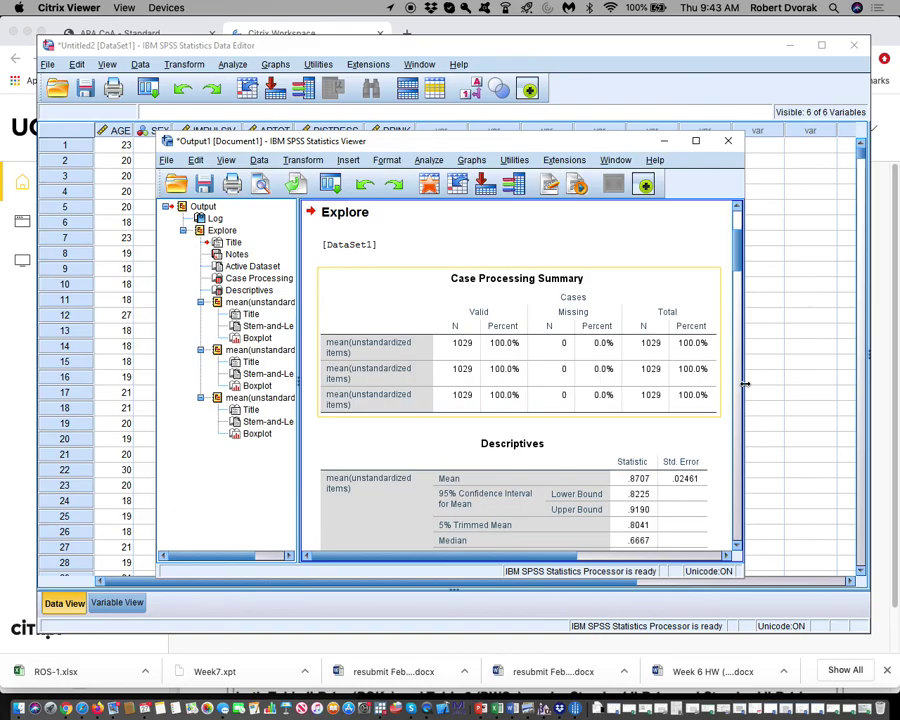
# - Rearrange the Data Editor and output windows so the Explore output is in front, and select its Case Processing Summary table
pyautogui.moveTo(747, 380); pyautogui.dragTo(795, 397)
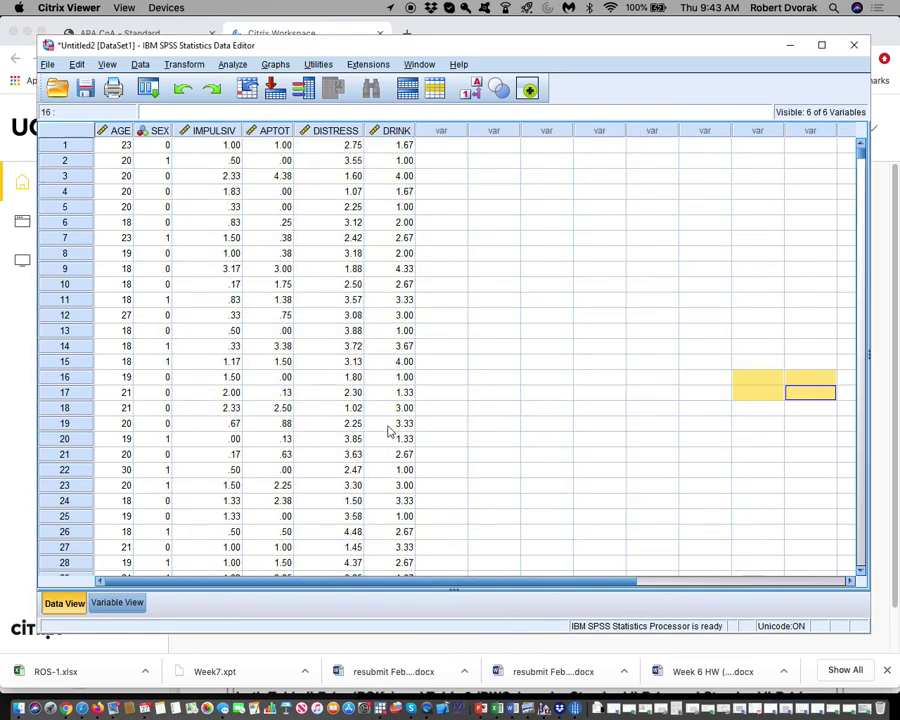
pyautogui.moveTo(448, 50); pyautogui.dragTo(425, 370)
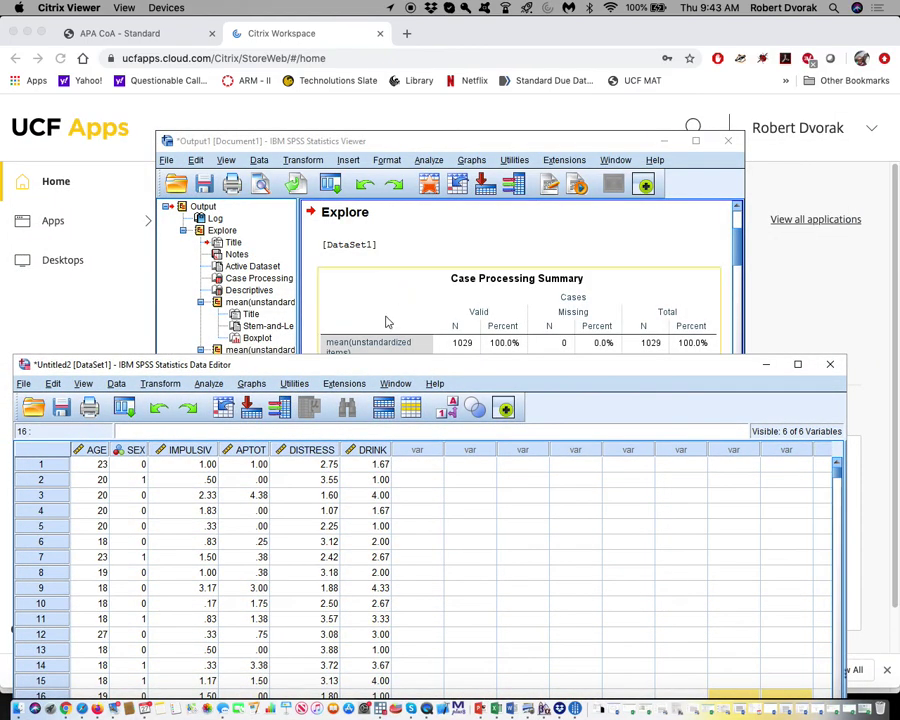
pyautogui.click(390, 210)
pyautogui.moveTo(409, 141); pyautogui.dragTo(564, 39)
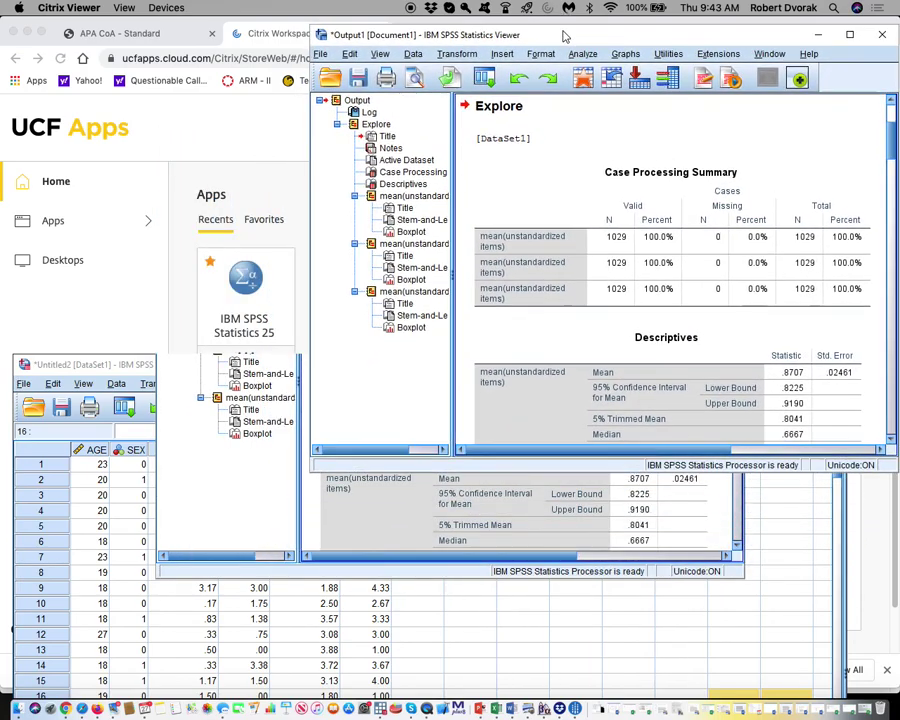
pyautogui.moveTo(165, 374); pyautogui.dragTo(143, 151)
pyautogui.click(876, 160)
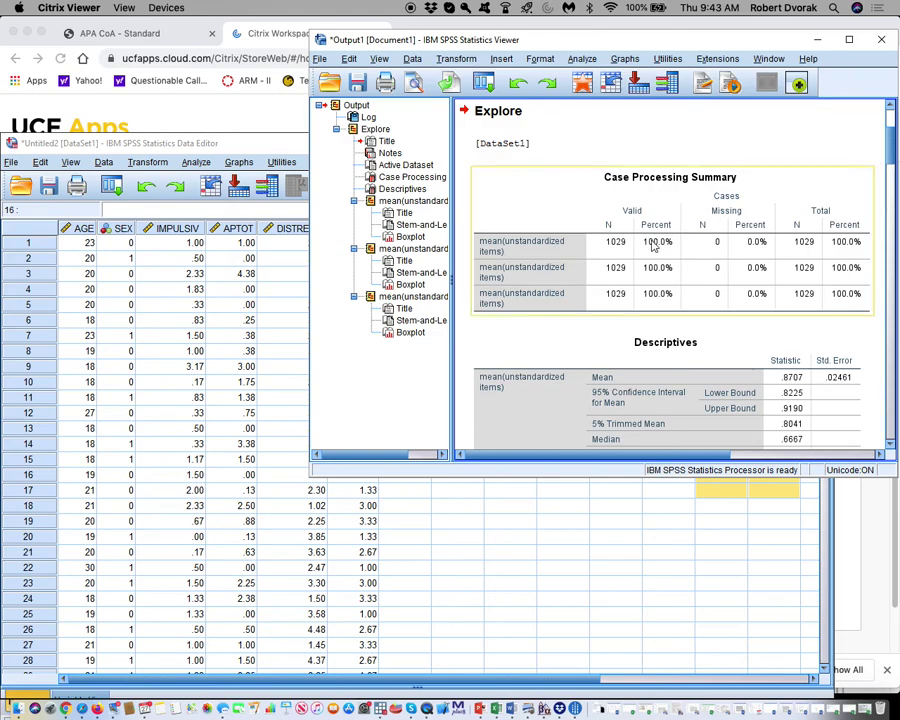
pyautogui.click(519, 246)
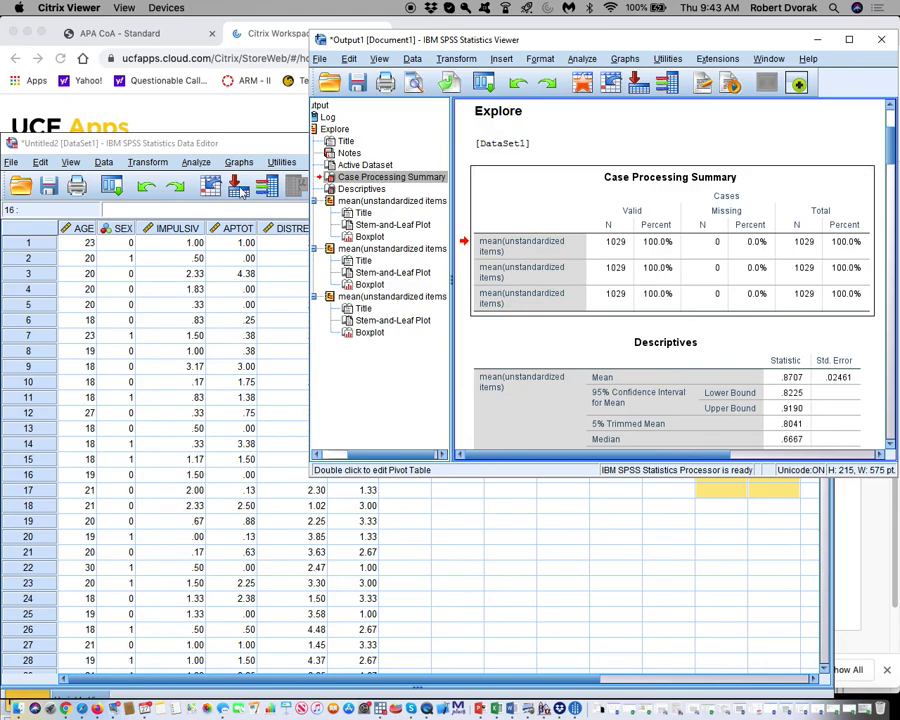
# - In the variable definitions, set the labels of IMPULSIV, APTOT, DISTRESS and DRINK to impulse, aptot, distress and drink
pyautogui.click(235, 221)
pyautogui.moveTo(275, 143); pyautogui.dragTo(275, 63)
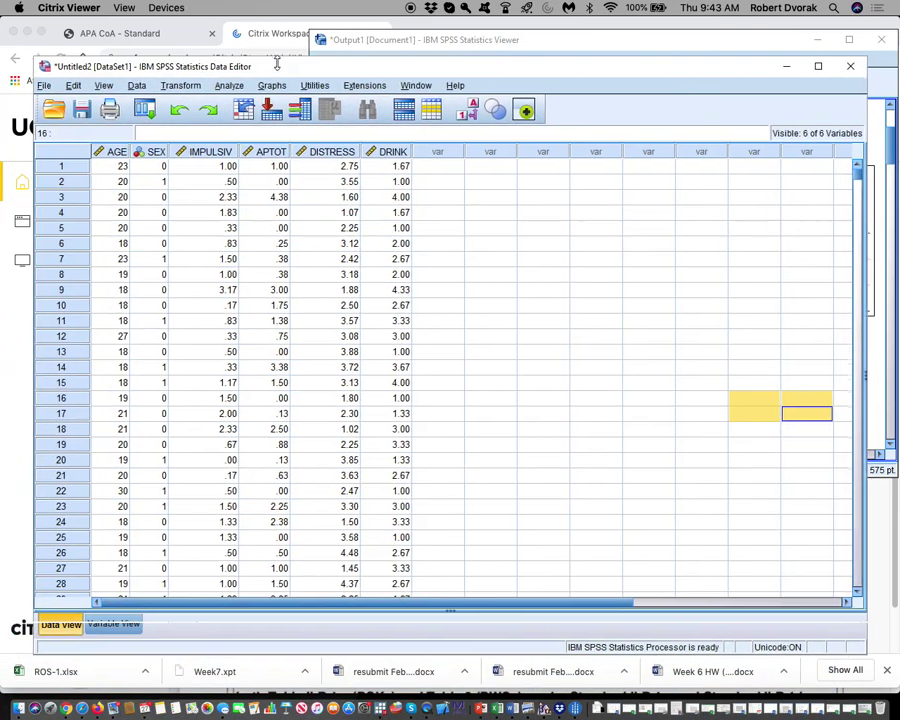
pyautogui.click(111, 624)
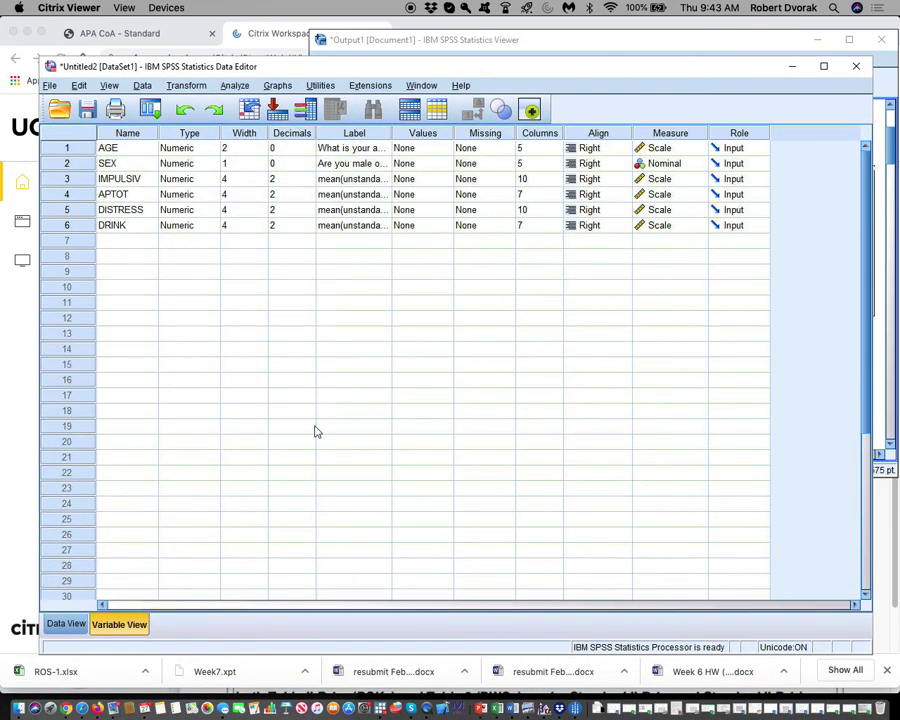
pyautogui.click(347, 180)
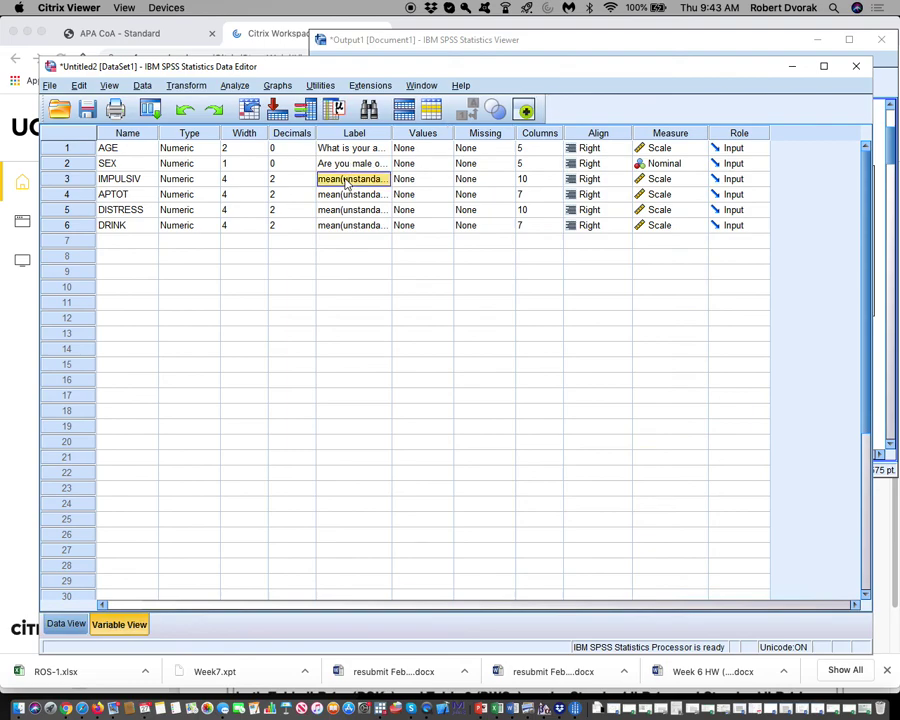
pyautogui.write('impulse')
pyautogui.press('Return')
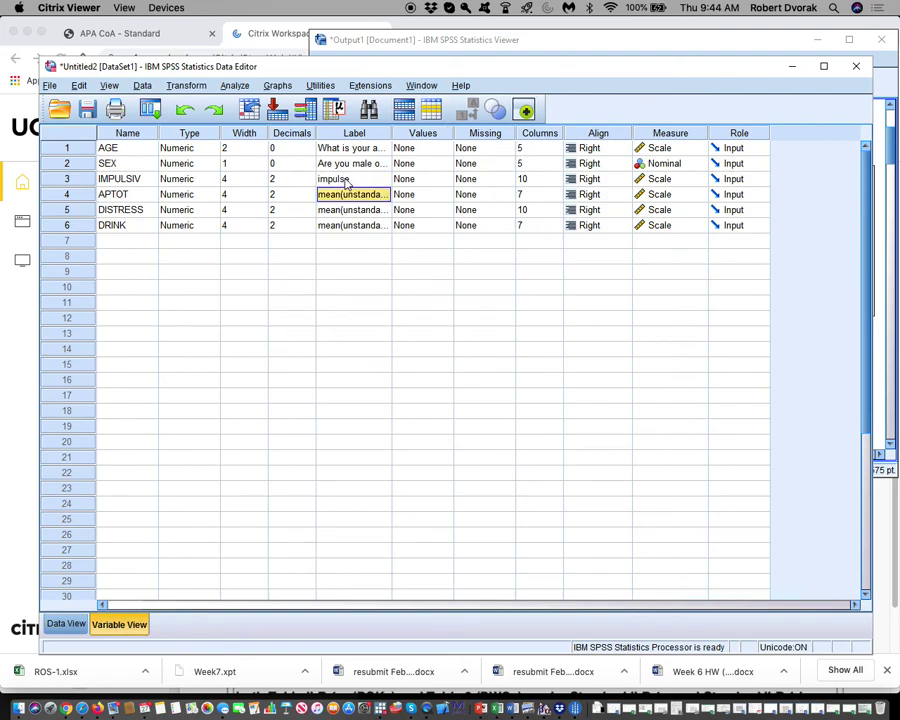
pyautogui.write('aptot')
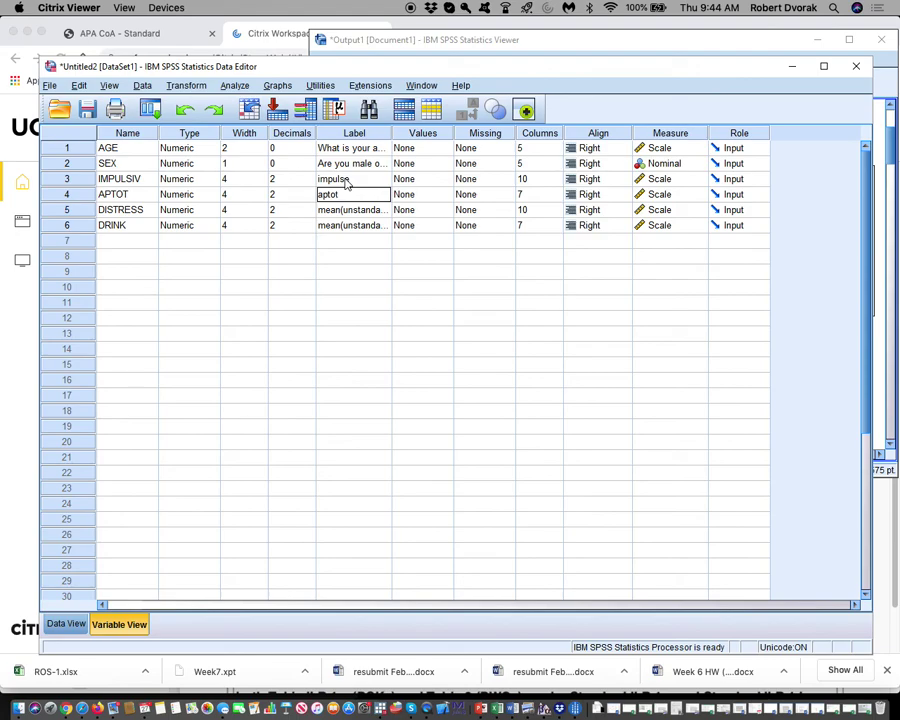
pyautogui.press('Return')
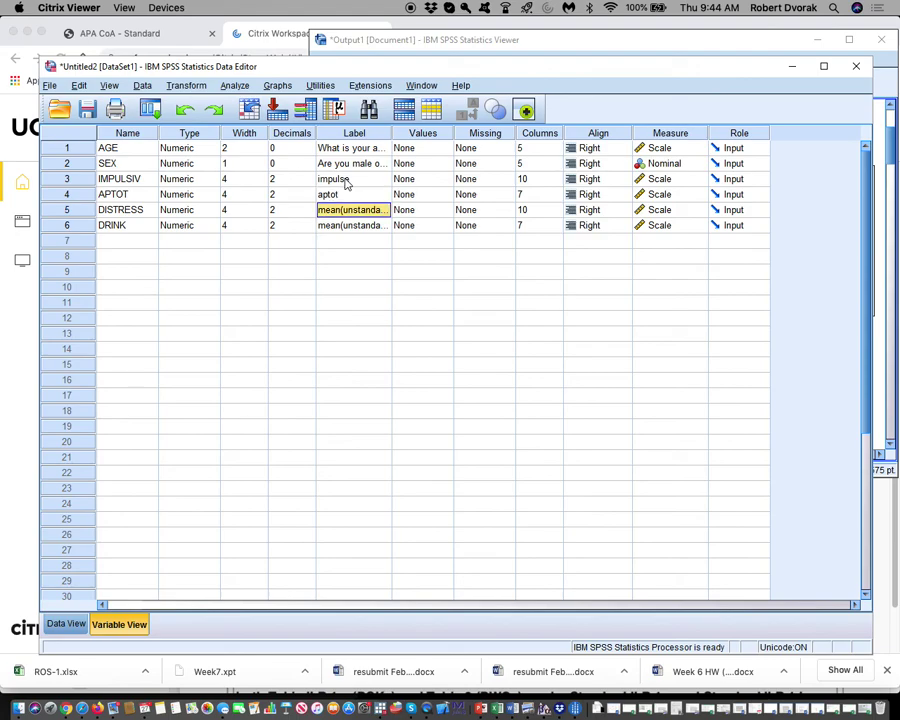
pyautogui.write('distress')
pyautogui.press('Return')
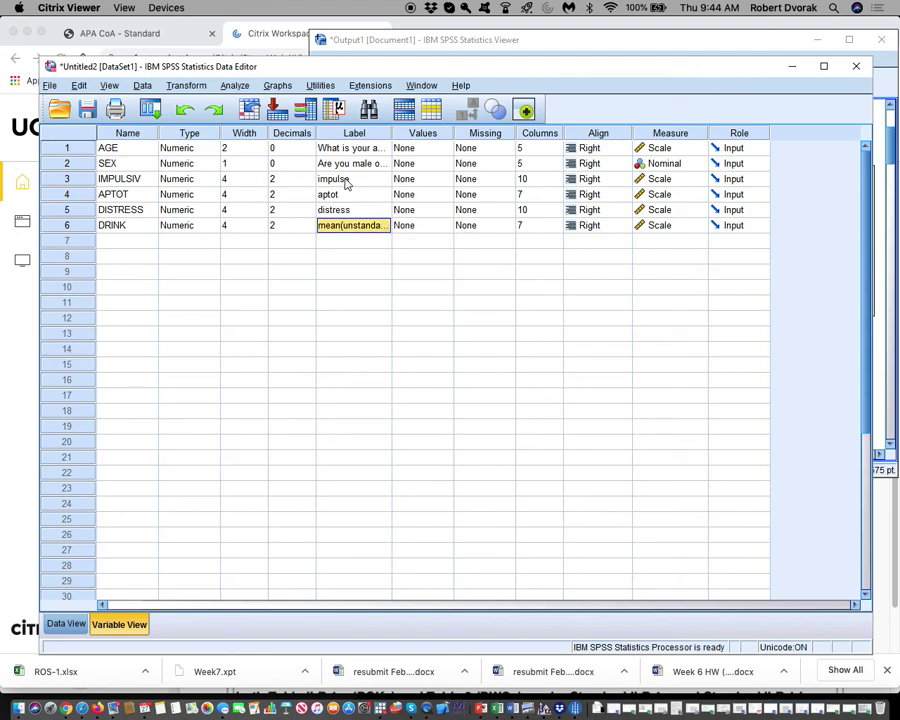
pyautogui.write('drink')
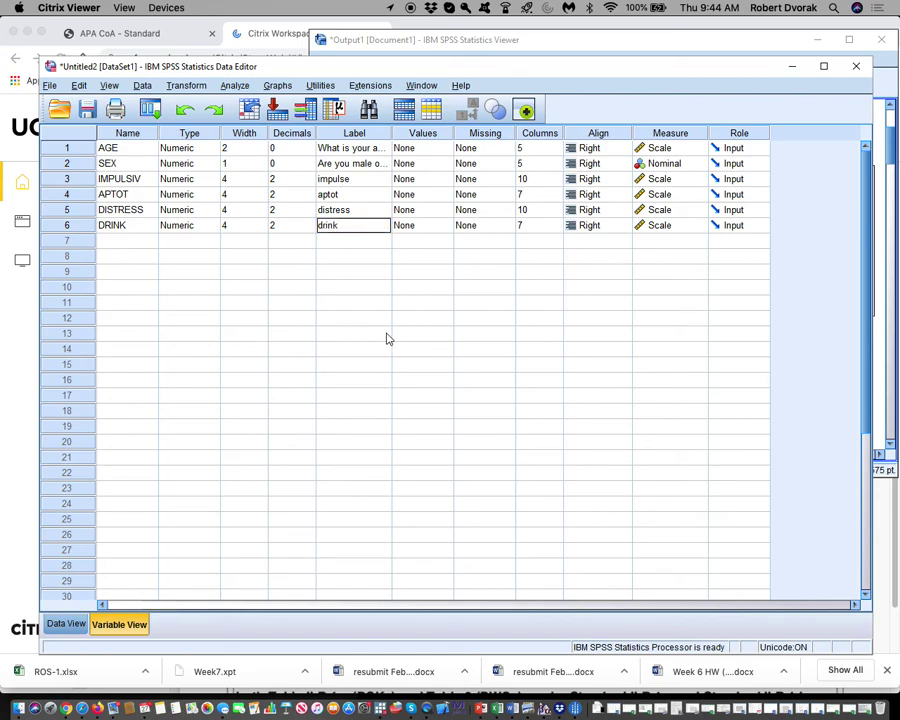
pyautogui.click(451, 43)
pyautogui.click(213, 287)
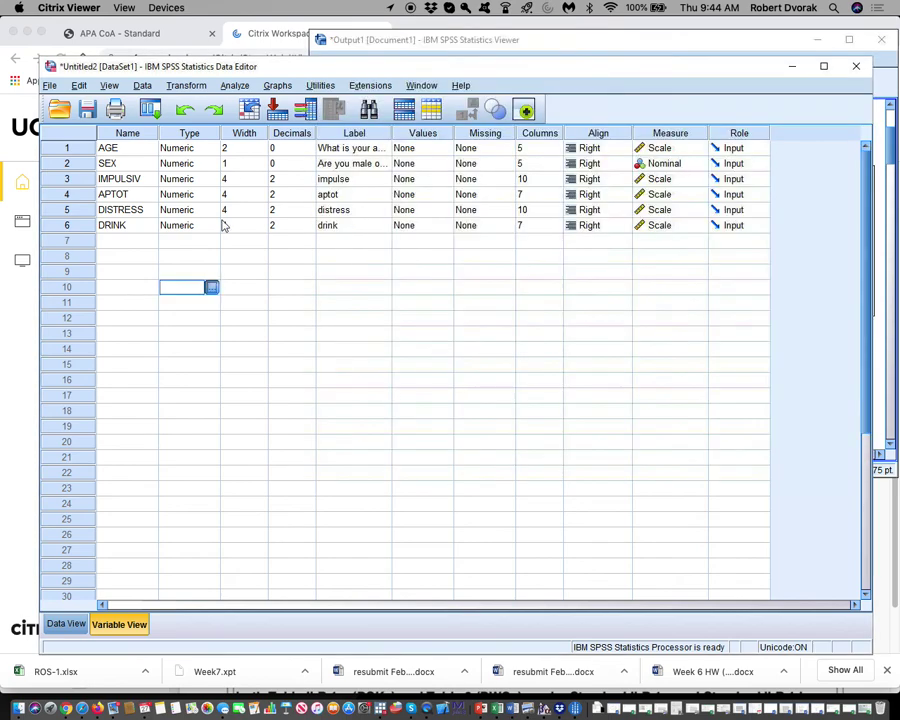
pyautogui.click(209, 287)
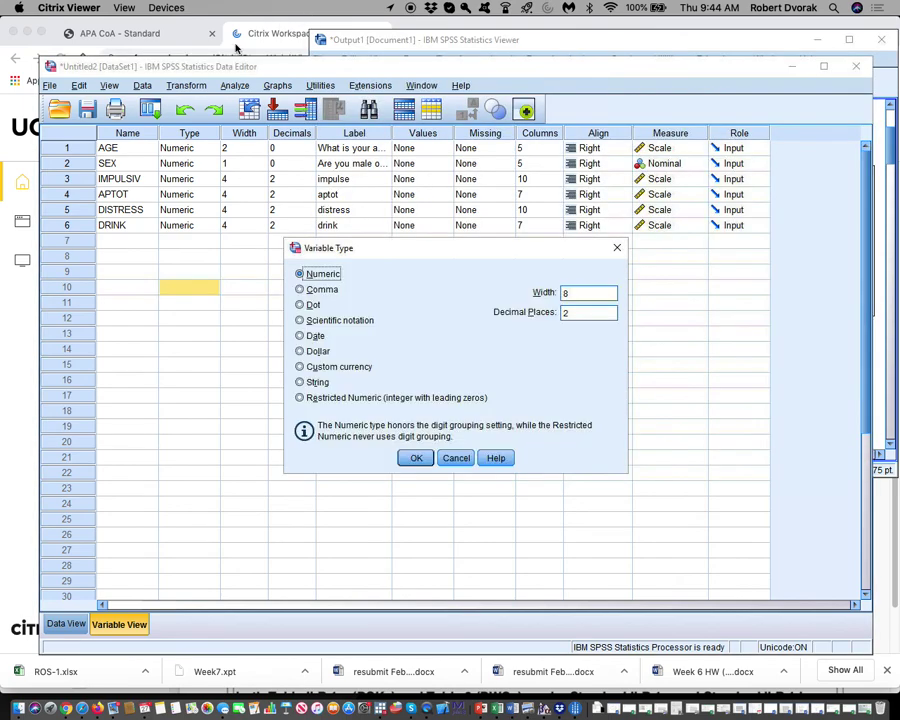
pyautogui.click(456, 458)
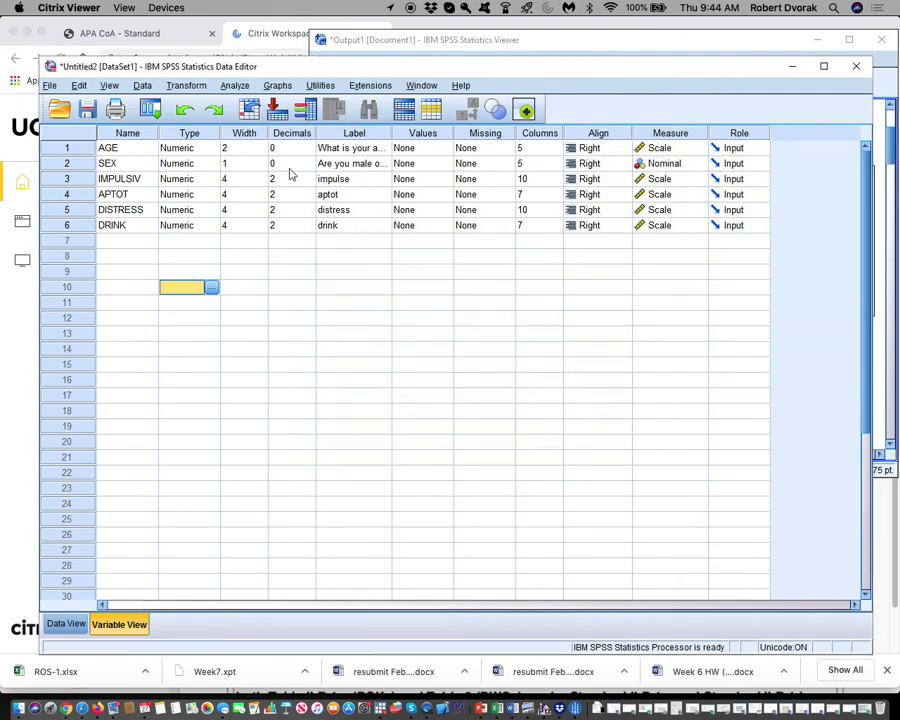
# - Rerun Explore on IMPULSIV, DISTRESS and DRINK with the new labels and examine the Descriptives table in the output
pyautogui.click(236, 86)
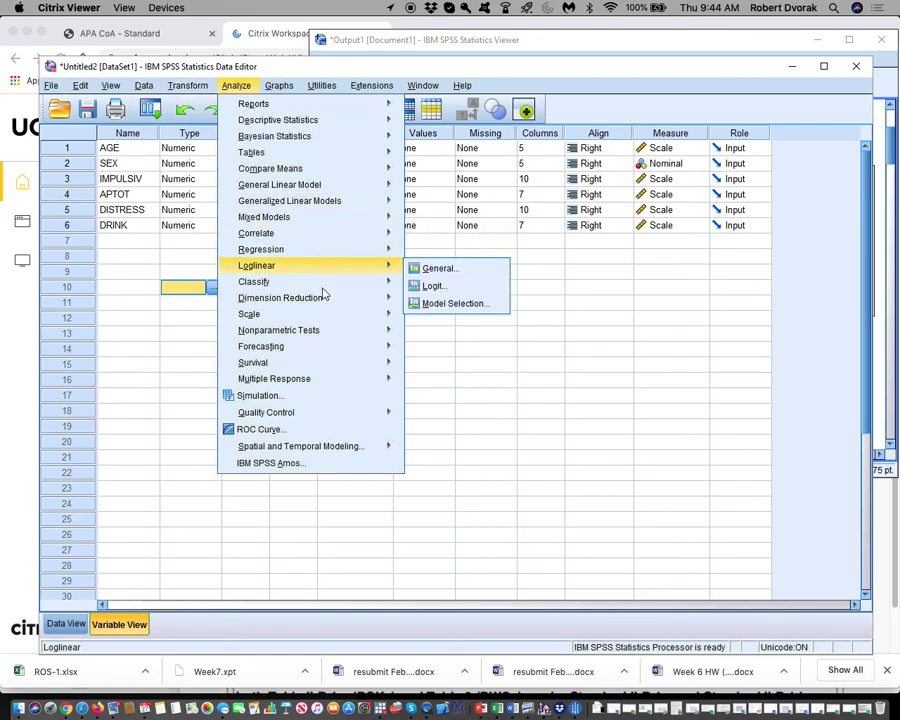
pyautogui.moveTo(320, 121)
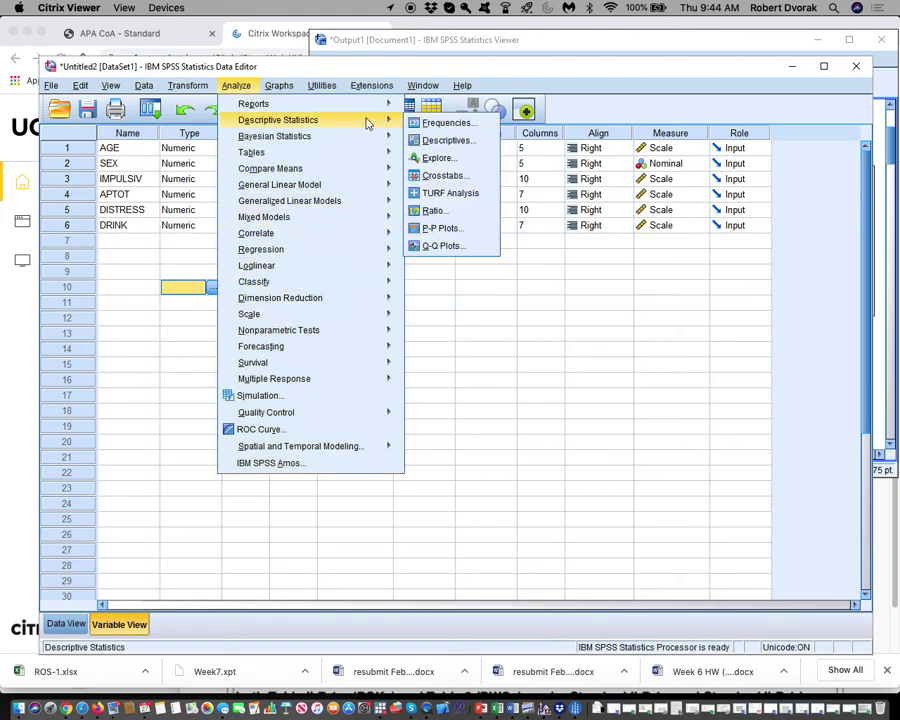
pyautogui.click(443, 166)
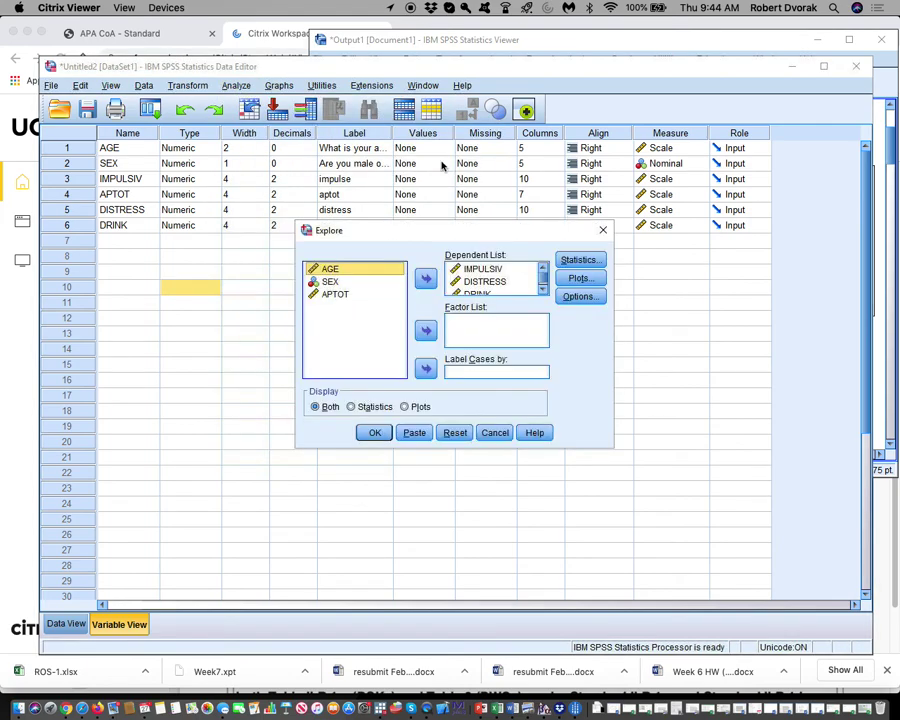
pyautogui.click(376, 435)
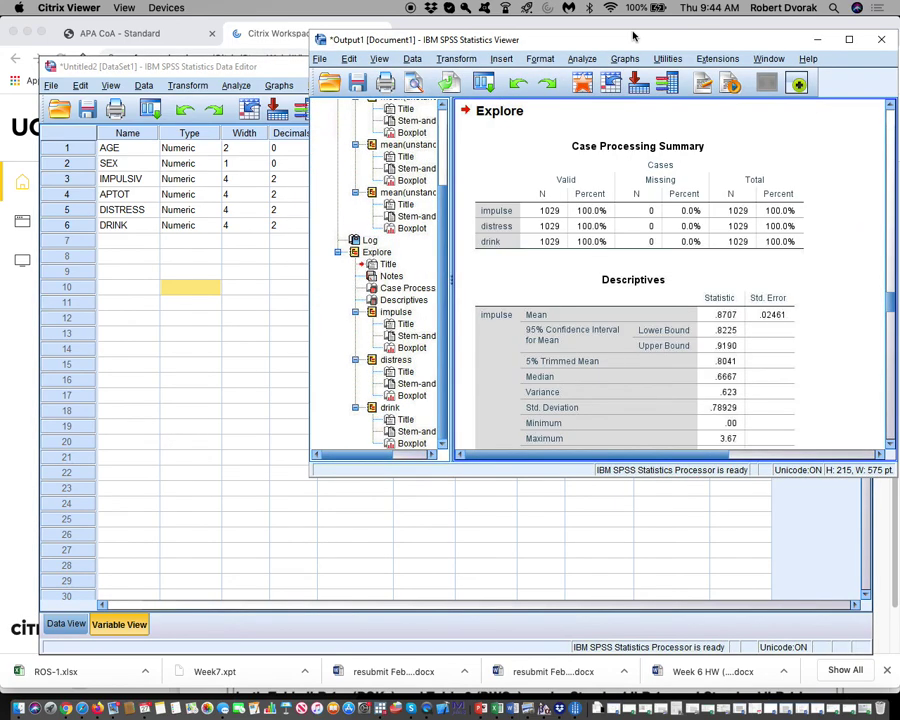
pyautogui.moveTo(633, 38); pyautogui.dragTo(571, 33)
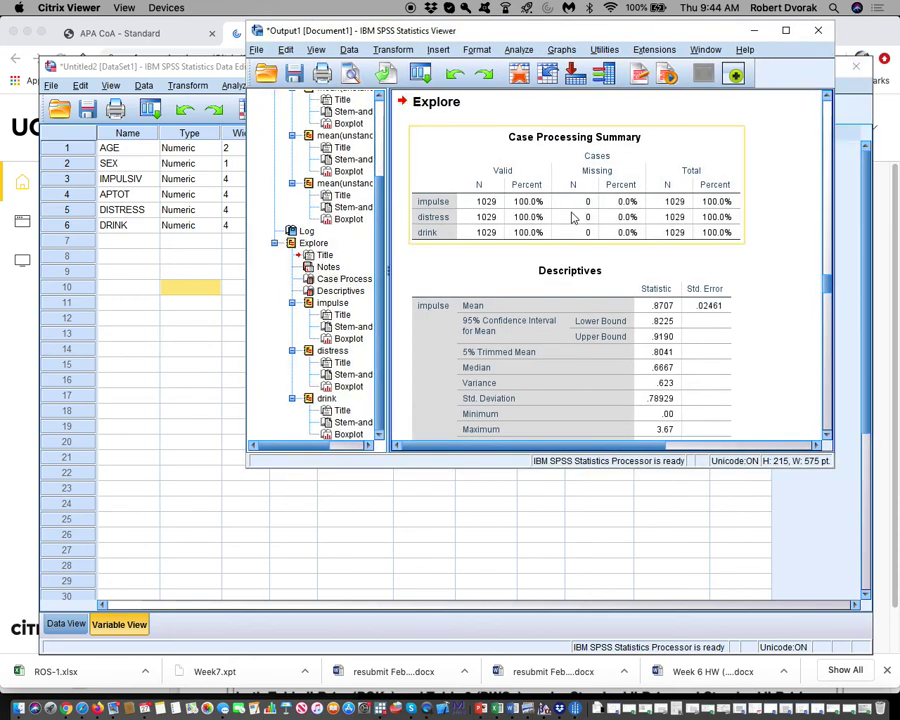
pyautogui.moveTo(829, 289)
pyautogui.mouseDown()
pyautogui.moveTo(834, 322)
pyautogui.moveTo(836, 287)
pyautogui.moveTo(829, 292)
pyautogui.mouseUp()
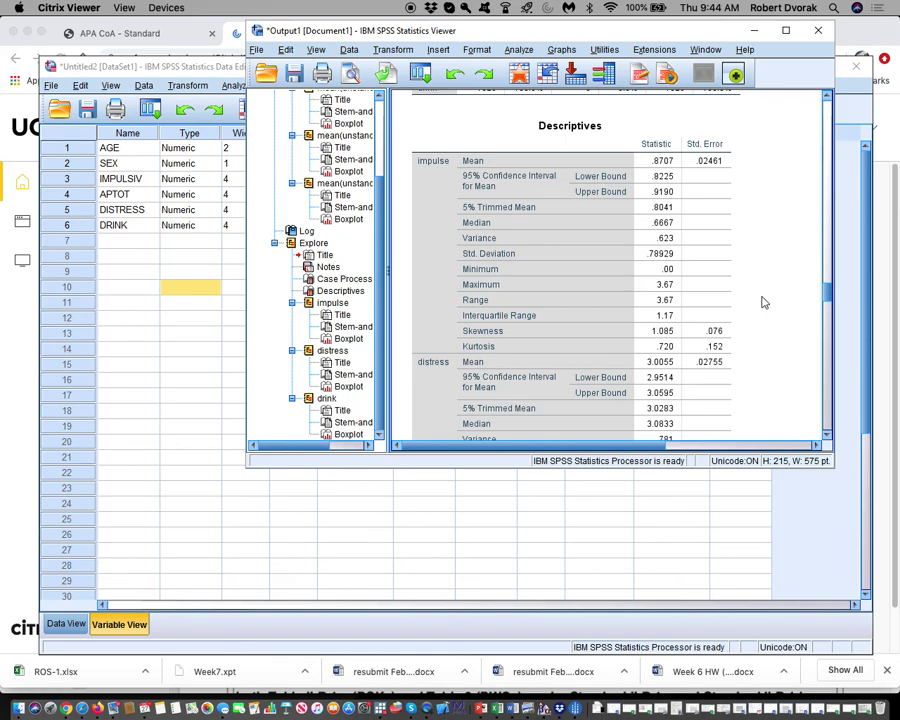
# - Open the Descriptives table for editing, copy the full-precision mean of impulse, and close the table editor
pyautogui.click(666, 167)
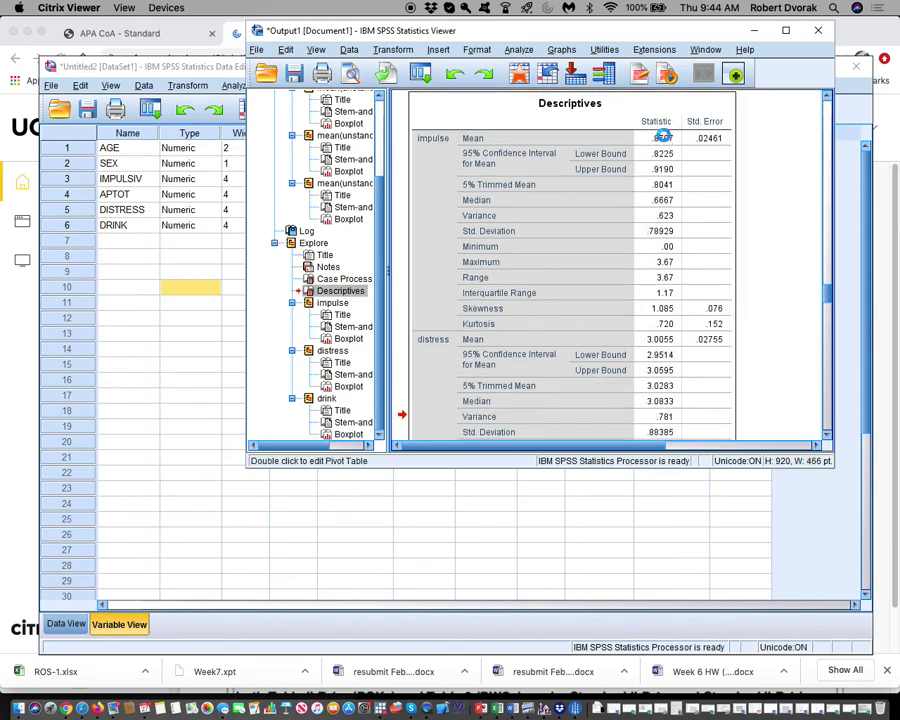
pyautogui.doubleClick(663, 138)
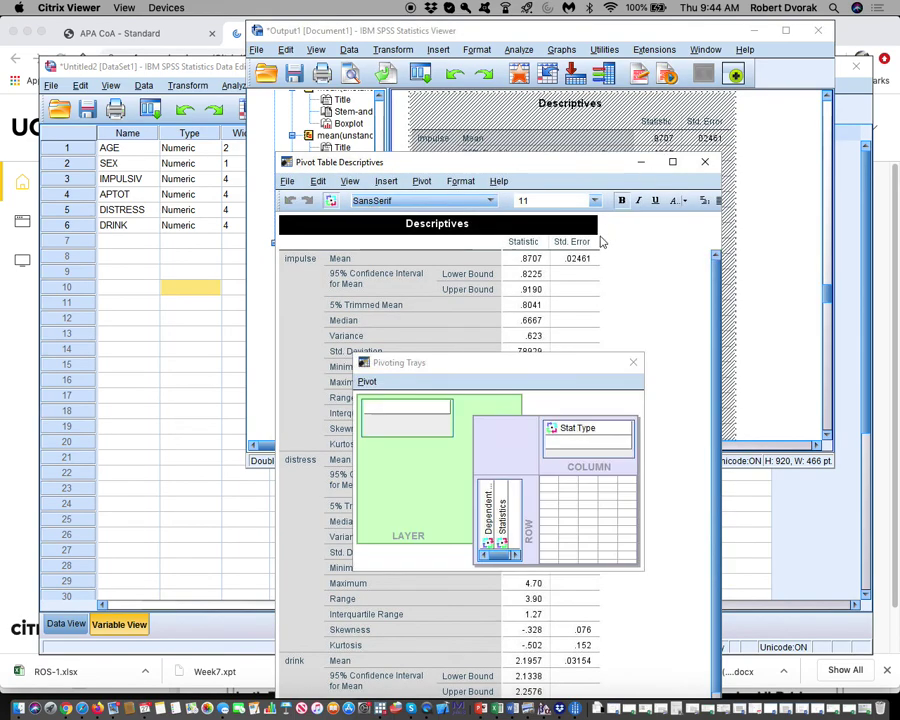
pyautogui.click(633, 364)
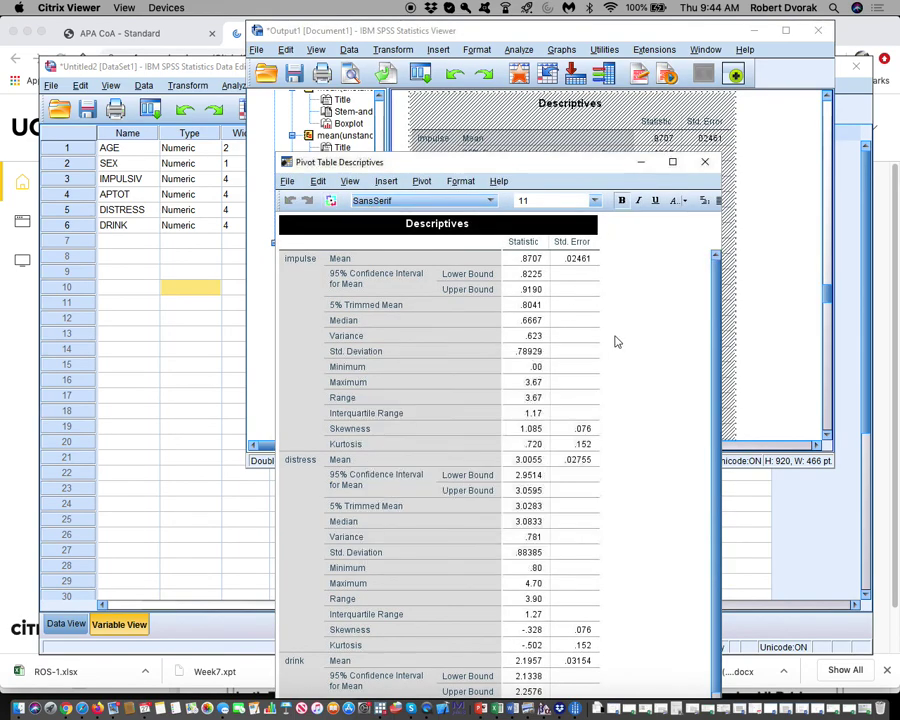
pyautogui.click(534, 262)
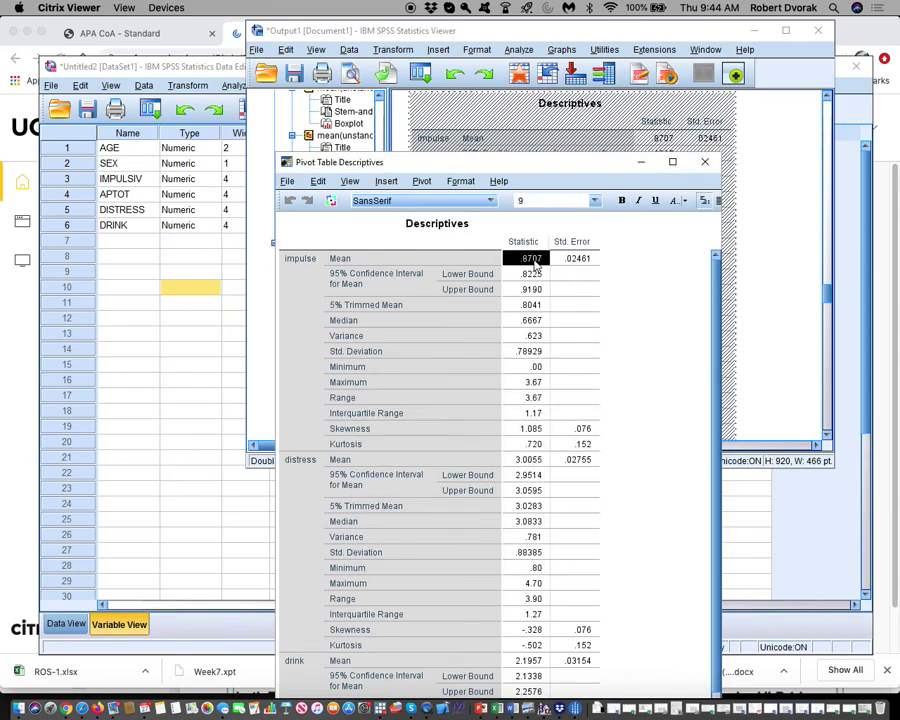
pyautogui.doubleClick(535, 262)
pyautogui.hotkey('ctrl', 'c')
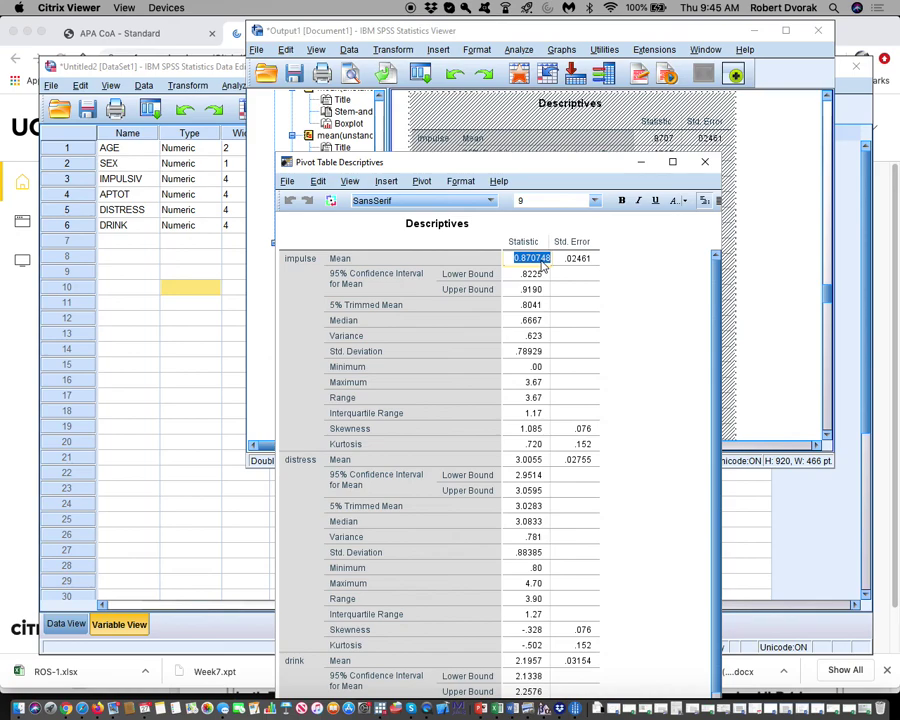
pyautogui.click(706, 163)
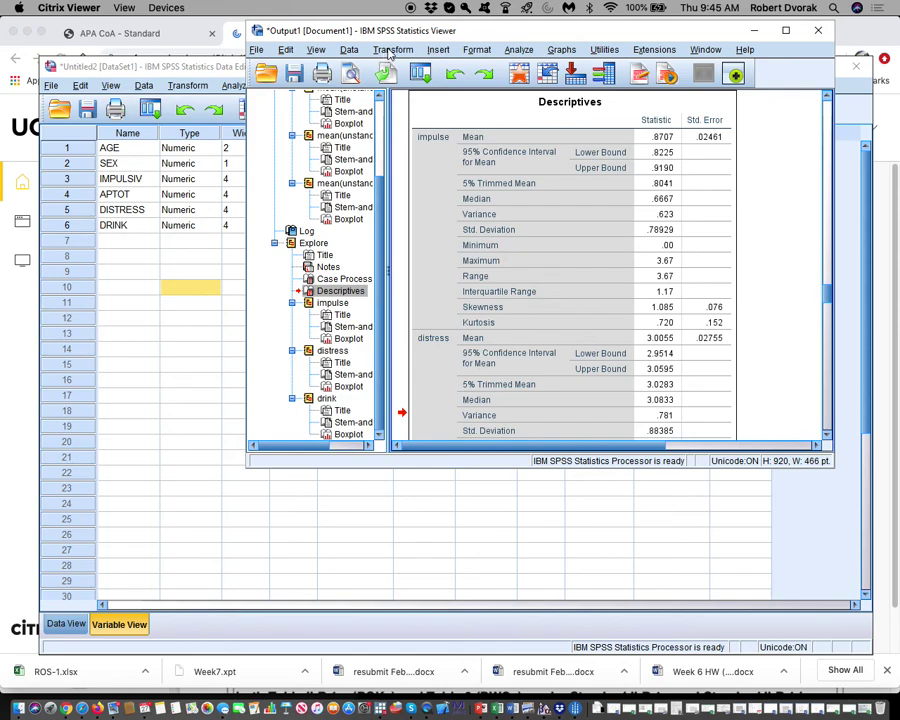
# - Compute a new variable CIMPULS as IMPULSIV-0.870748 to centre impulsivity on its mean
pyautogui.click(391, 50)
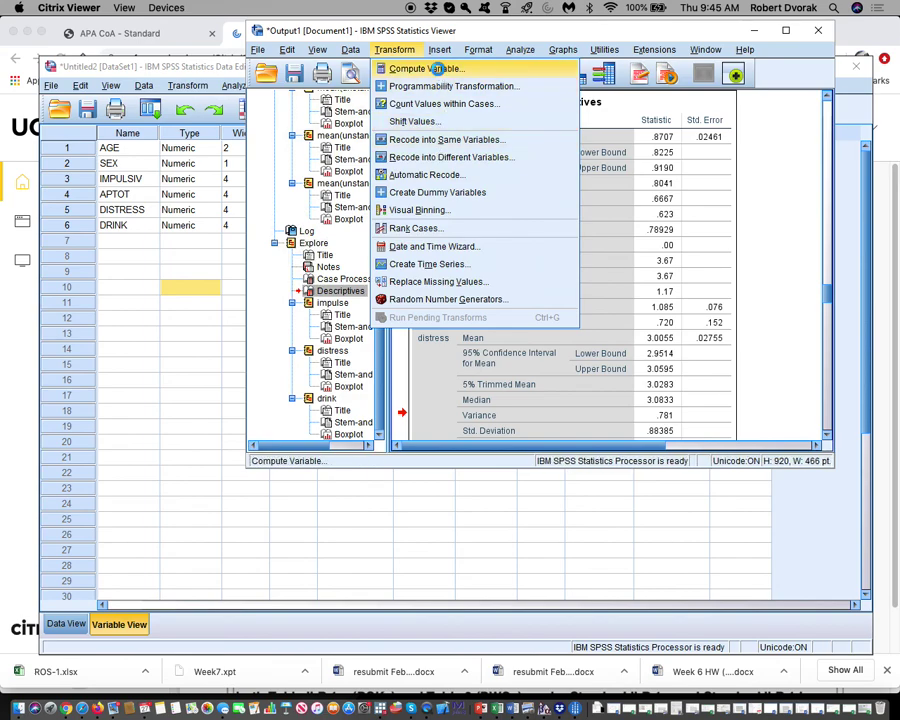
pyautogui.click(437, 68)
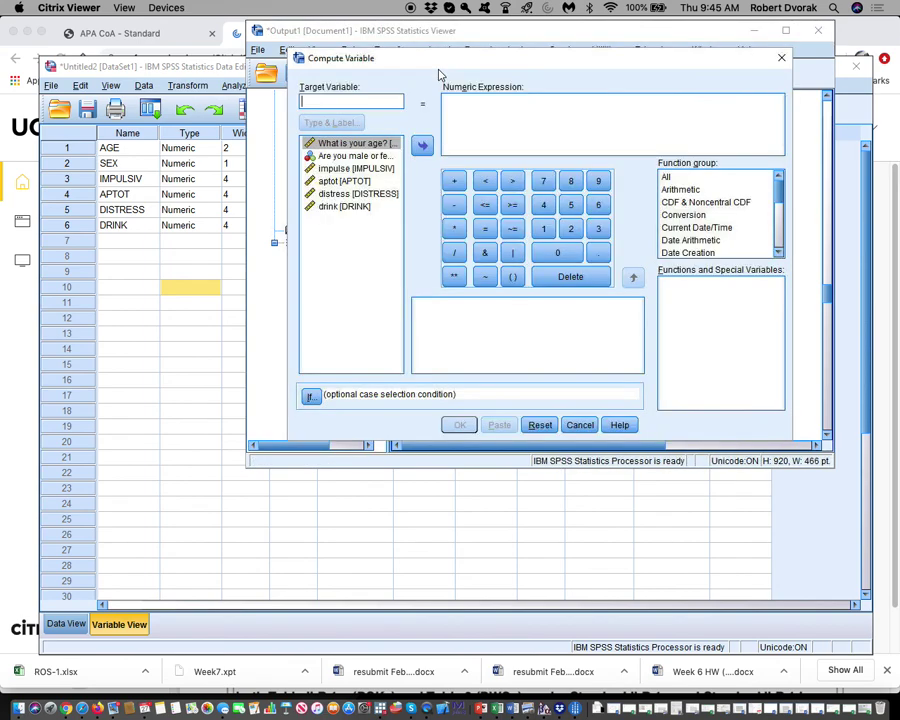
pyautogui.click(359, 100)
pyautogui.write('CIMP')
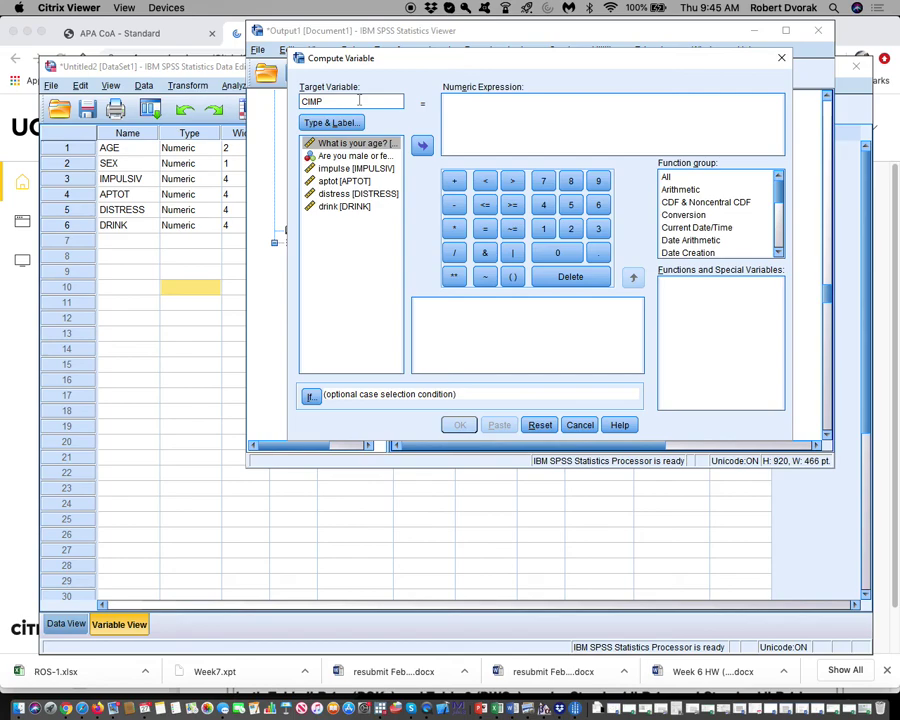
pyautogui.write('ULS')
pyautogui.click(446, 100)
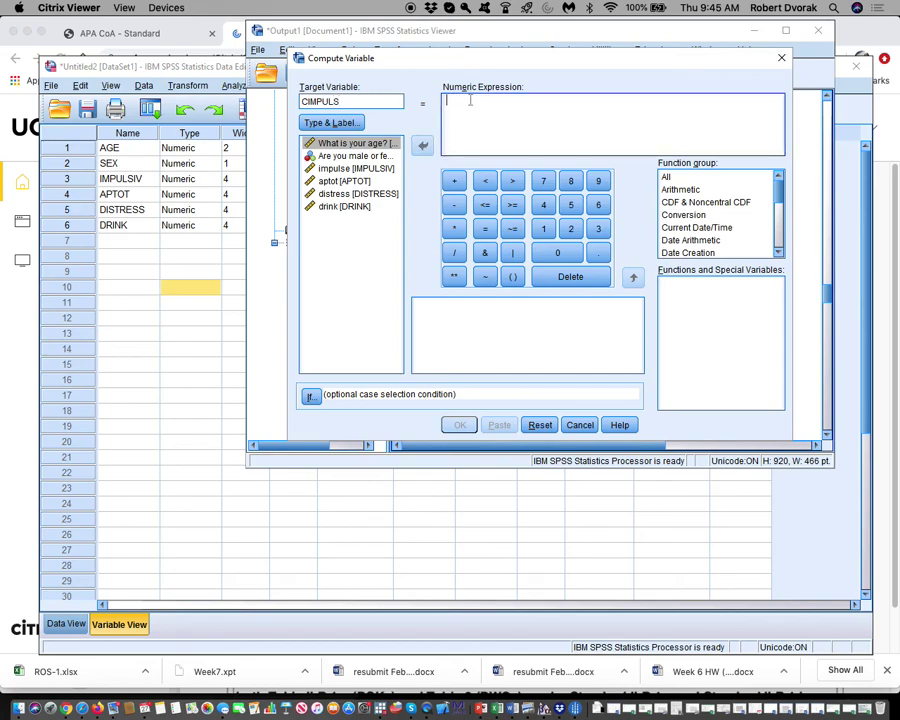
pyautogui.doubleClick(350, 168)
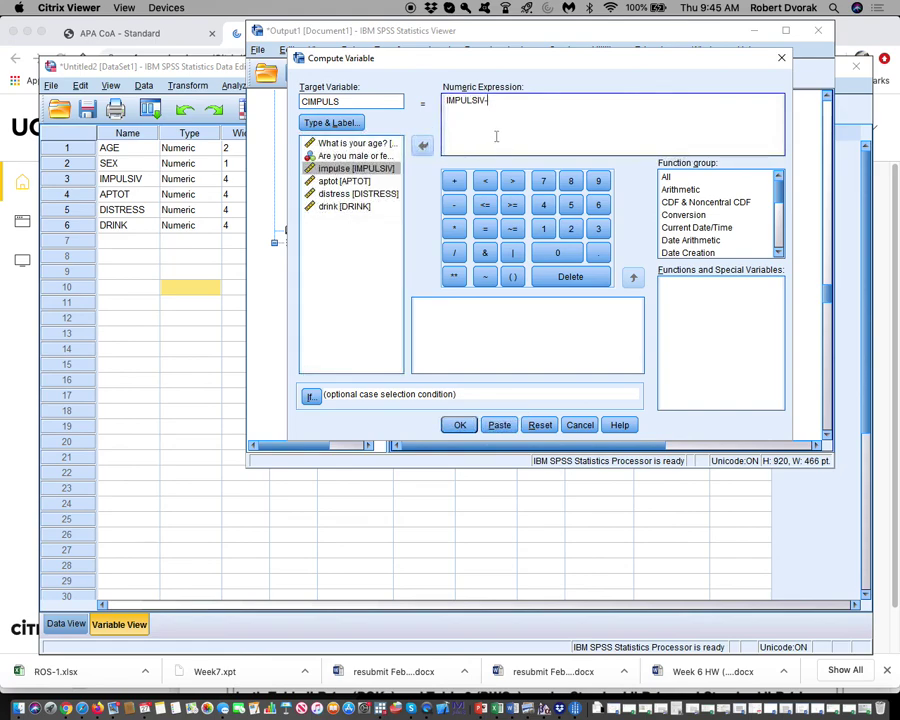
pyautogui.write('-')
pyautogui.hotkey('ctrl', 'v')
pyautogui.click(460, 425)
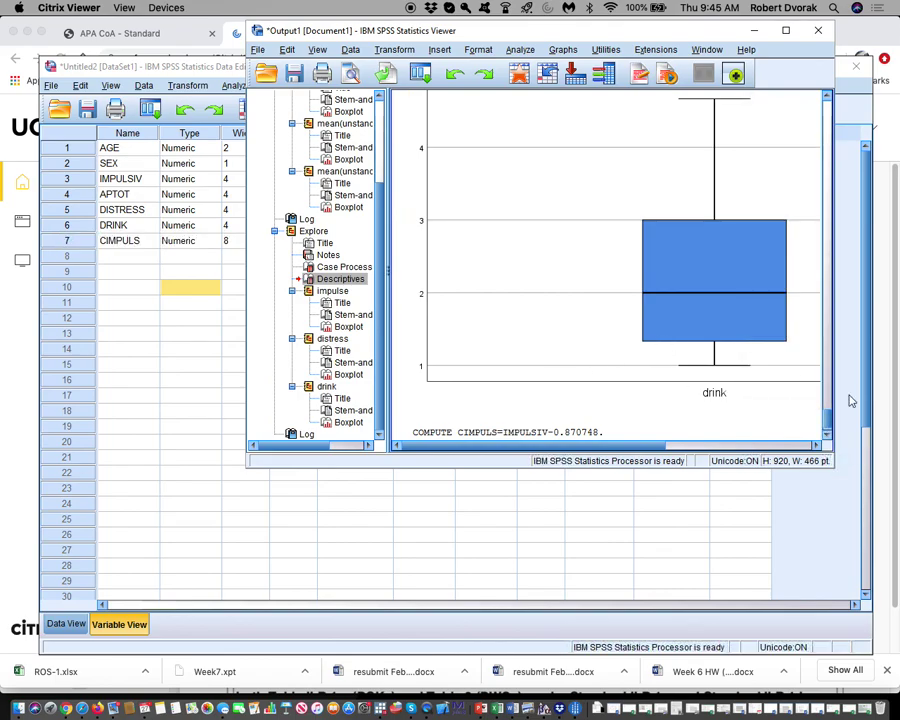
# - Return to the Descriptives table, get the full-precision mean of distress from its cell, and close the table editor
pyautogui.moveTo(829, 416); pyautogui.dragTo(821, 281)
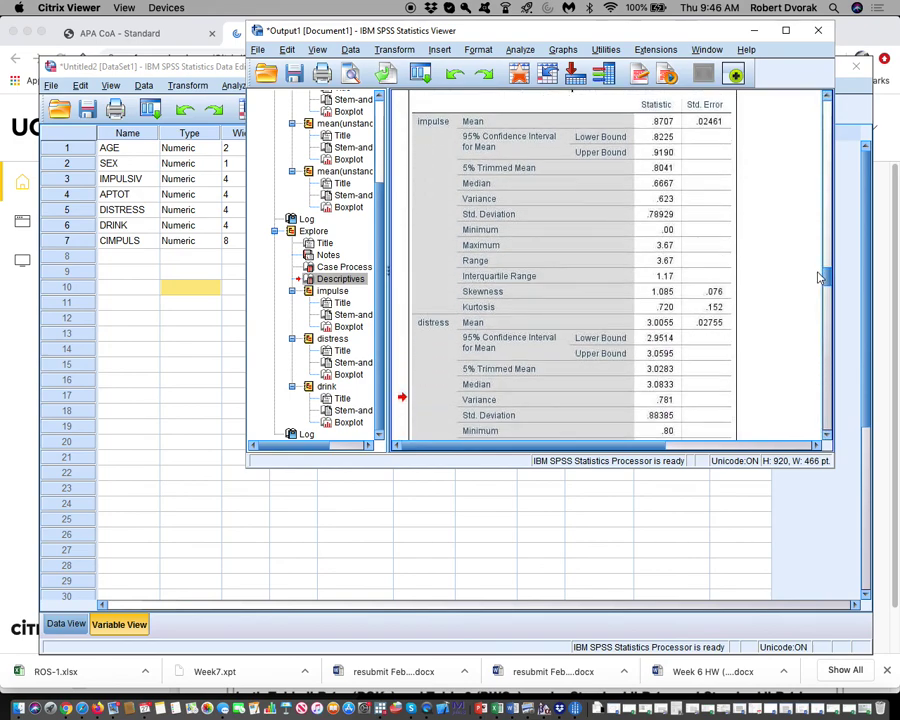
pyautogui.doubleClick(657, 328)
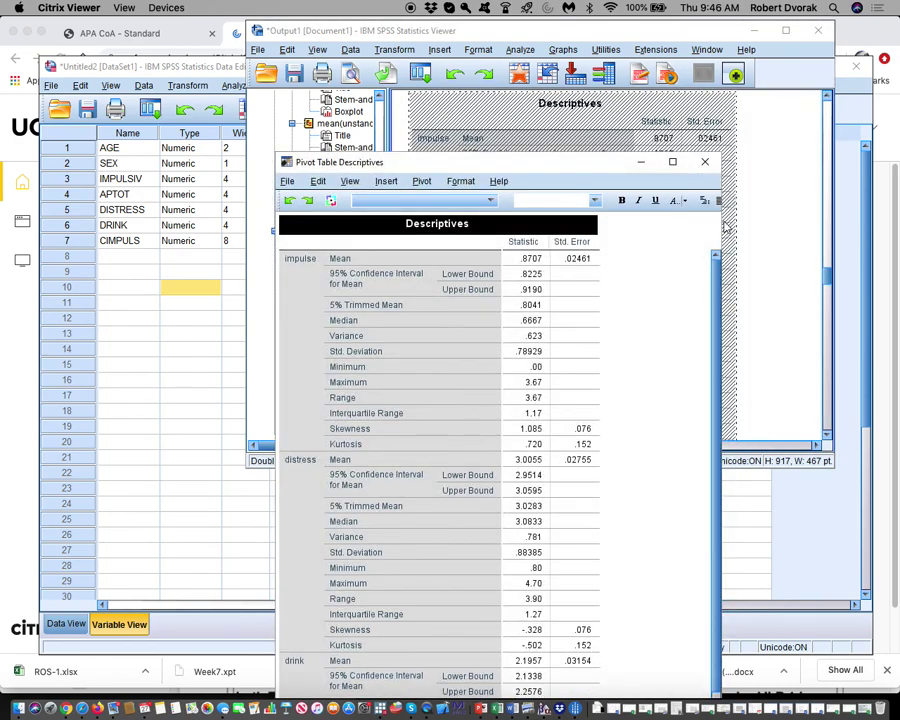
pyautogui.click(530, 459)
pyautogui.doubleClick(532, 461)
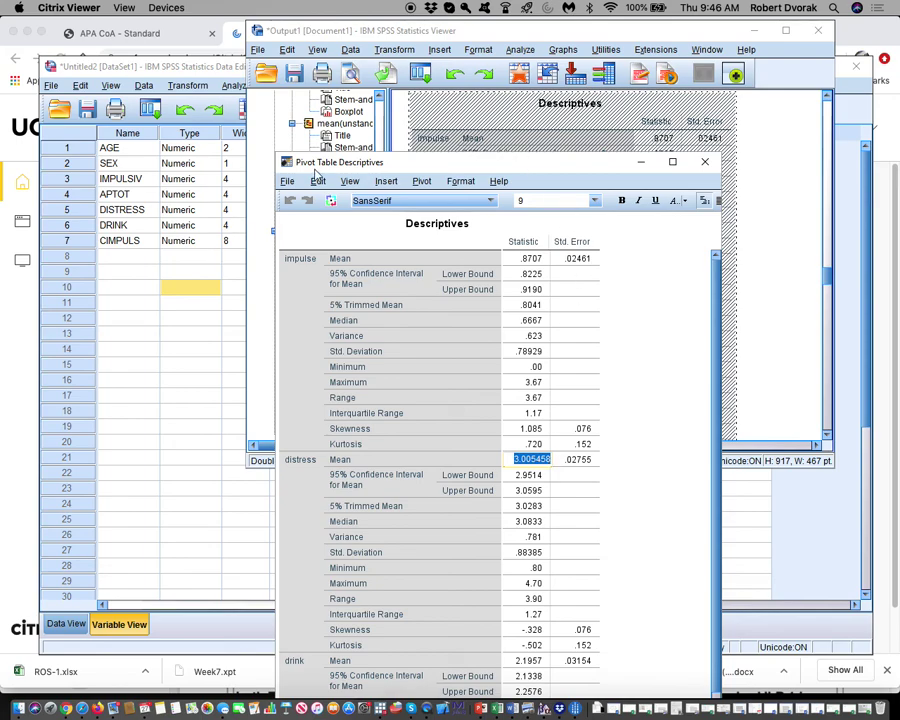
pyautogui.click(496, 110)
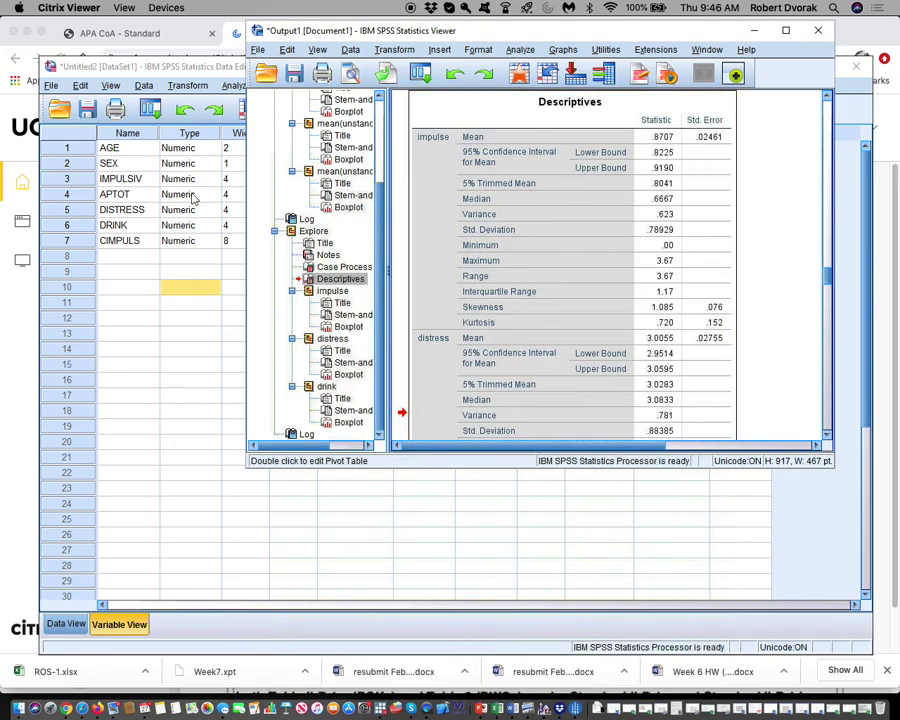
# - Compute a new variable CDISTRESS as DISTRESS-3.005458 to centre distress on its mean
pyautogui.click(198, 192)
pyautogui.click(188, 87)
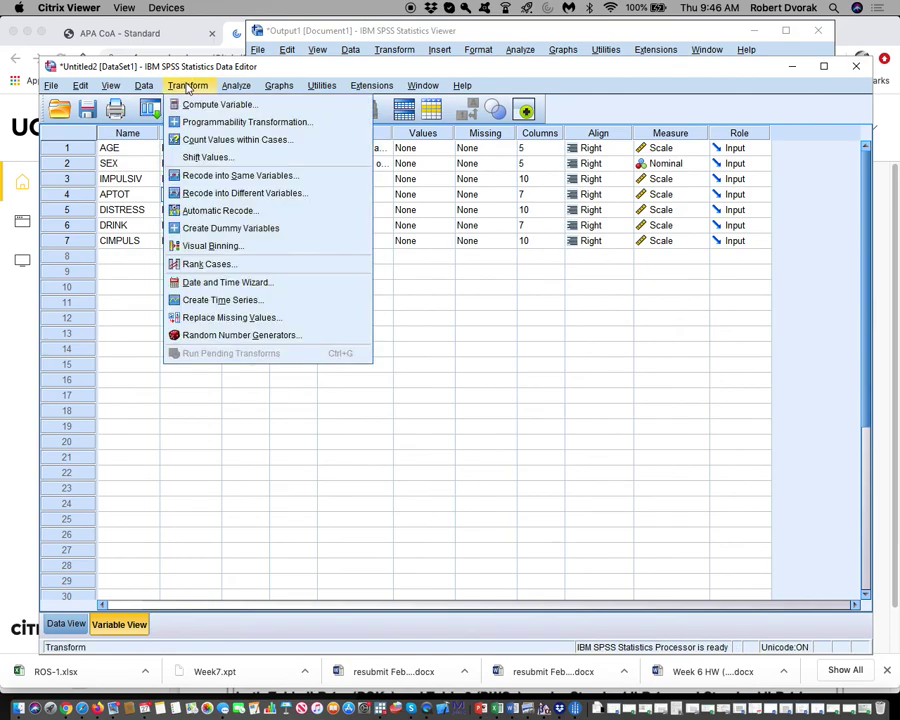
pyautogui.click(213, 104)
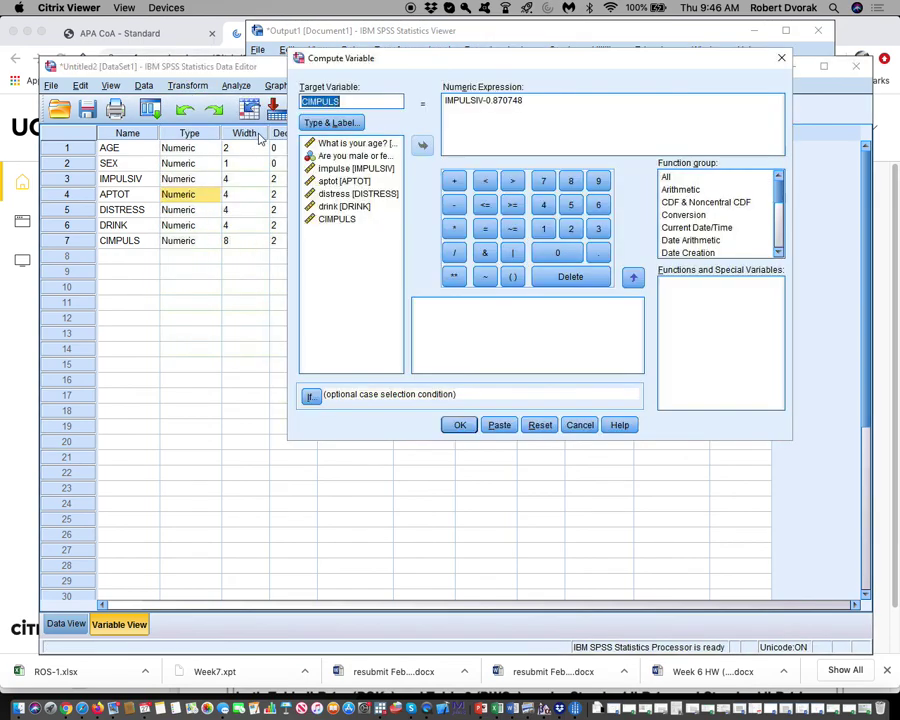
pyautogui.doubleClick(341, 101)
pyautogui.write('CDISTRESS')
pyautogui.moveTo(530, 98); pyautogui.dragTo(419, 145)
pyautogui.press('BackSpace')
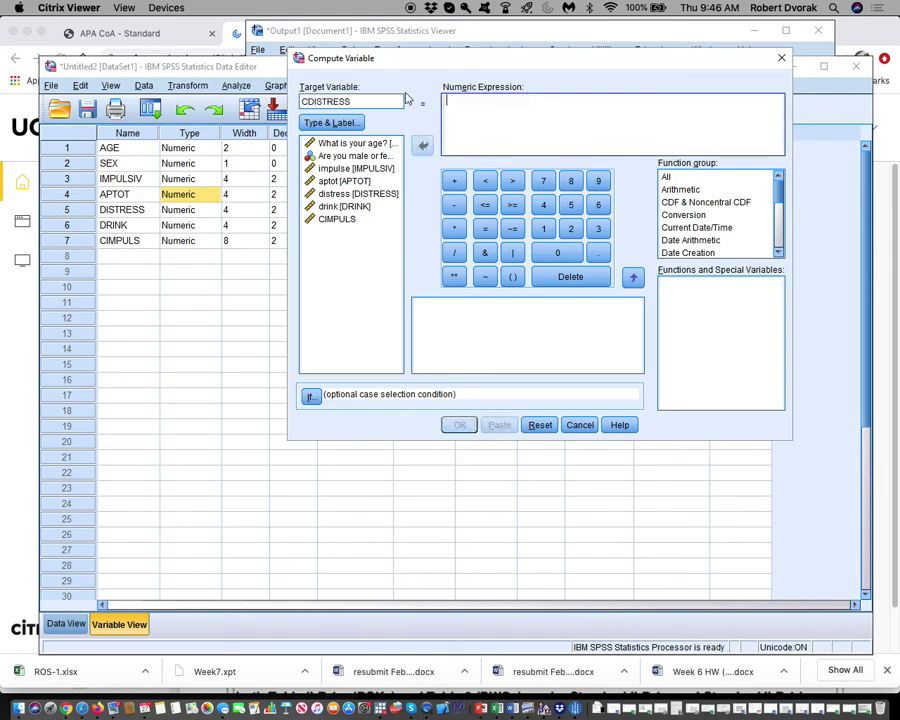
pyautogui.doubleClick(345, 193)
pyautogui.write('-3.005458')
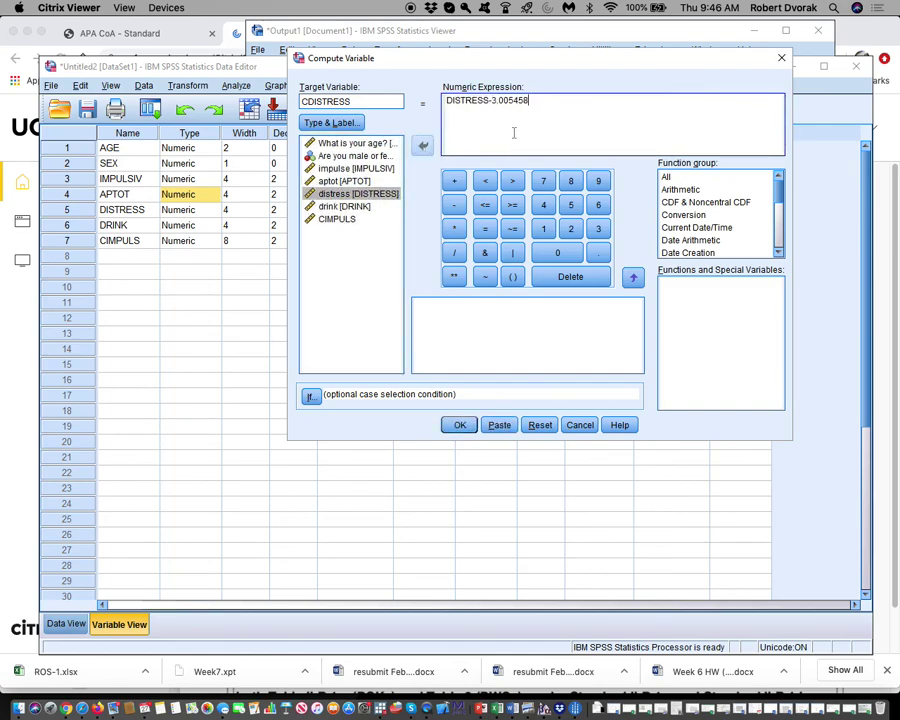
pyautogui.click(457, 424)
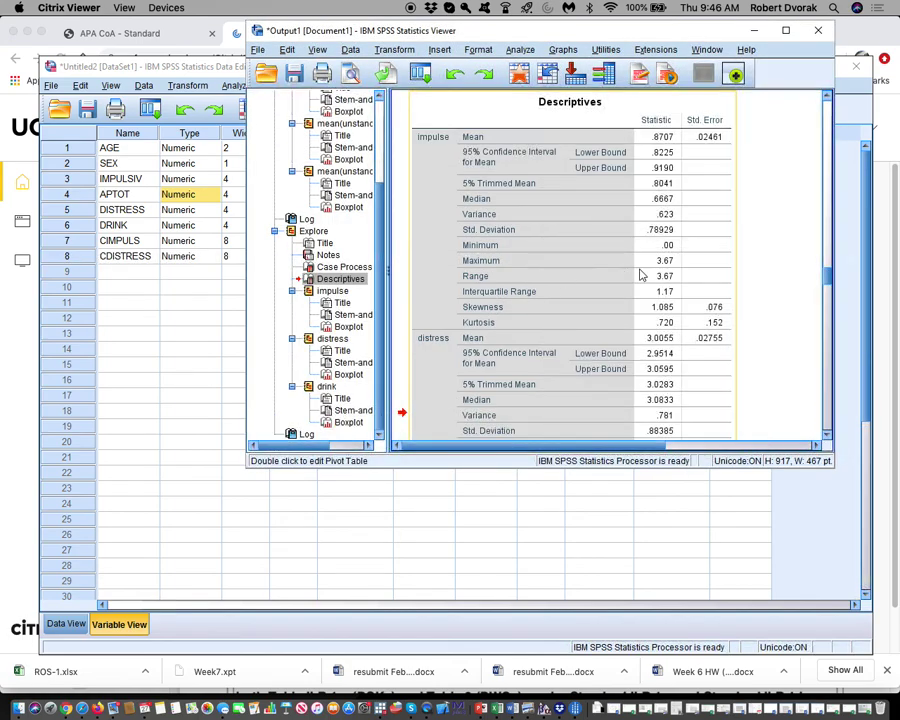
# - Get the full-precision mean of drink from its cell in the Descriptives table and close the table editor
pyautogui.moveTo(827, 277); pyautogui.dragTo(829, 289)
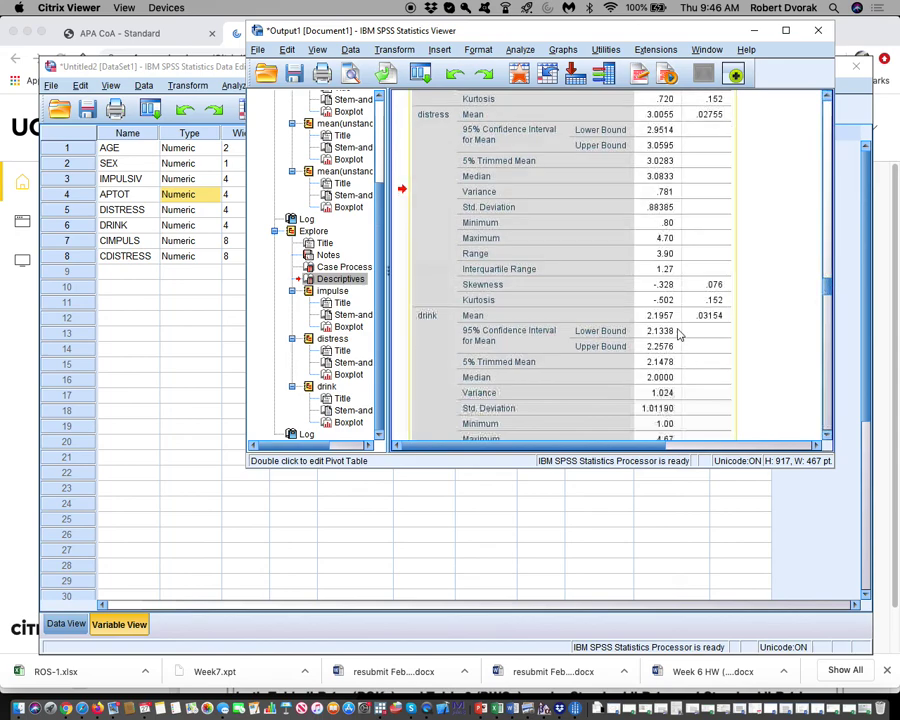
pyautogui.scroll(5, 662, 312)
pyautogui.doubleClick(650, 308)
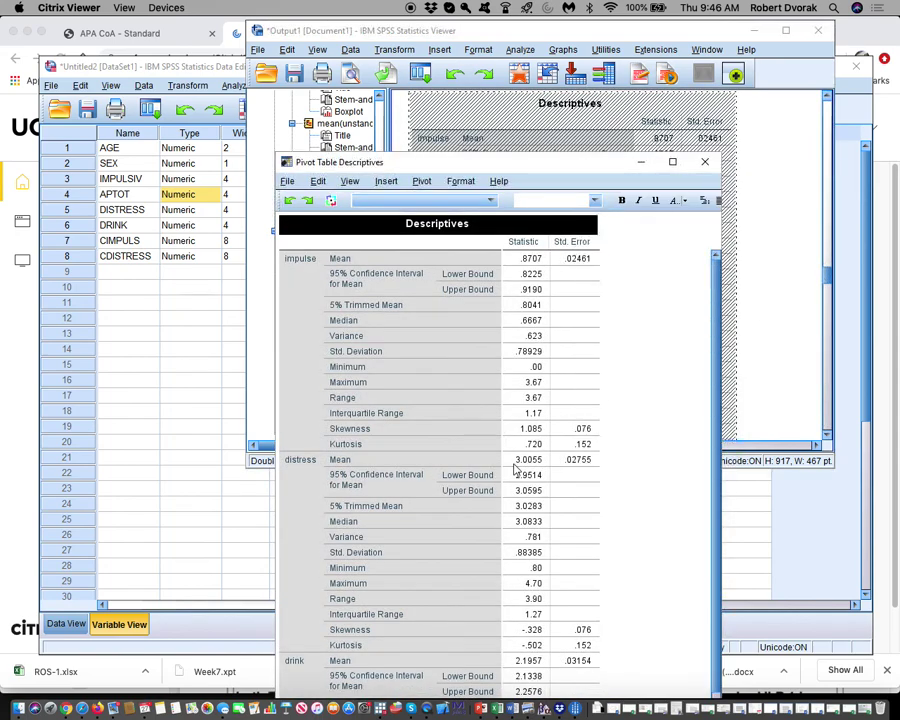
pyautogui.doubleClick(530, 662)
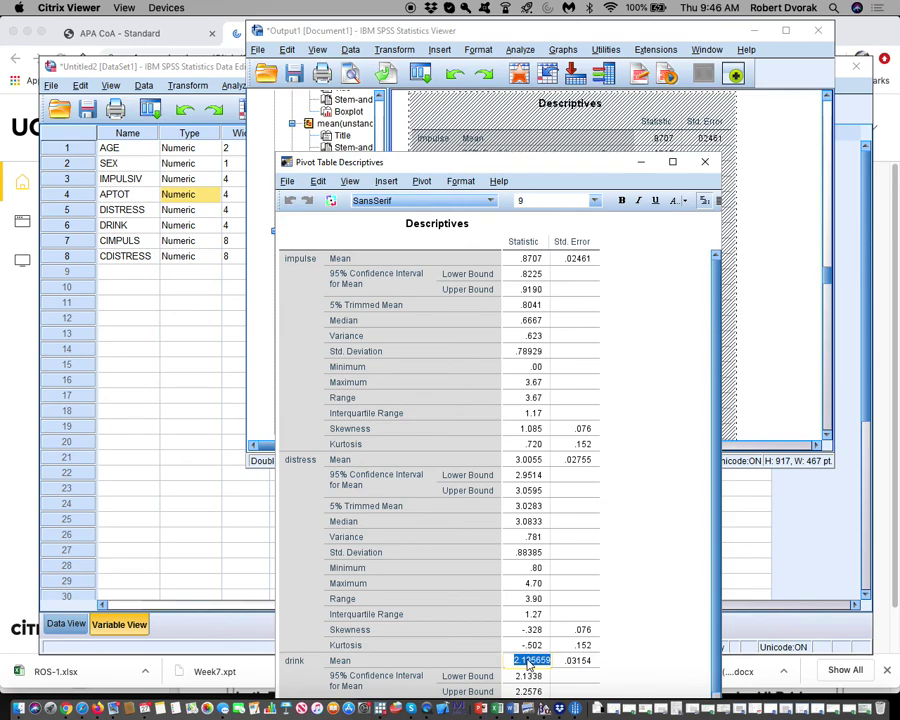
pyautogui.click(705, 163)
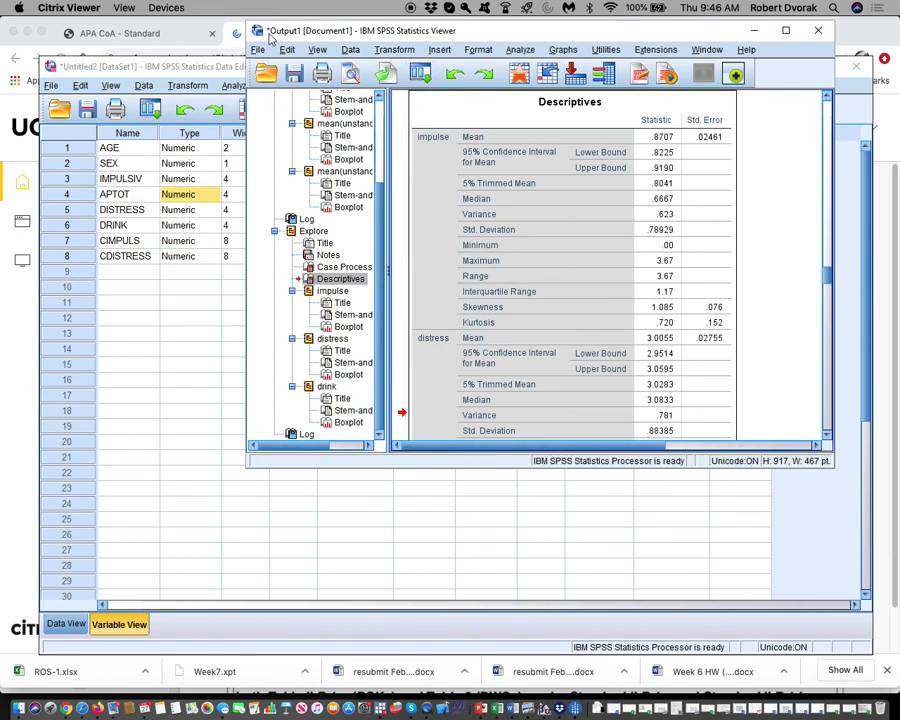
# - Compute a new variable CDRINK as DRINK-2.195659 to centre drinking on its mean
pyautogui.click(394, 49)
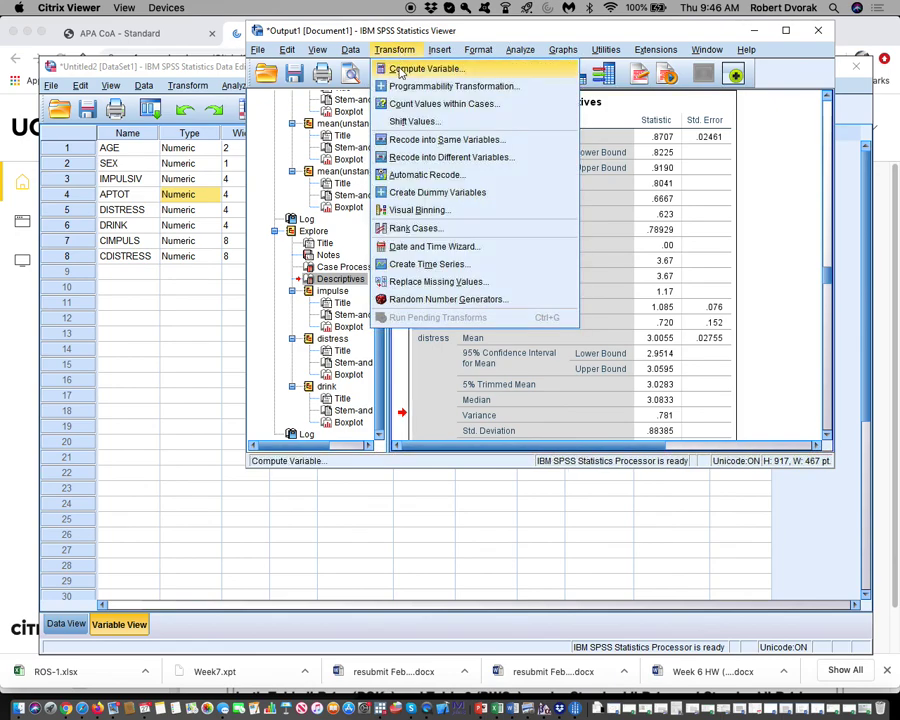
pyautogui.click(399, 69)
pyautogui.moveTo(522, 101); pyautogui.dragTo(420, 100)
pyautogui.press('BackSpace')
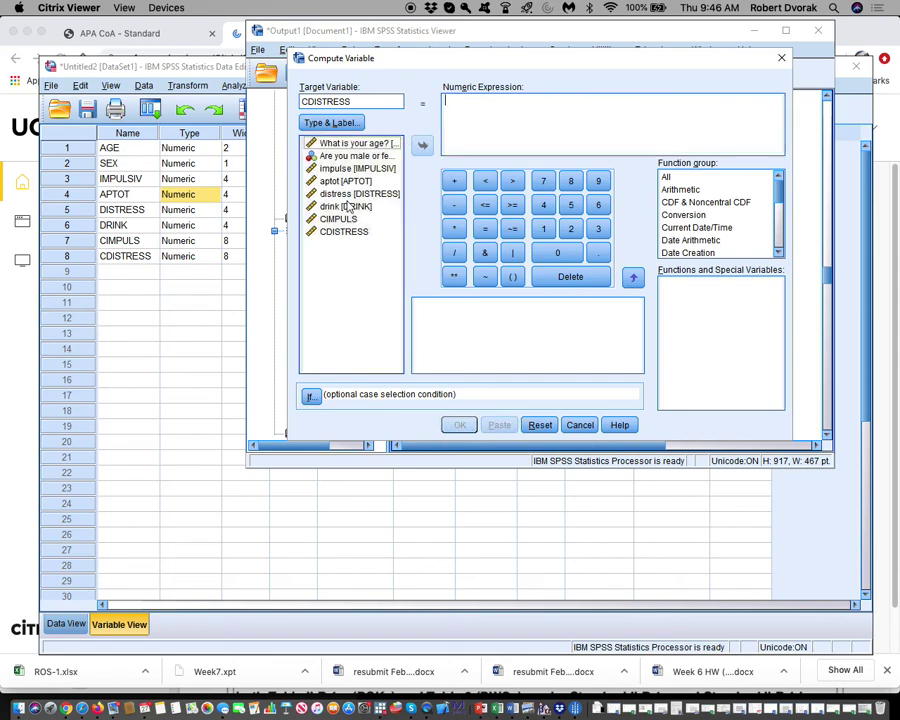
pyautogui.doubleClick(347, 206)
pyautogui.write('-2.195659')
pyautogui.moveTo(352, 101); pyautogui.dragTo(314, 102)
pyautogui.write('RINK')
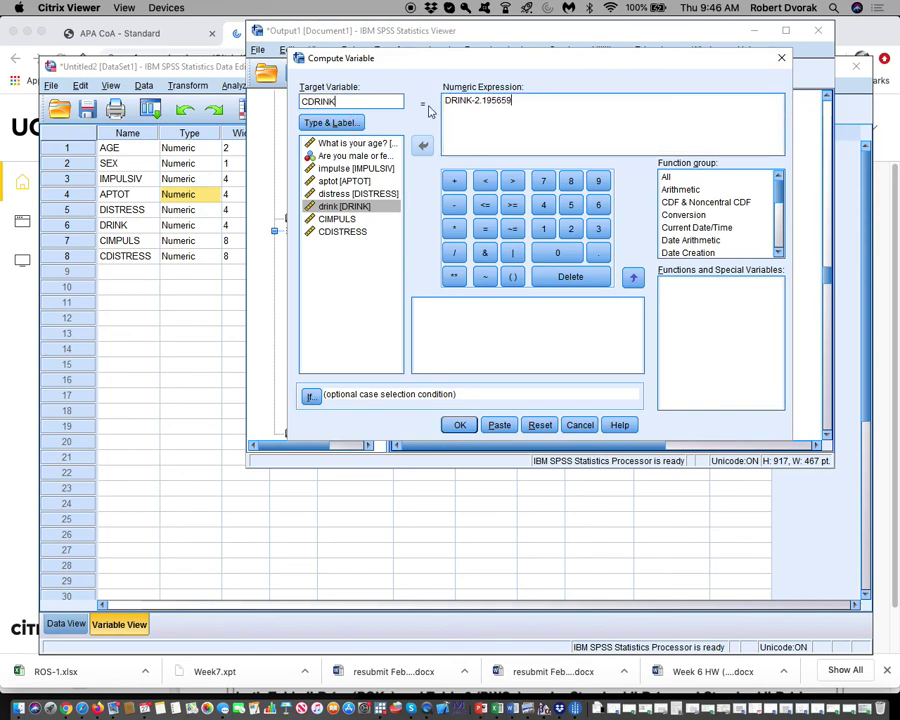
pyautogui.click(459, 425)
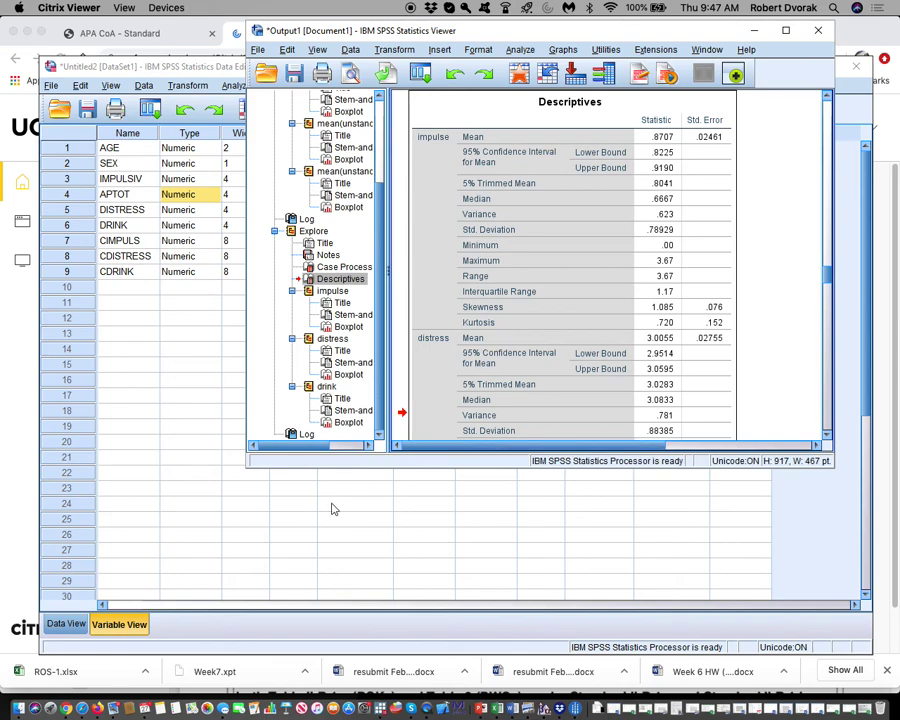
# - Compute a new variable IMPxDIS as CIMPULS*CDISTRESS for the interaction of centred impulsivity and distress
pyautogui.moveTo(535, 35); pyautogui.dragTo(462, 40)
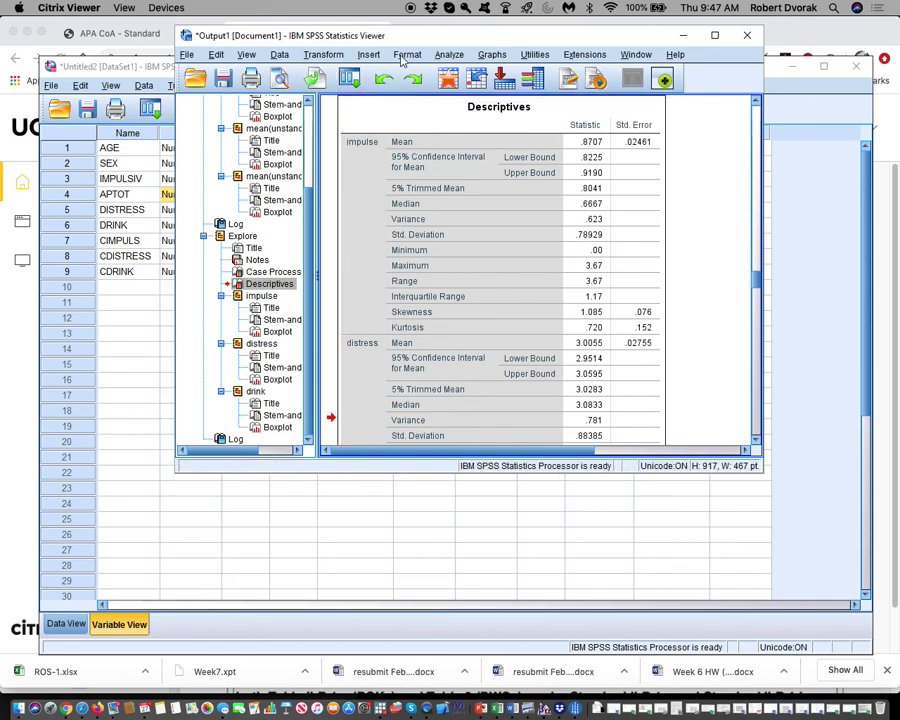
pyautogui.click(323, 54)
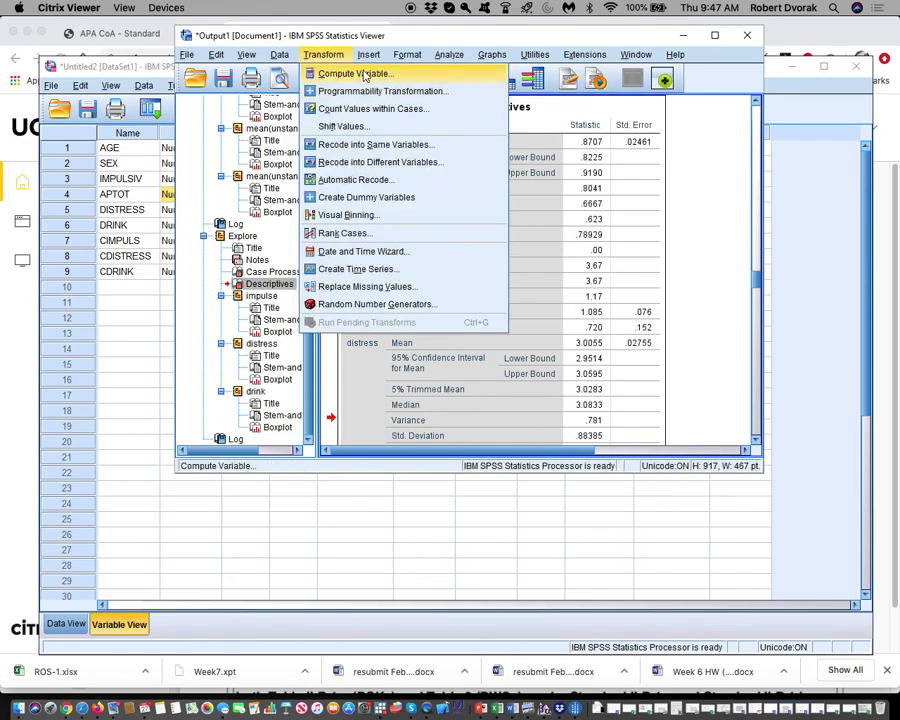
pyautogui.click(365, 76)
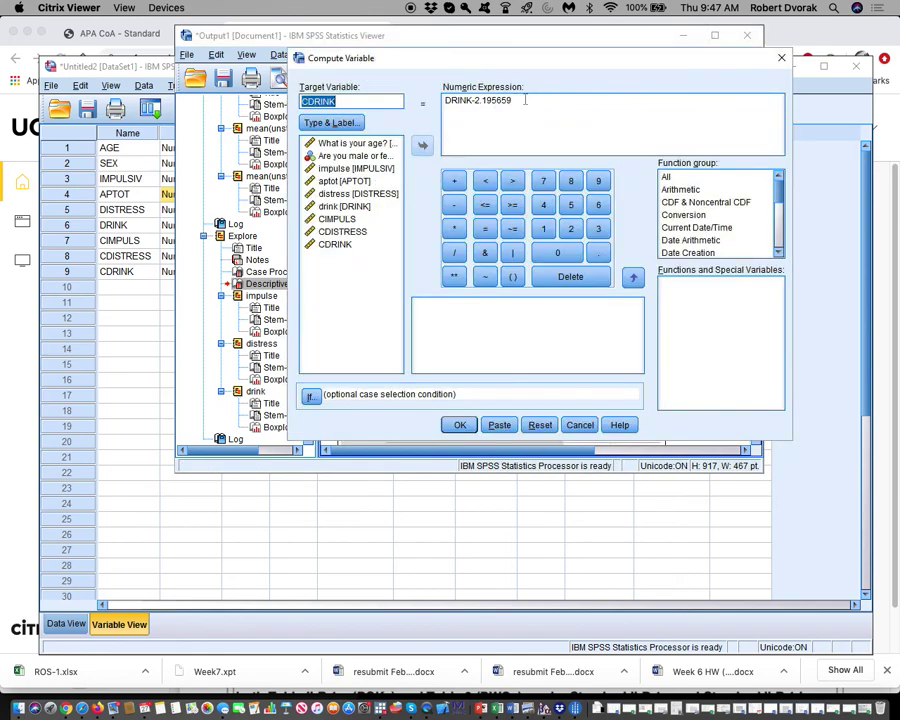
pyautogui.moveTo(514, 100); pyautogui.dragTo(444, 98)
pyautogui.press('BackSpace')
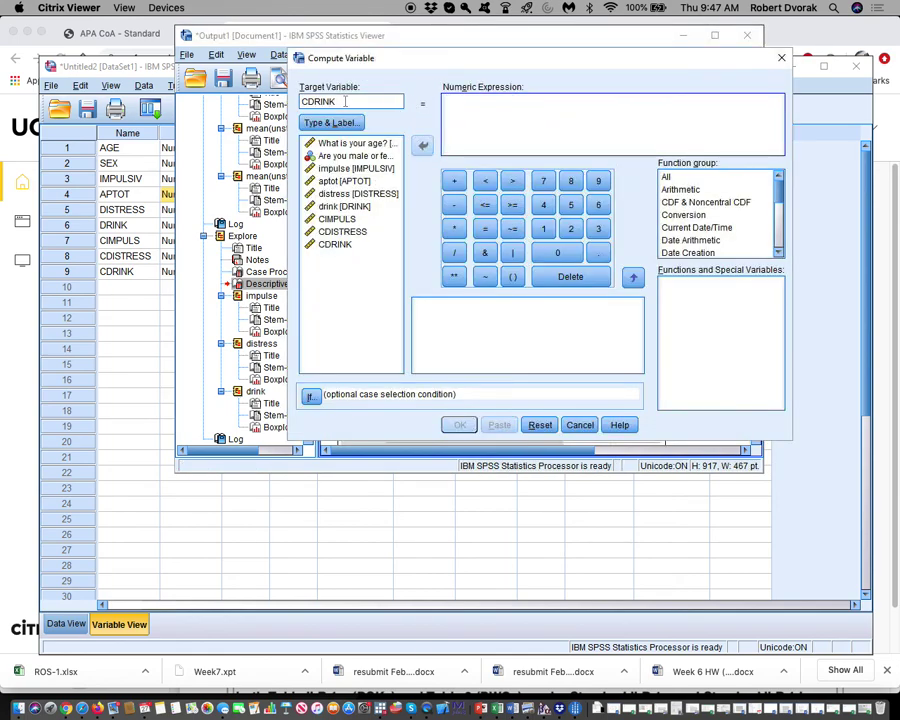
pyautogui.press('BackSpace')
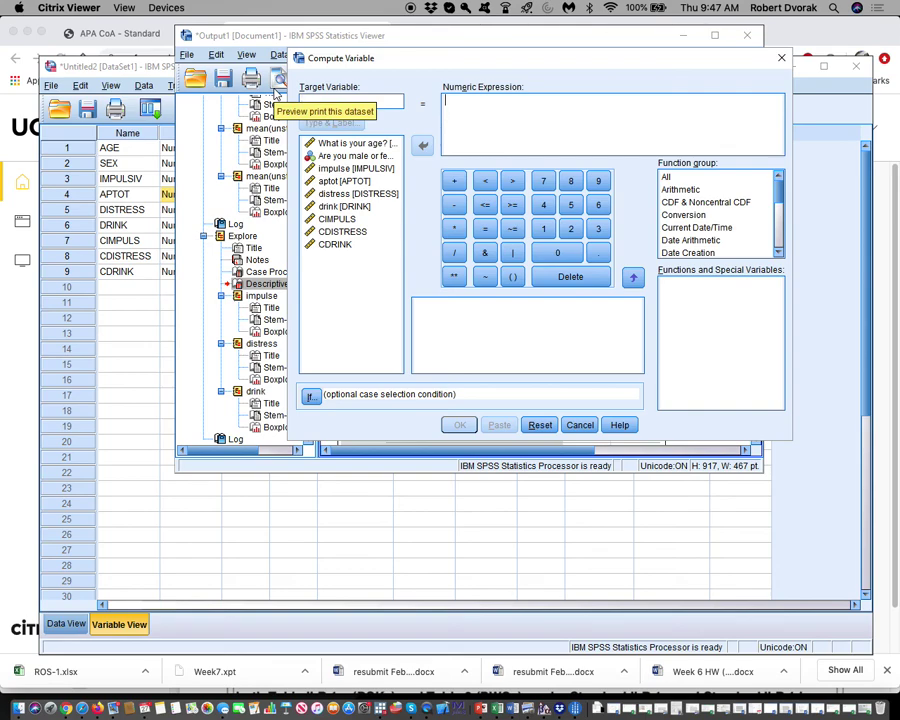
pyautogui.doubleClick(346, 220)
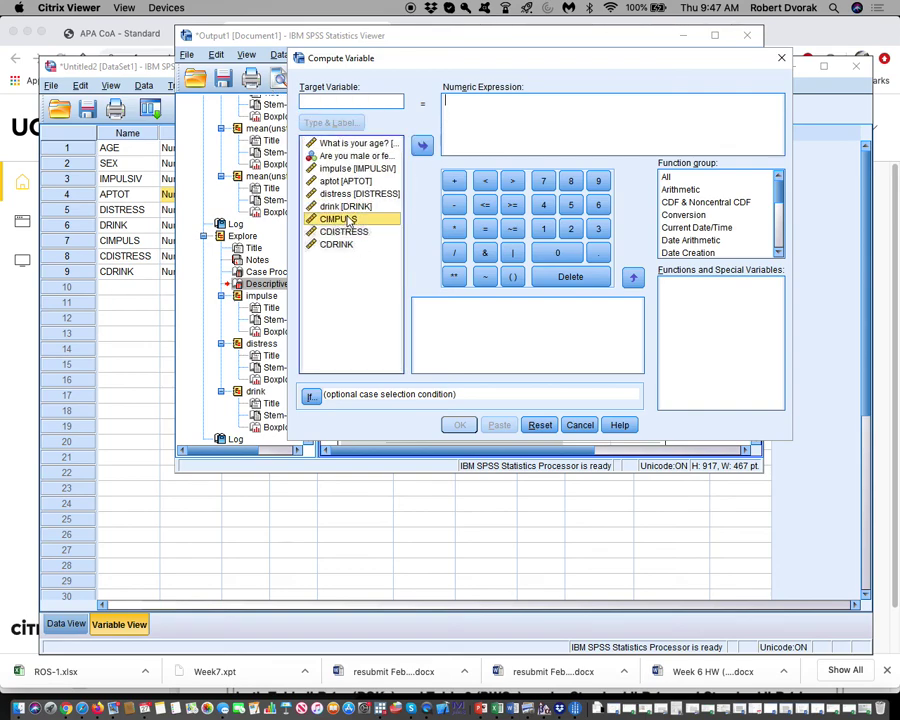
pyautogui.write('*')
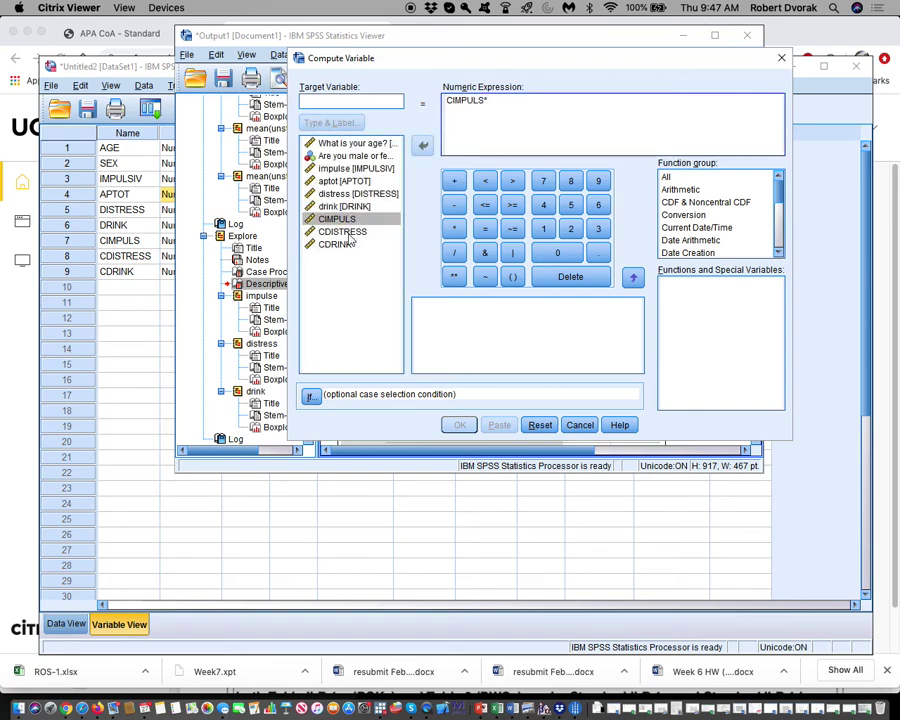
pyautogui.doubleClick(342, 232)
pyautogui.click(370, 100)
pyautogui.write('IMPxDIS')
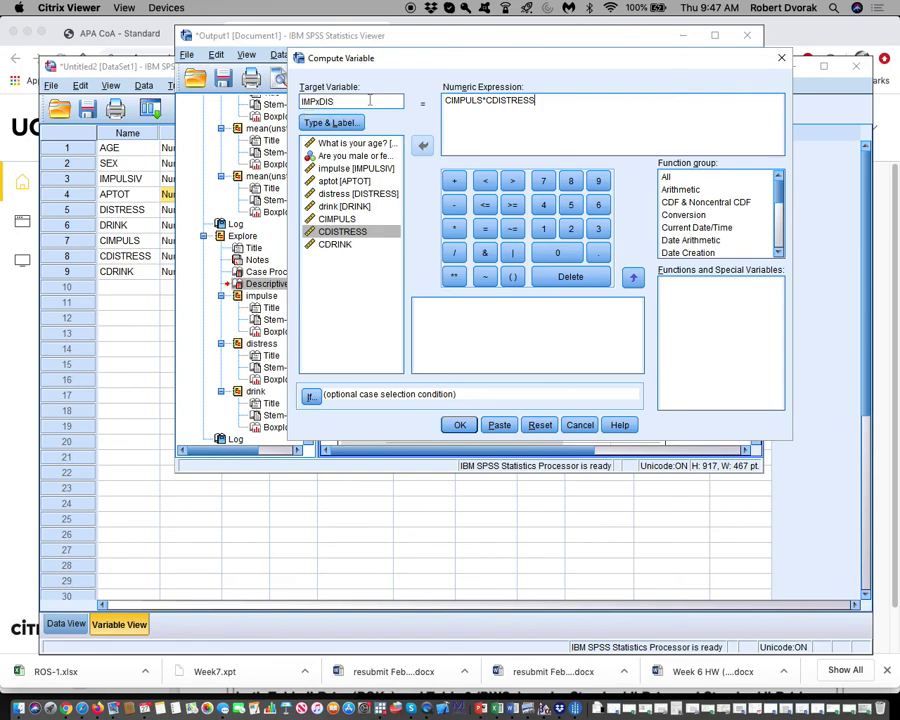
pyautogui.click(460, 425)
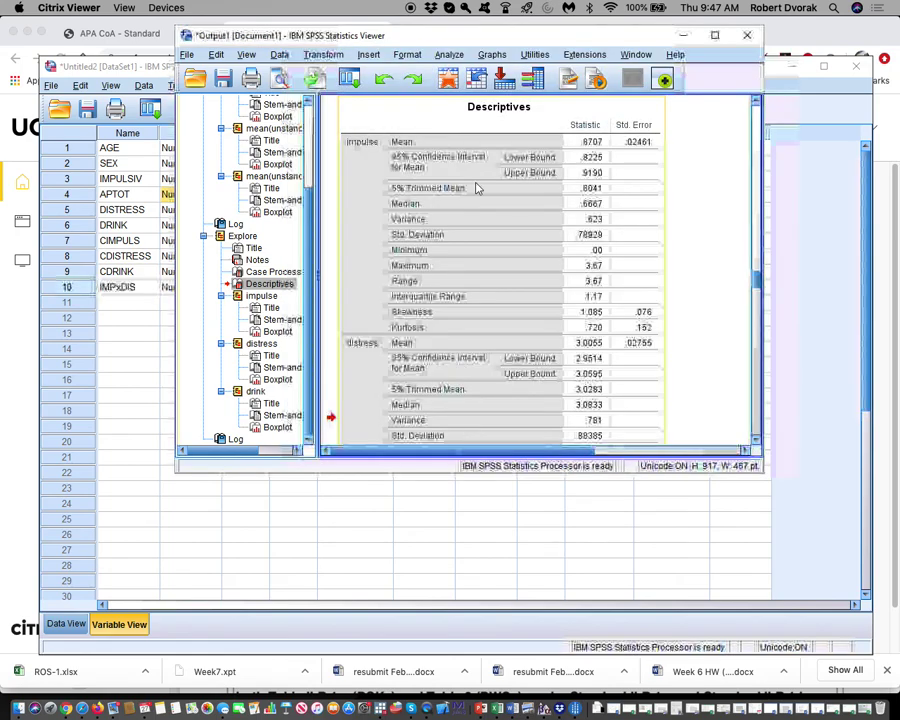
# - Compute a new variable IMPxDISxDRI as CIMPULS*CDISTRESS*CDRINK for the three-way interaction
pyautogui.click(323, 54)
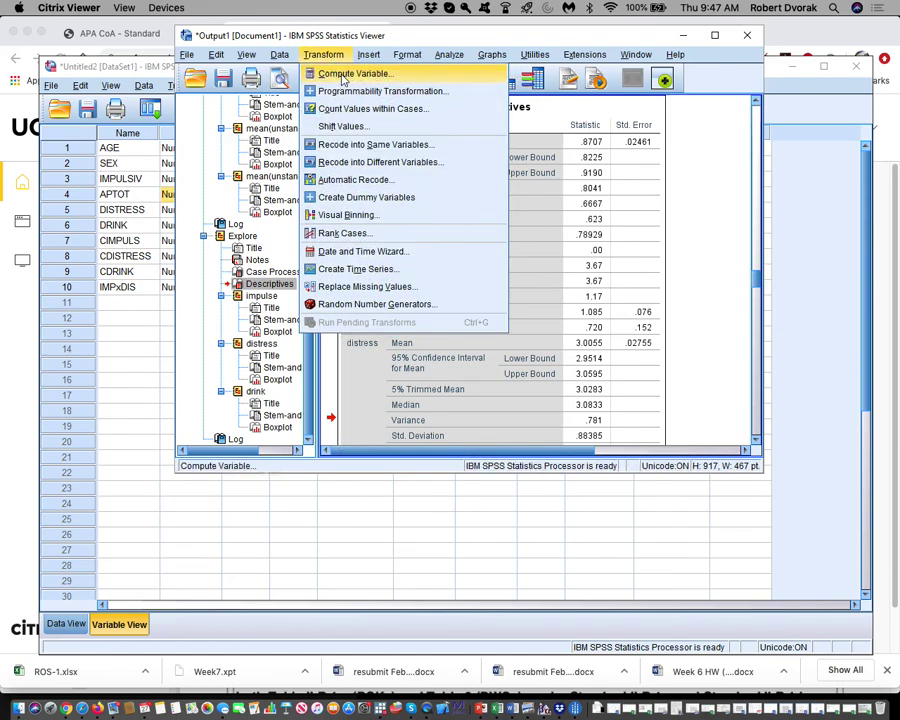
pyautogui.click(340, 75)
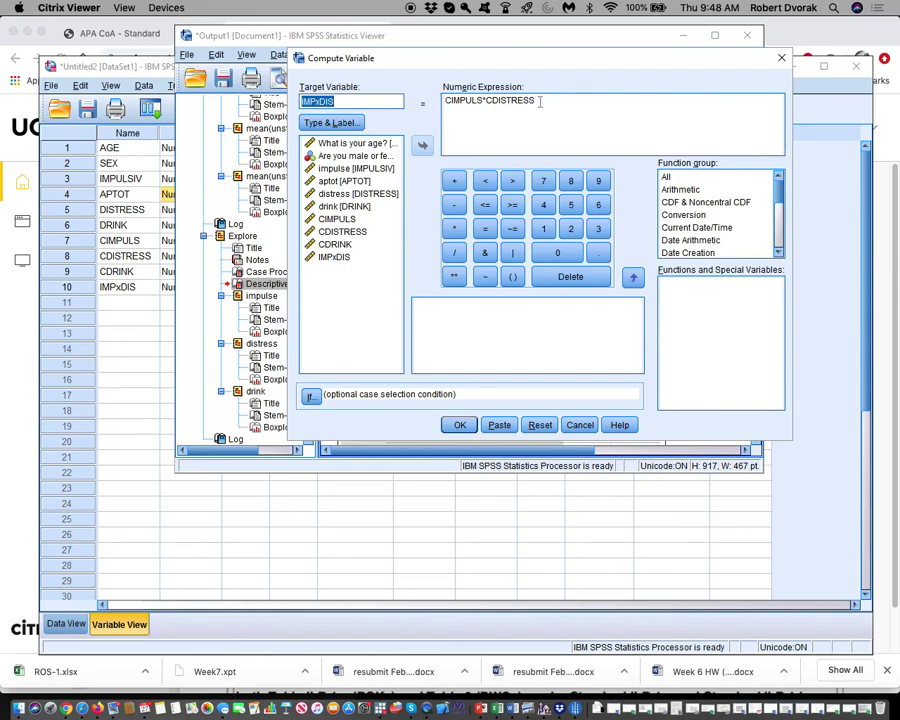
pyautogui.moveTo(540, 101); pyautogui.dragTo(443, 97)
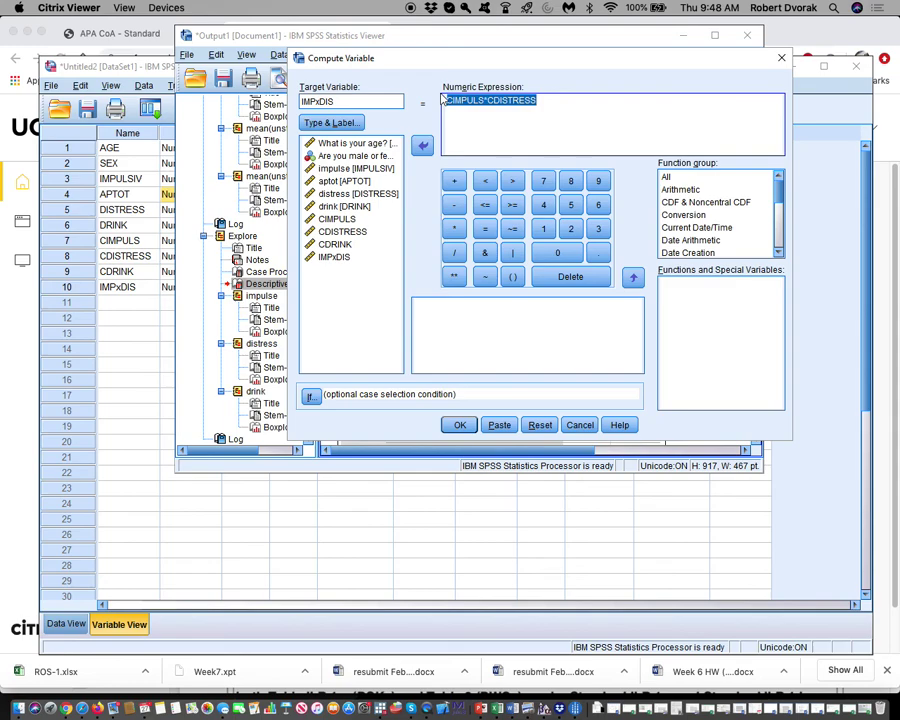
pyautogui.click(543, 100)
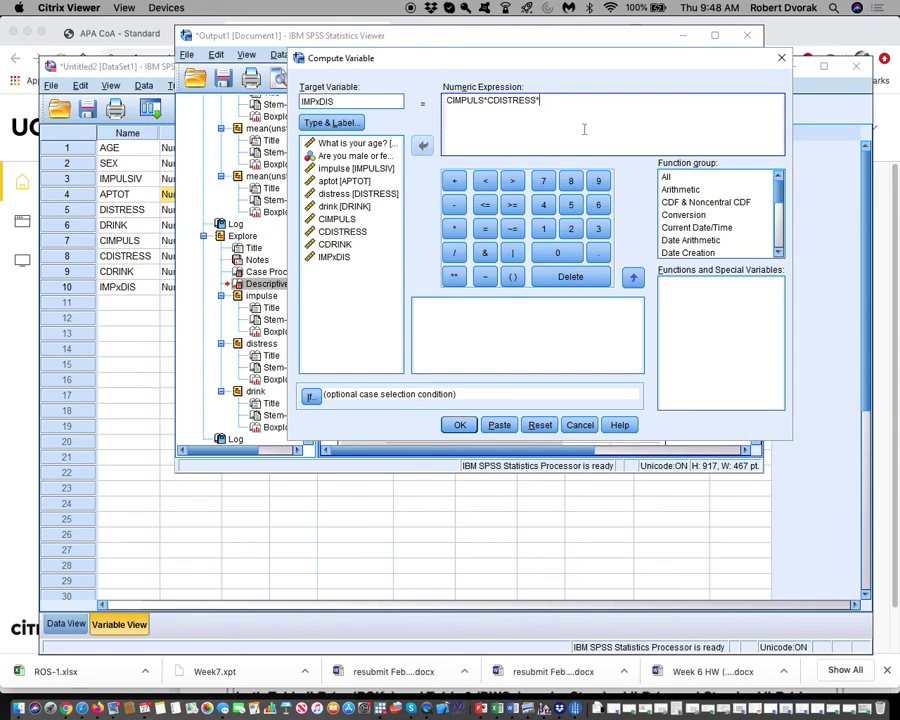
pyautogui.doubleClick(335, 244)
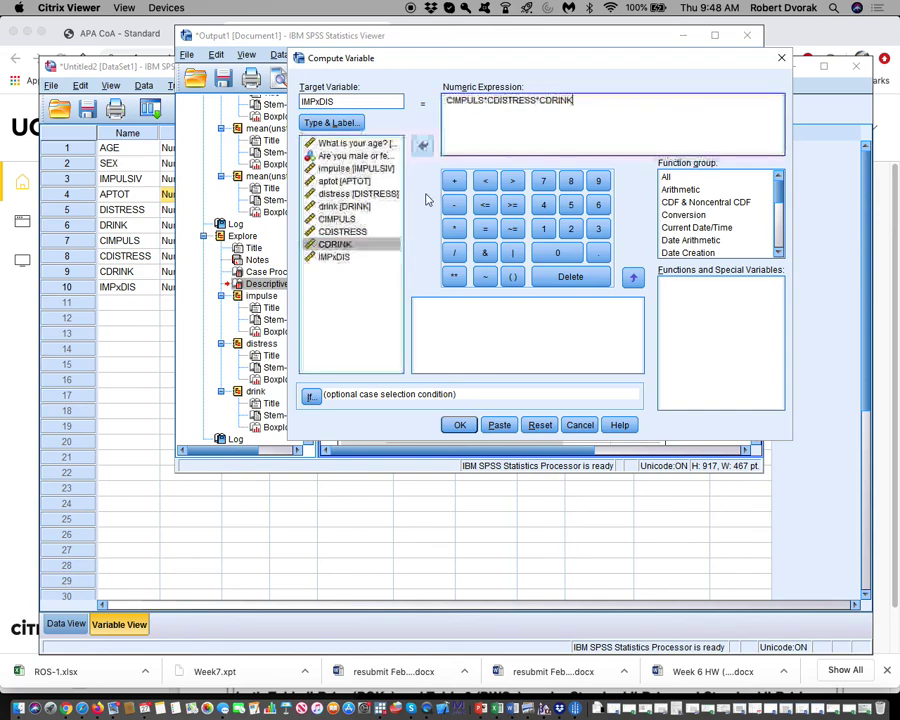
pyautogui.click(367, 103)
pyautogui.write('x')
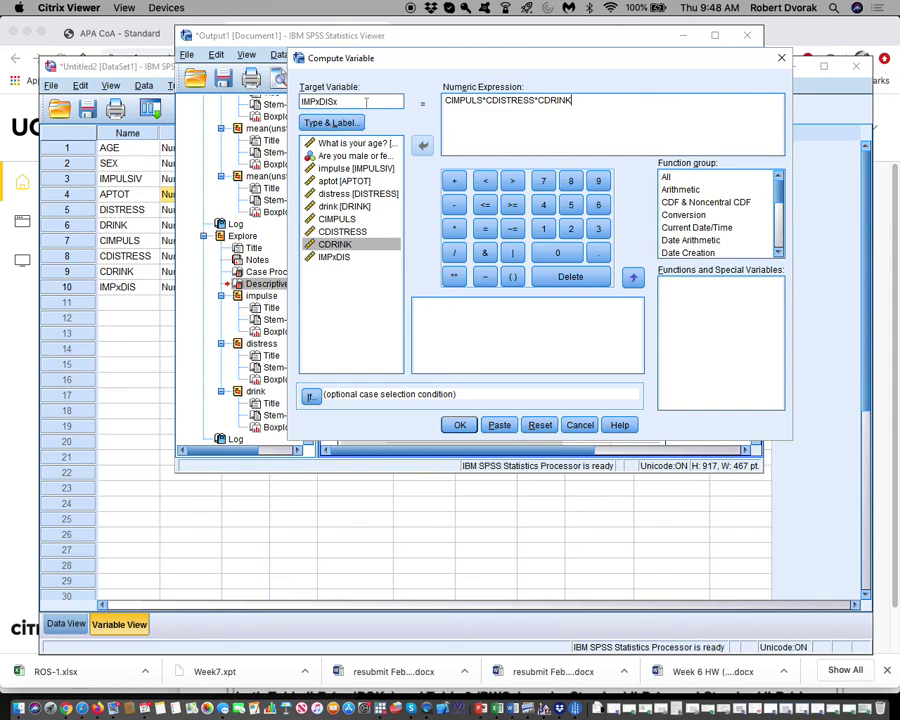
pyautogui.write('DRI')
pyautogui.click(458, 425)
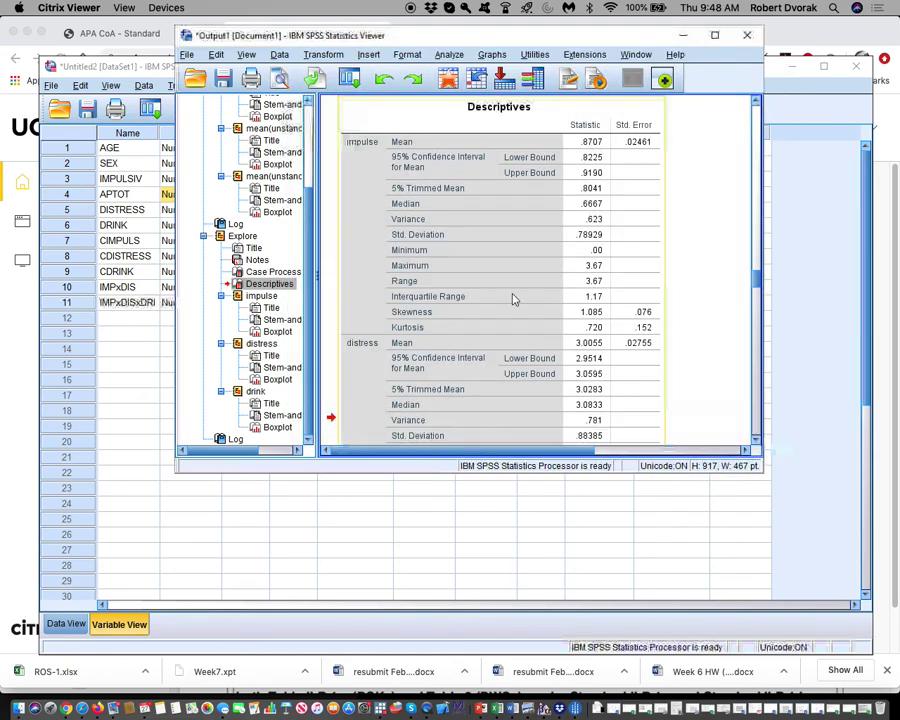
# - Compute a new variable DISxSX as CDISTRESS*SEX for the interaction of centred distress and sex
pyautogui.click(323, 54)
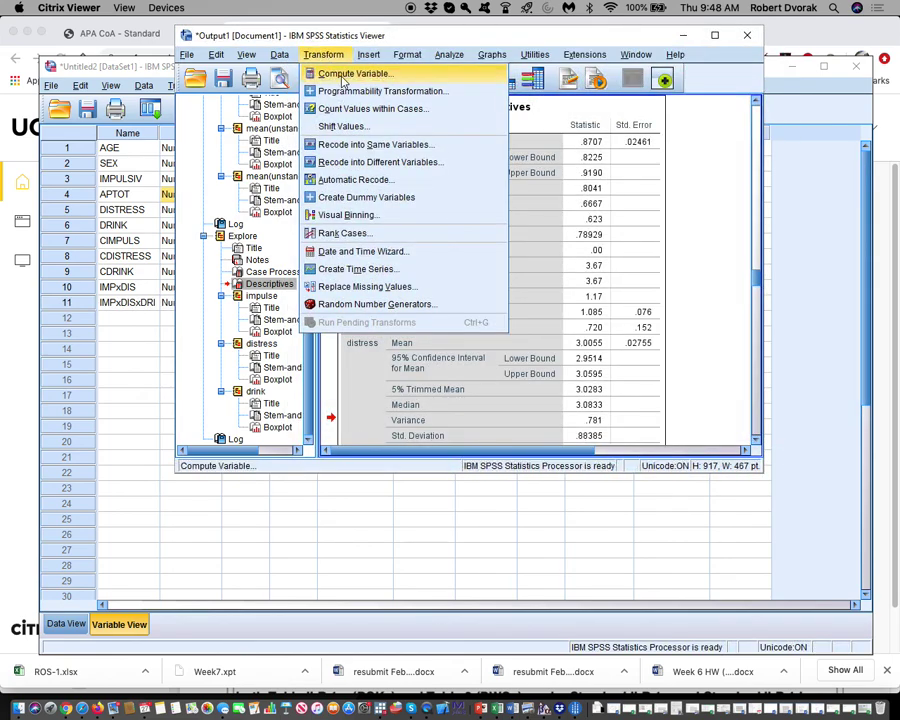
pyautogui.click(345, 74)
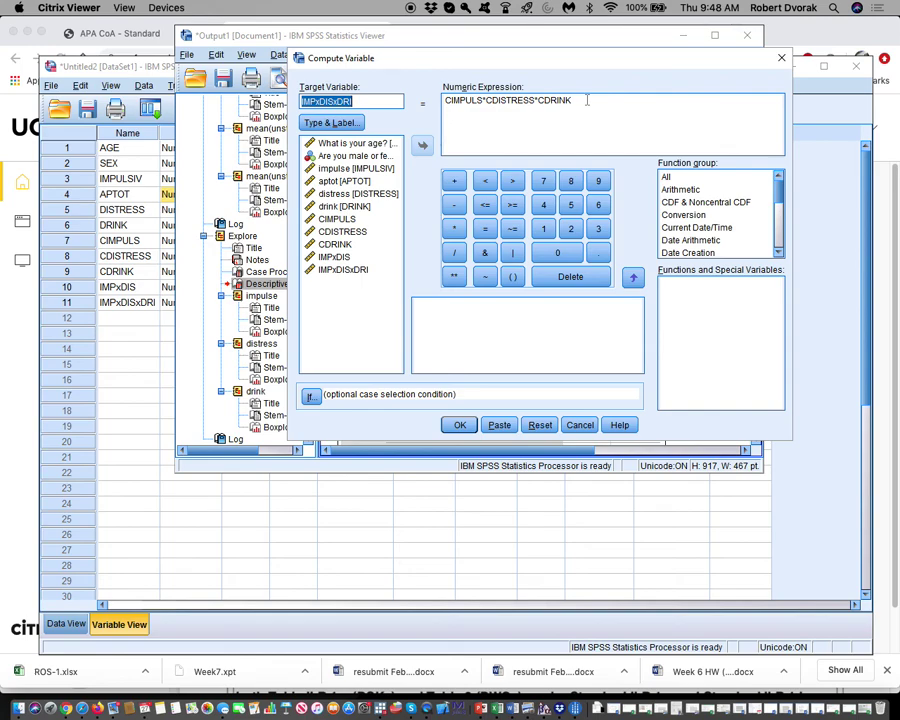
pyautogui.moveTo(587, 100); pyautogui.dragTo(272, 97)
pyautogui.press('BackSpace')
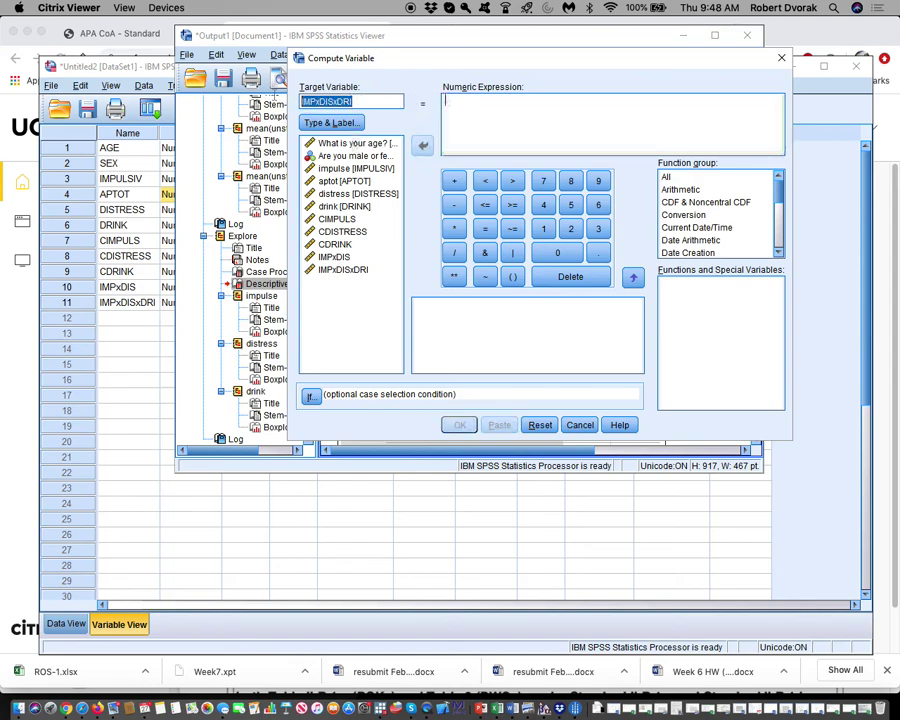
pyautogui.press('BackSpace')
pyautogui.click(342, 231)
pyautogui.click(423, 145)
pyautogui.write('*')
pyautogui.doubleClick(352, 158)
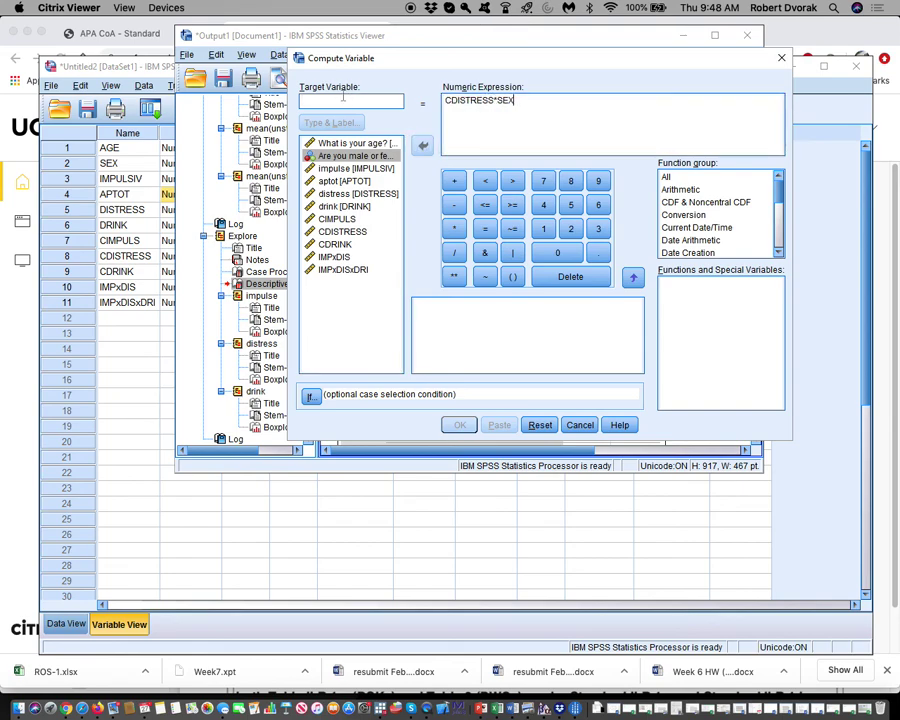
pyautogui.write('DISxSX')
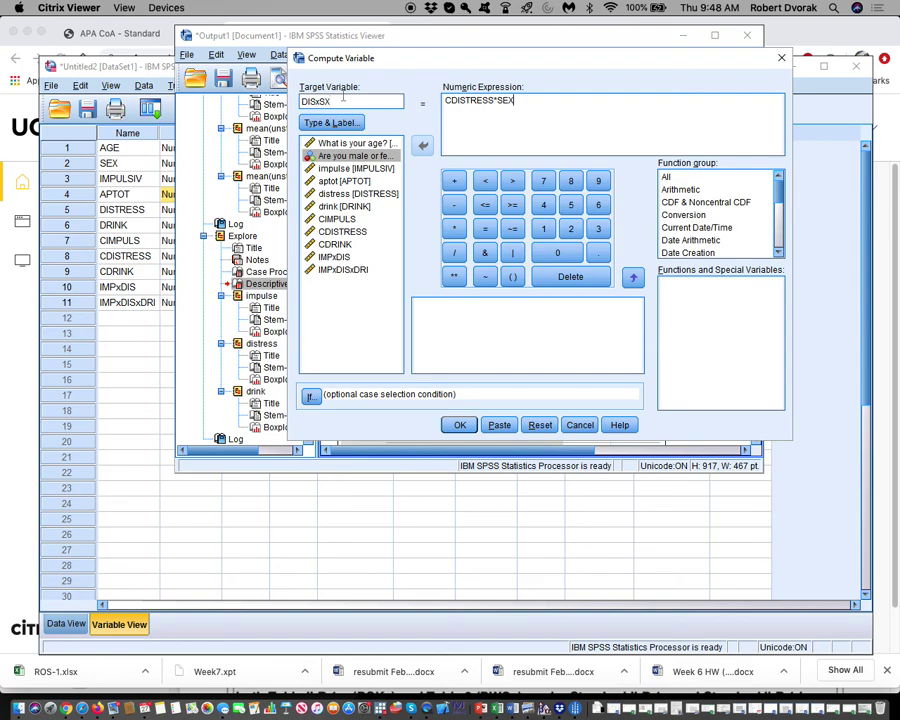
pyautogui.press('Return')
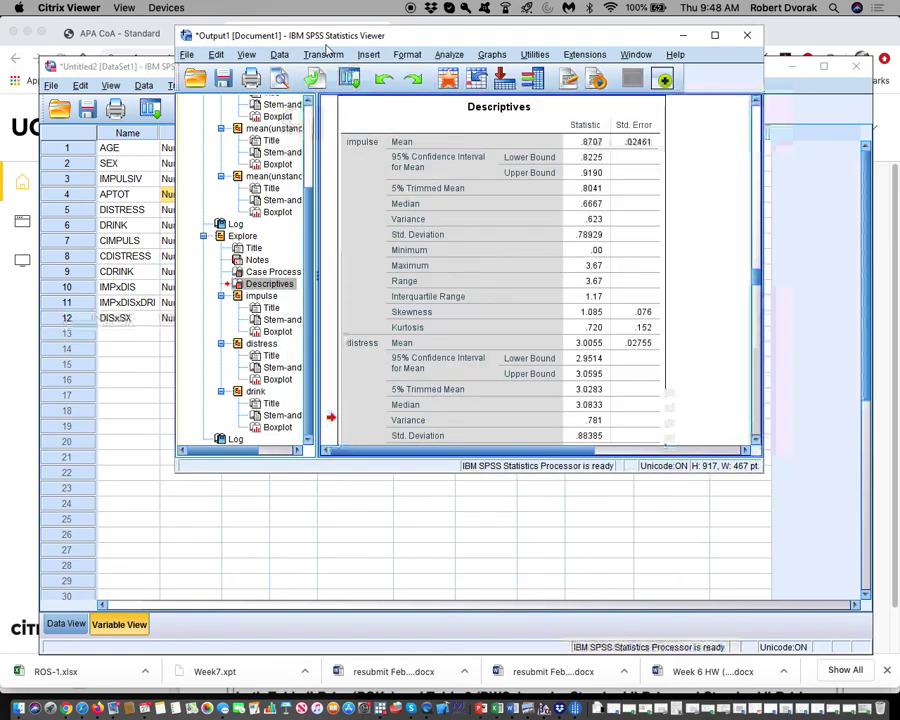
# - Compute a new variable IMPxSX as CIMPULS*SEX for the interaction of centred impulsivity and sex
pyautogui.click(326, 56)
pyautogui.click(328, 74)
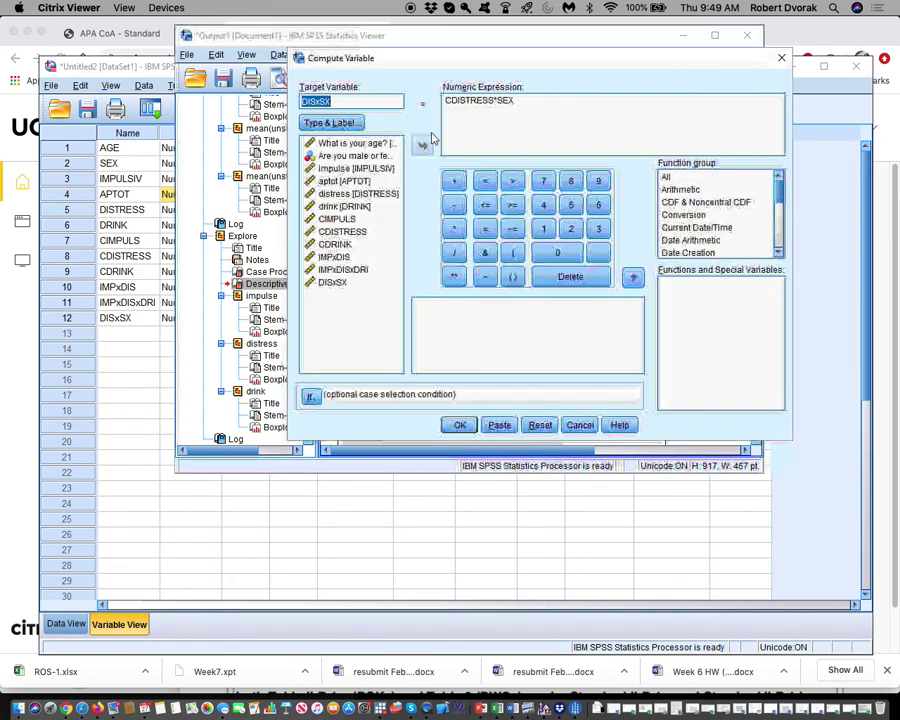
pyautogui.click(319, 101)
pyautogui.press('BackSpace')
pyautogui.press('BackSpace')
pyautogui.press('BackSpace')
pyautogui.press('BackSpace')
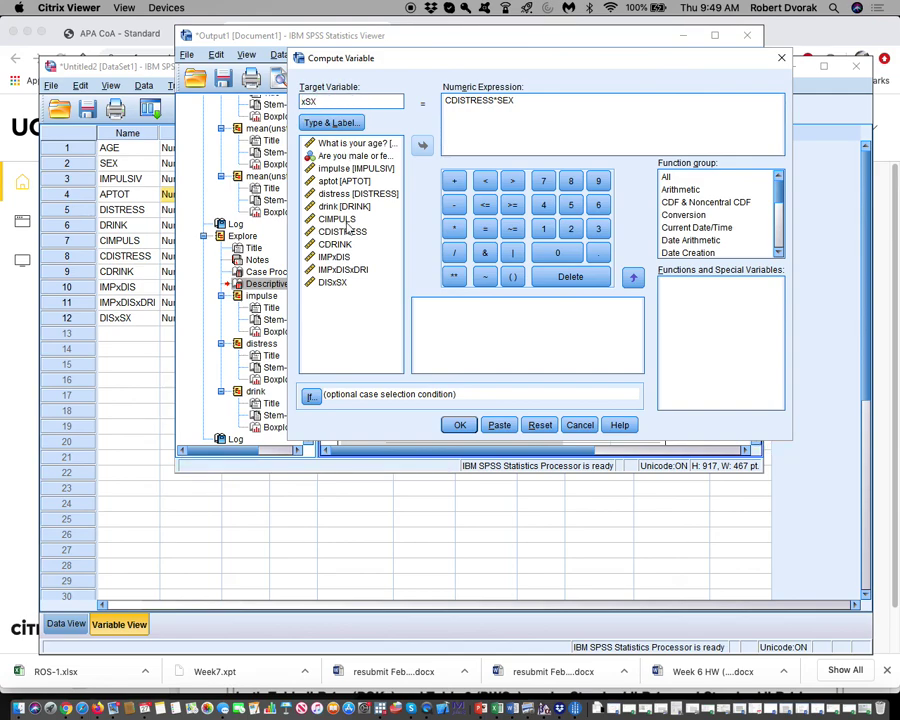
pyautogui.write('IMP')
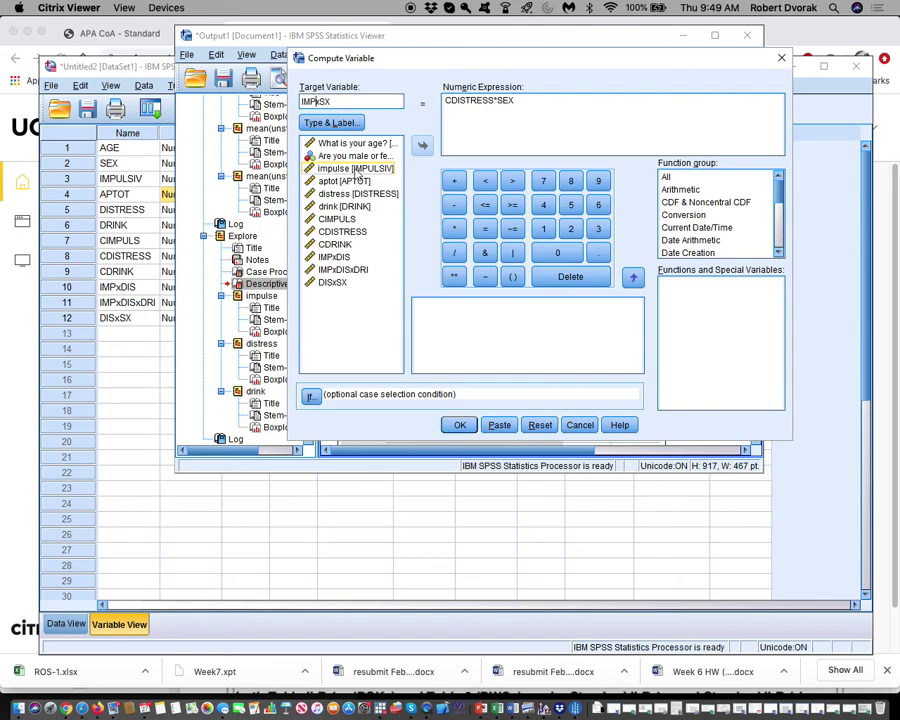
pyautogui.doubleClick(486, 100)
pyautogui.press('BackSpace')
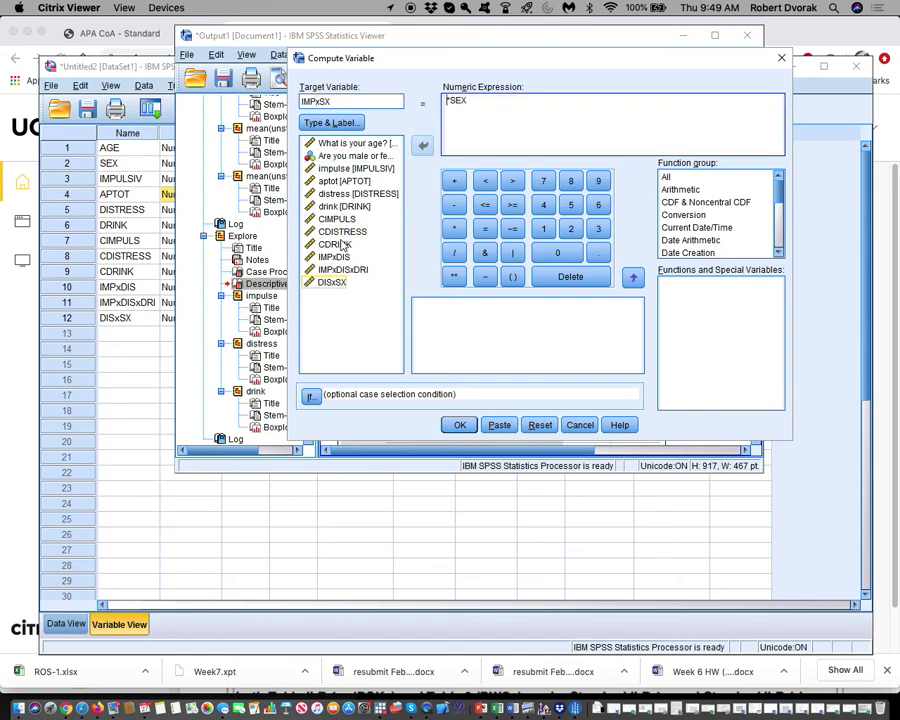
pyautogui.click(343, 222)
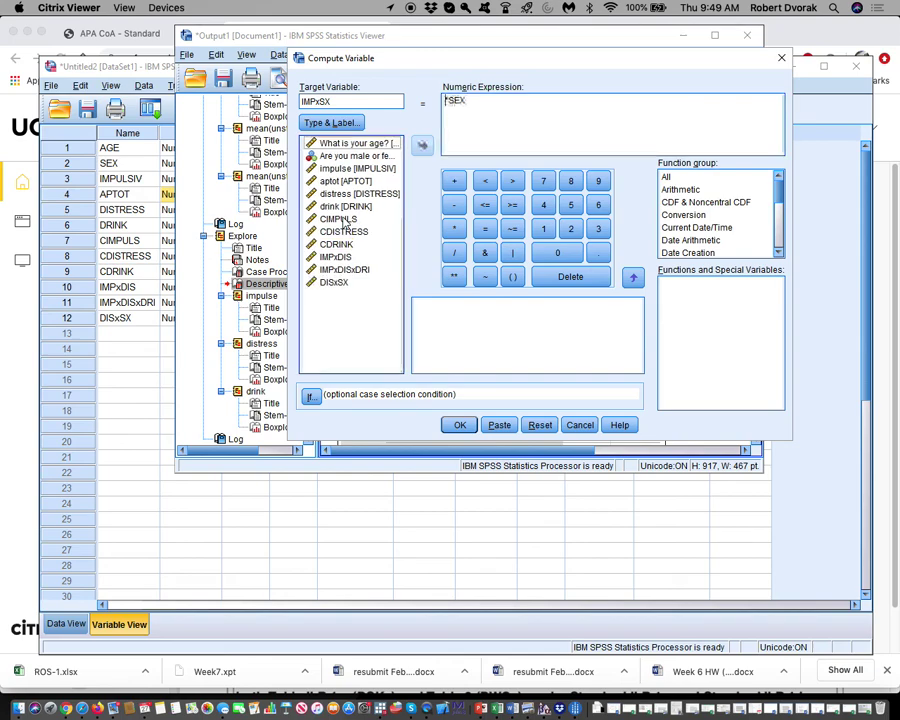
pyautogui.click(343, 220)
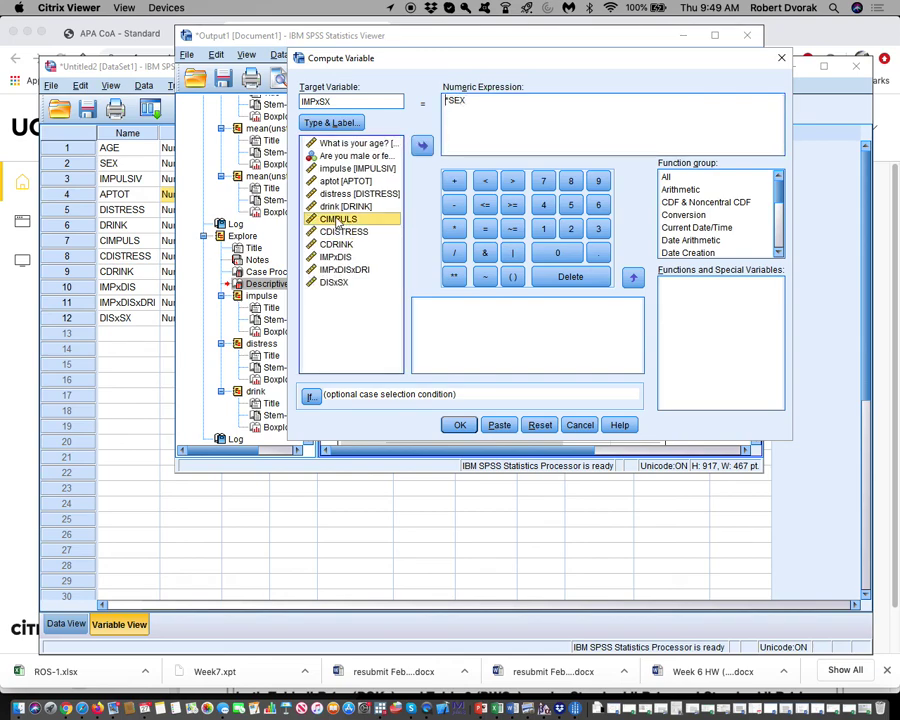
pyautogui.click(422, 145)
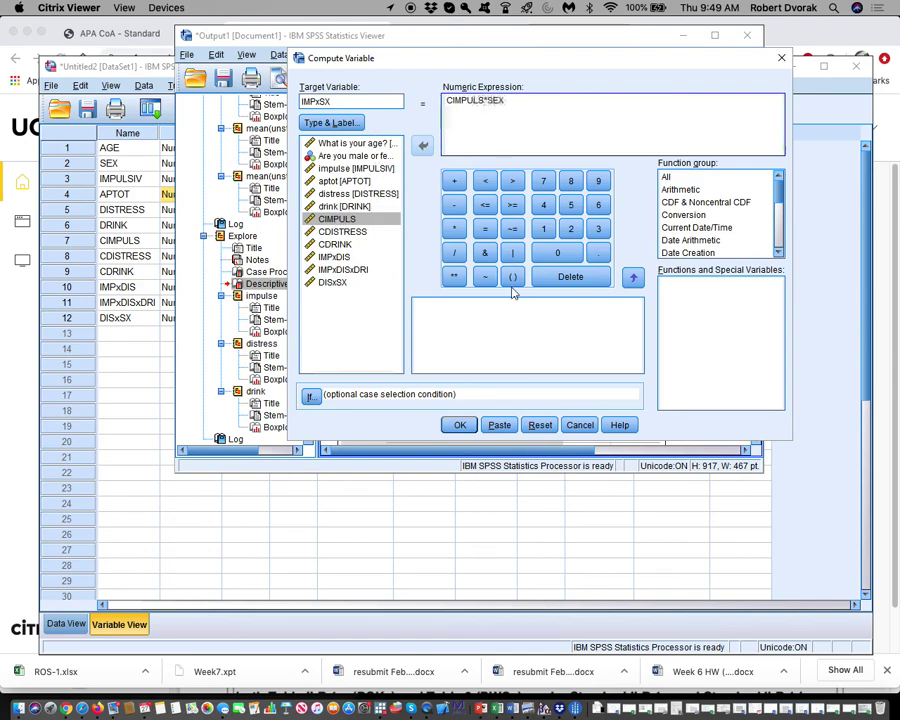
pyautogui.click(459, 425)
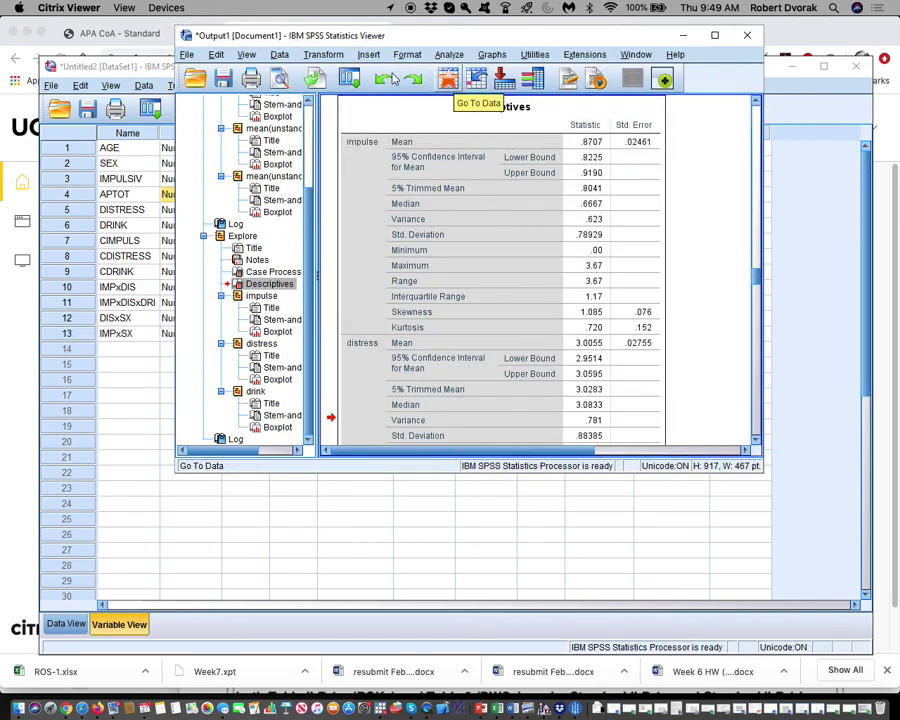
# - Compute a new variable DRIxSX as CDRINK*SEX for the interaction of centred drinking and sex
pyautogui.click(323, 54)
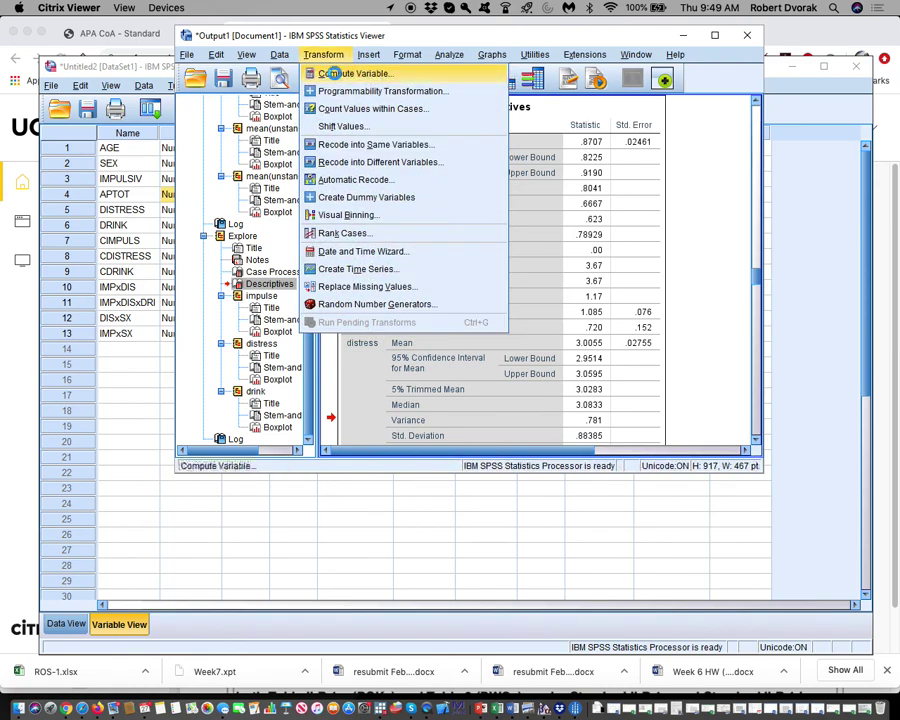
pyautogui.click(333, 73)
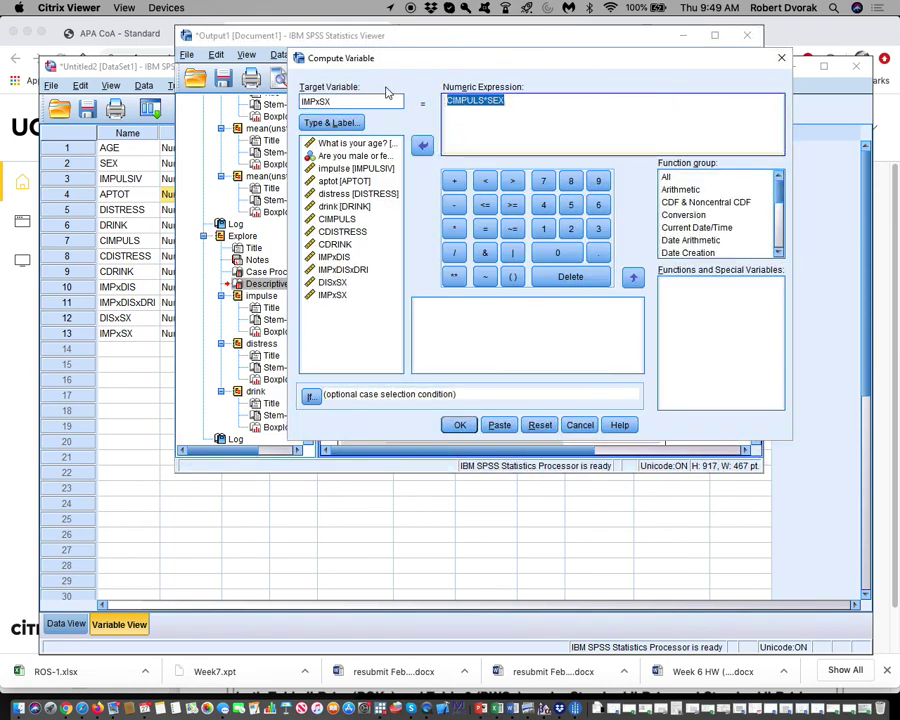
pyautogui.click(452, 100)
pyautogui.moveTo(484, 102); pyautogui.dragTo(442, 101)
pyautogui.press('BackSpace')
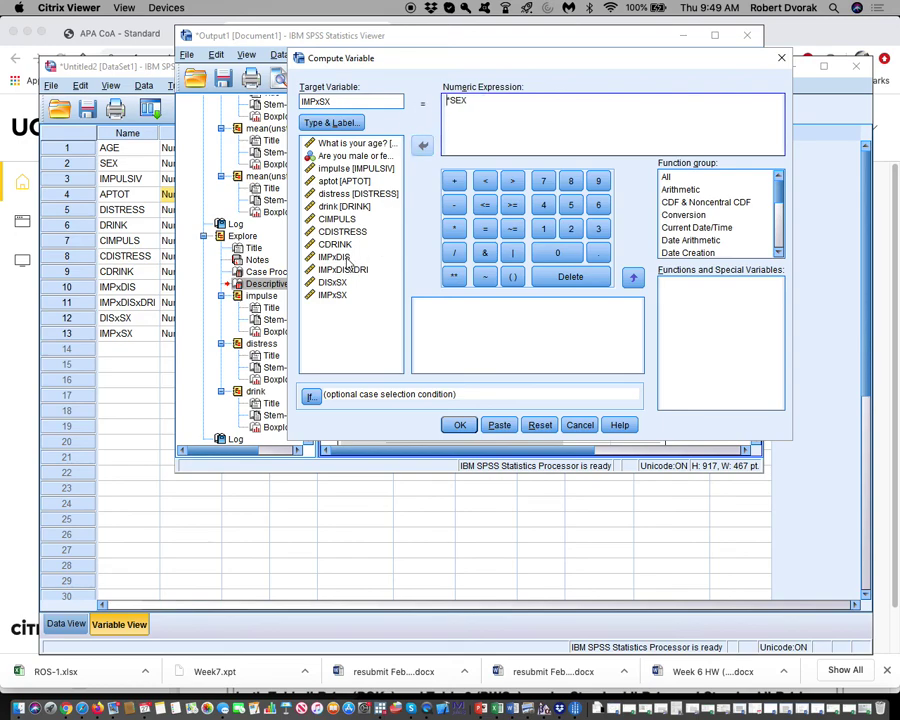
pyautogui.doubleClick(338, 244)
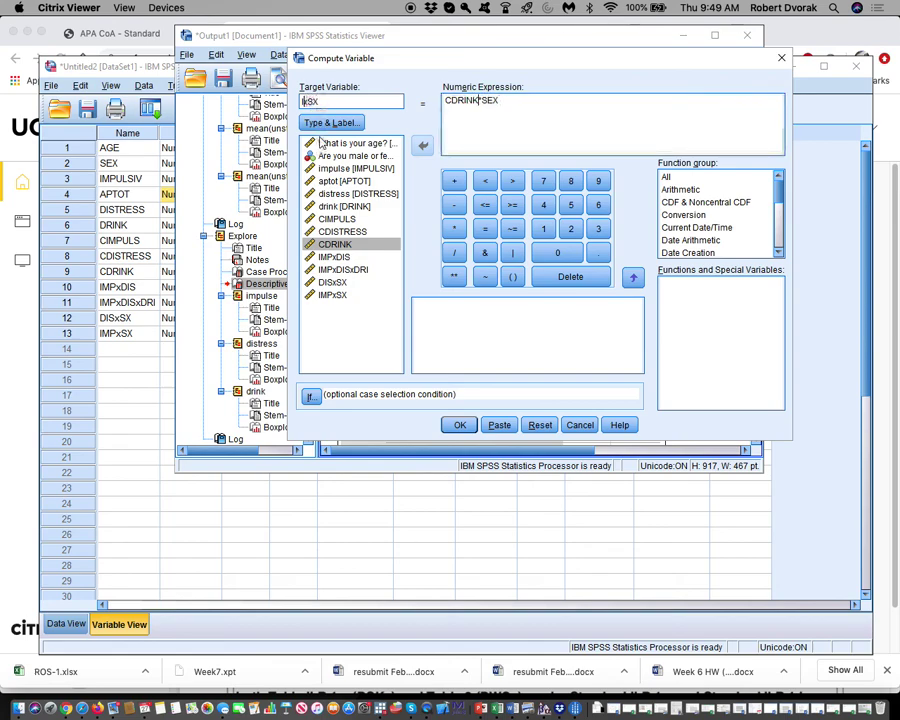
pyautogui.write('DRI')
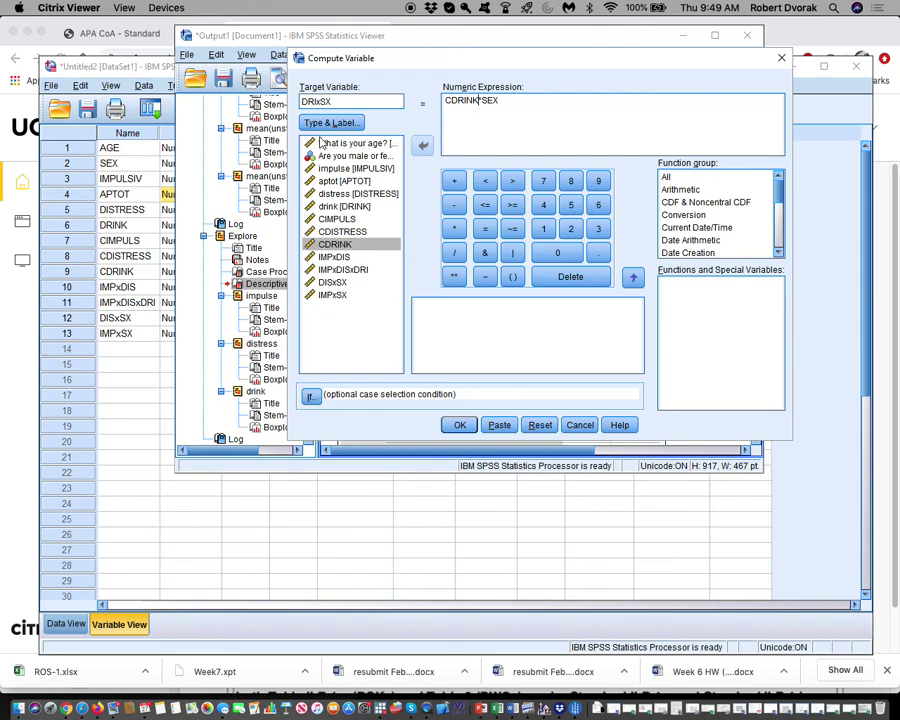
pyautogui.press('Return')
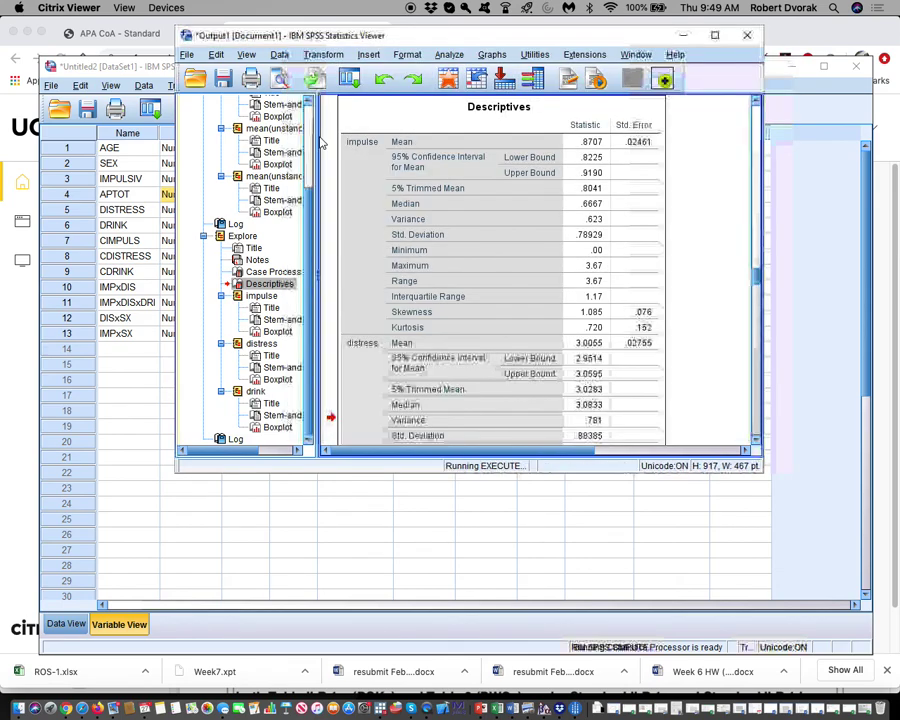
# - Bring the Data Editor's variable list to the front
pyautogui.click(212, 506)
pyautogui.doubleClick(192, 344)
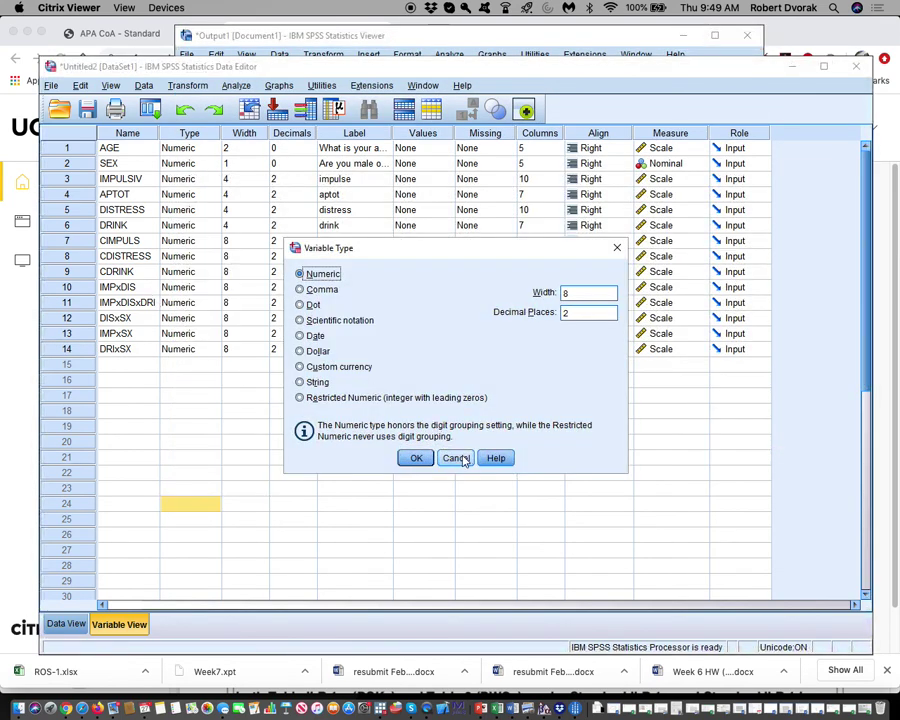
pyautogui.click(455, 457)
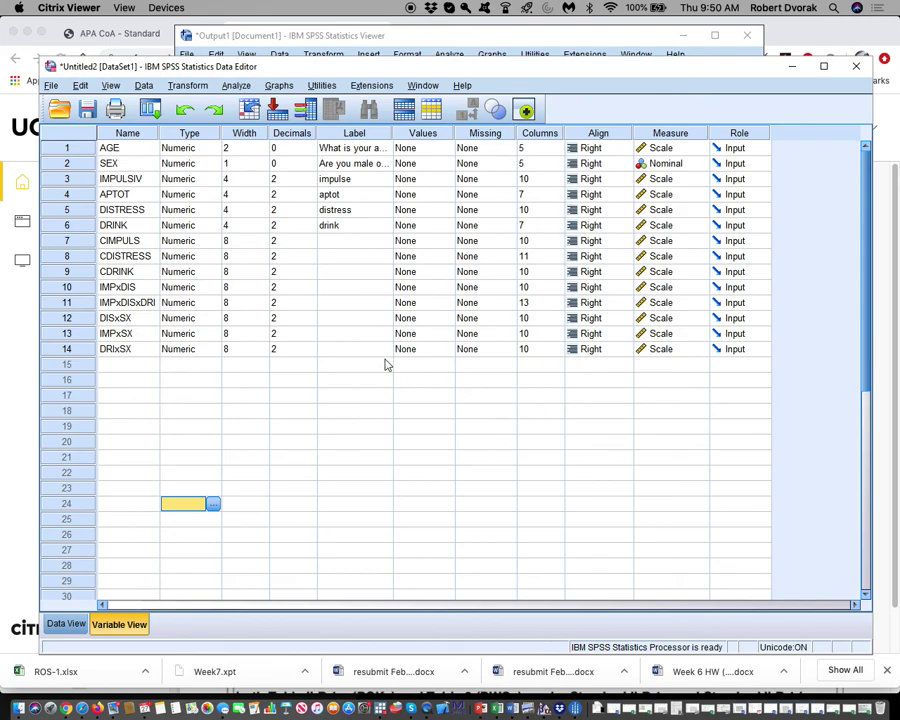
# - Set up a linear regression with CDRINK as the dependent variable and CIMPULS and SEX as the first block's predictors
pyautogui.click(237, 86)
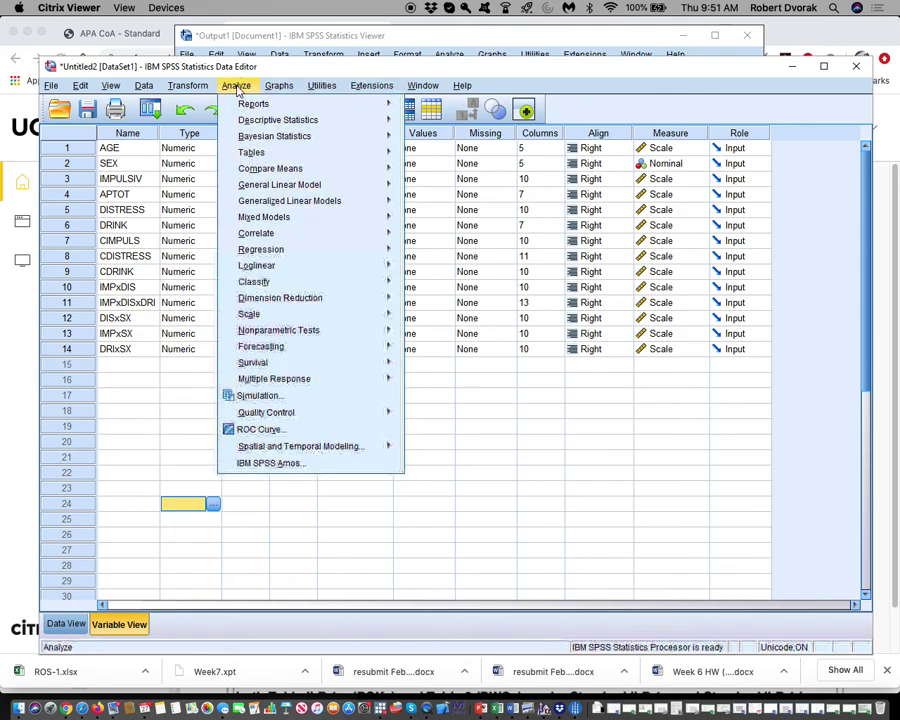
pyautogui.moveTo(289, 252)
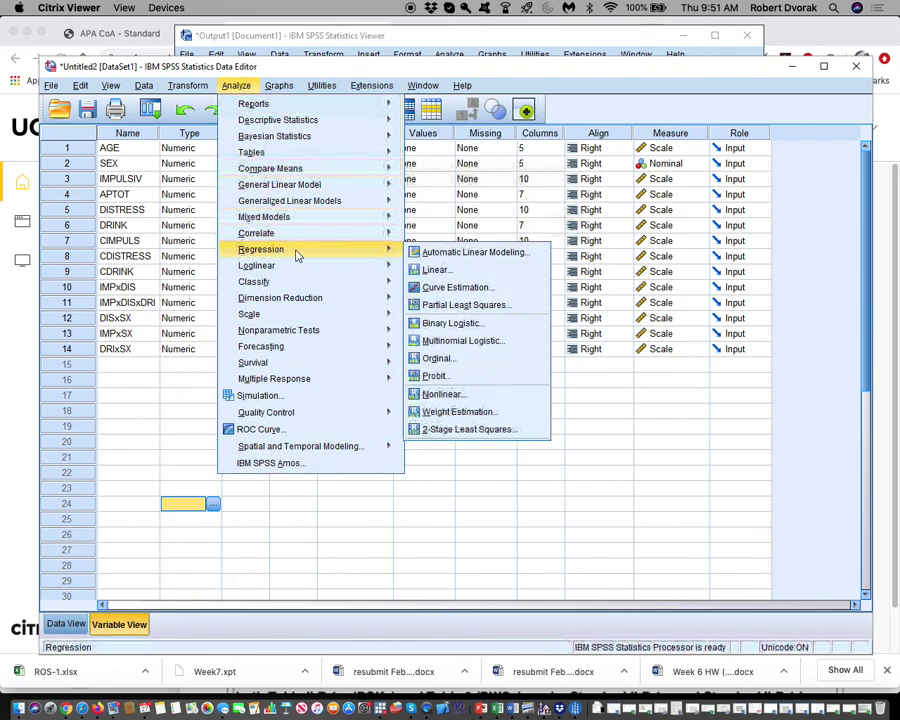
pyautogui.click(440, 270)
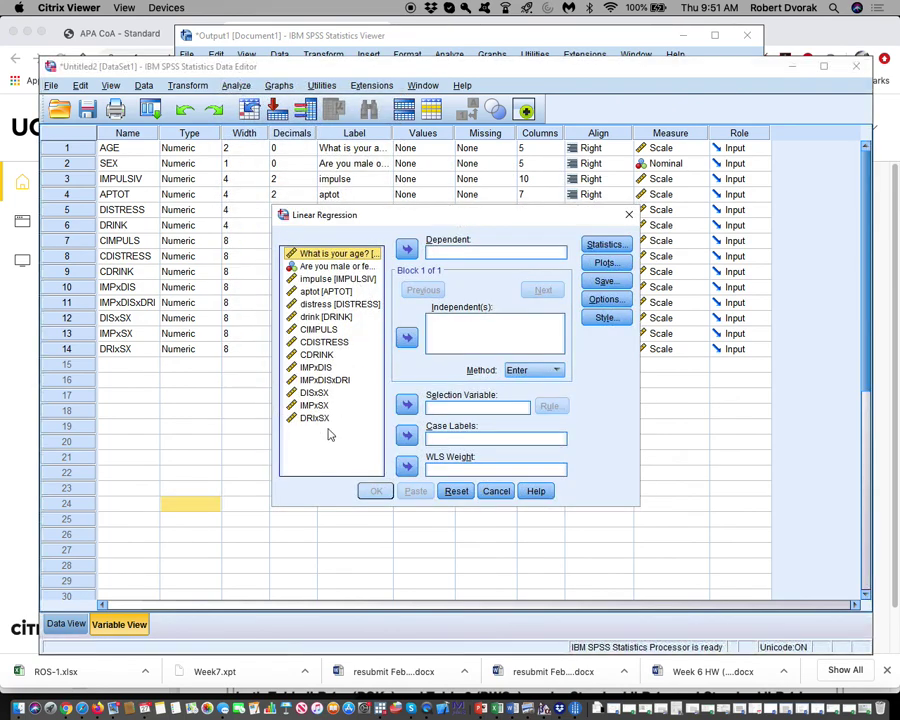
pyautogui.click(322, 354)
pyautogui.click(407, 249)
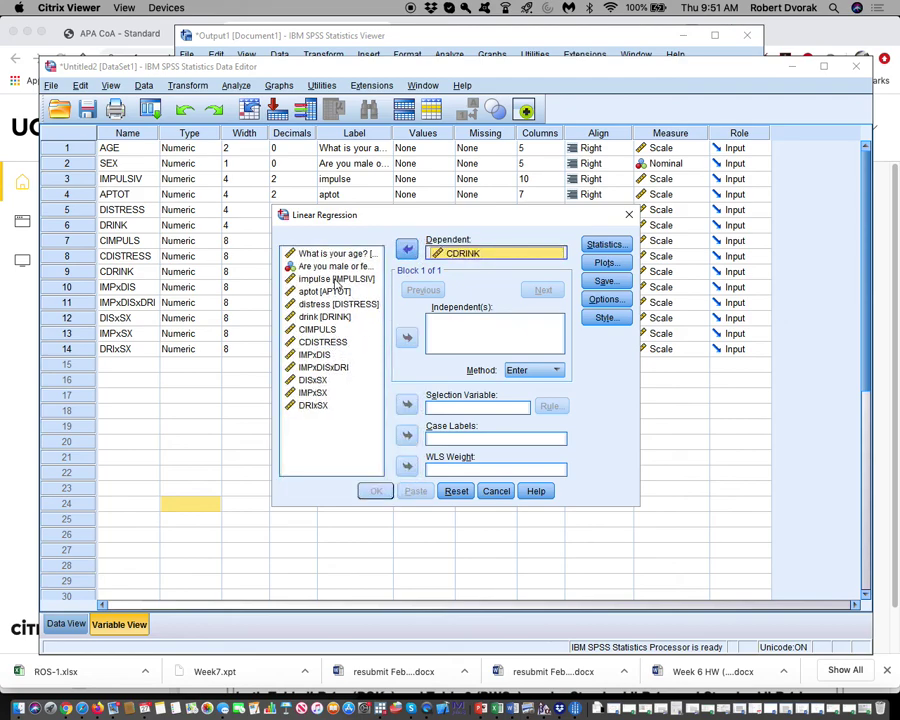
pyautogui.click(317, 329)
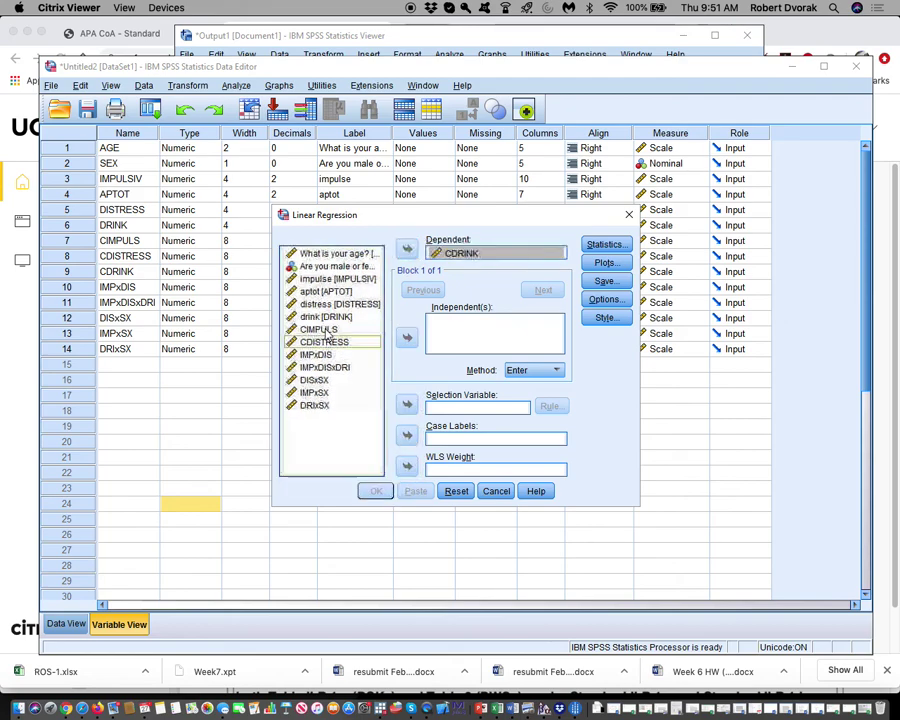
pyautogui.click(406, 337)
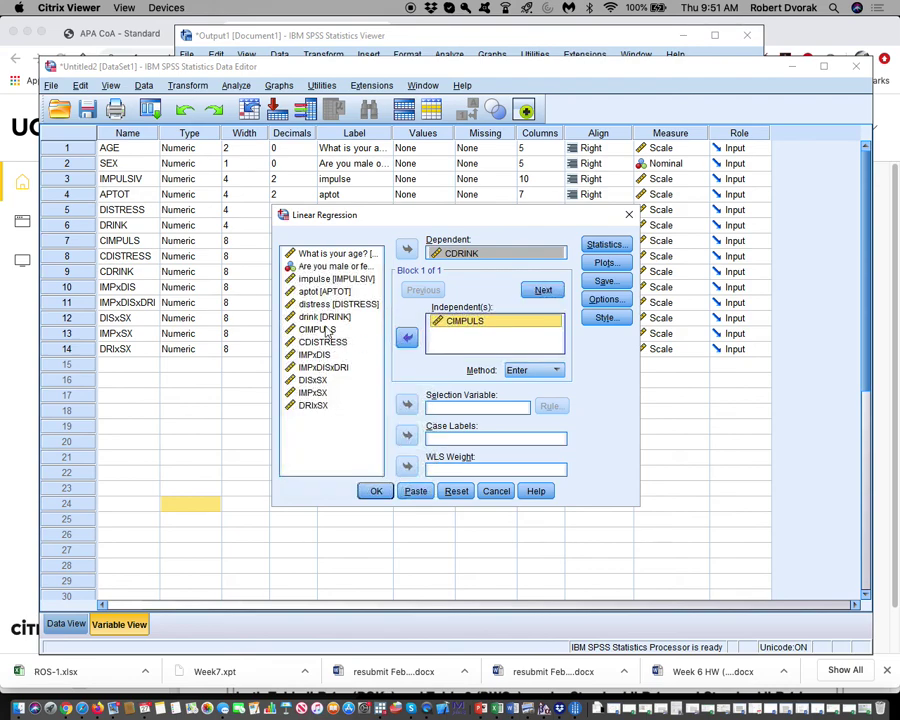
pyautogui.click(330, 266)
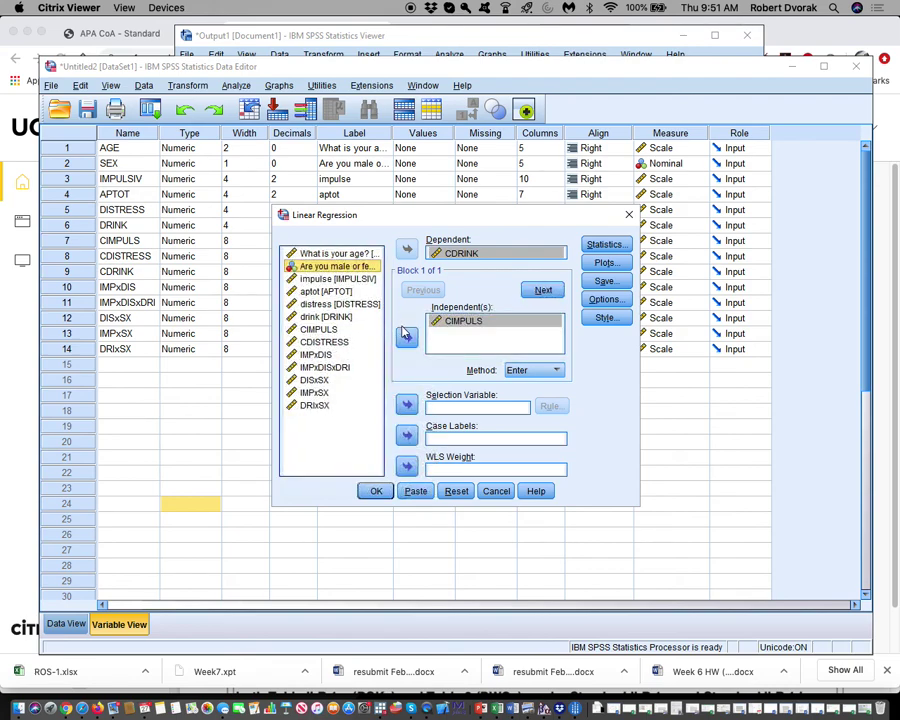
pyautogui.click(406, 336)
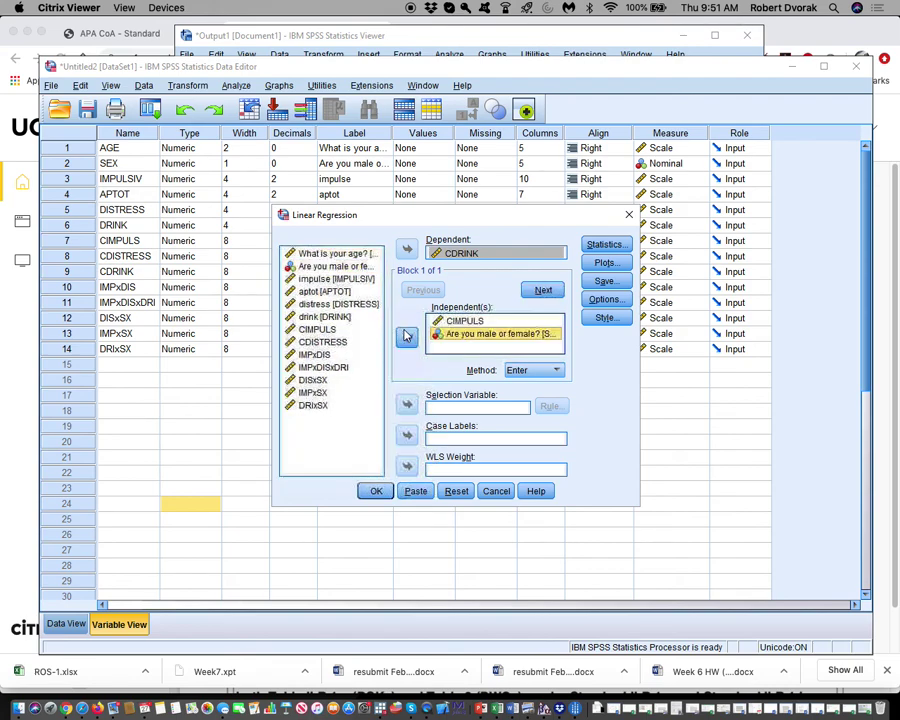
# - Add IMPxSX as the predictor in a second block and run the regression
pyautogui.click(543, 291)
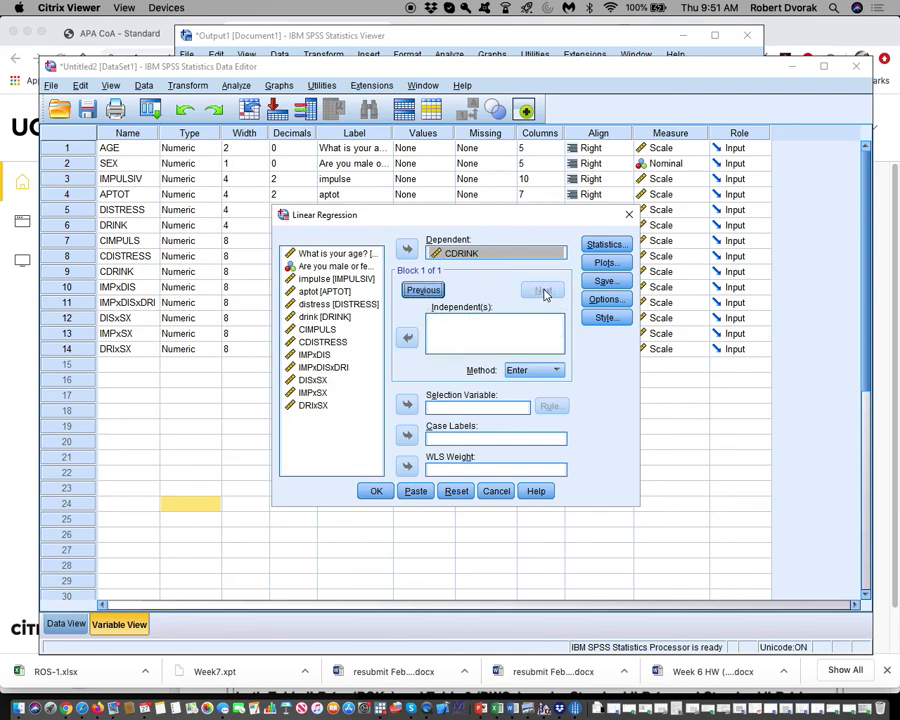
pyautogui.click(313, 393)
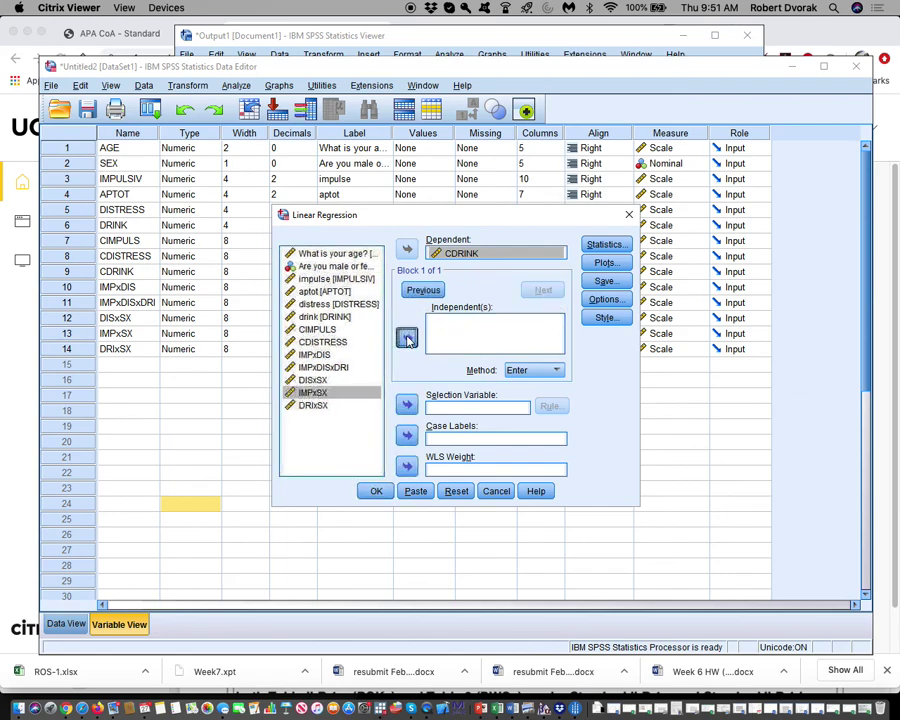
pyautogui.click(406, 338)
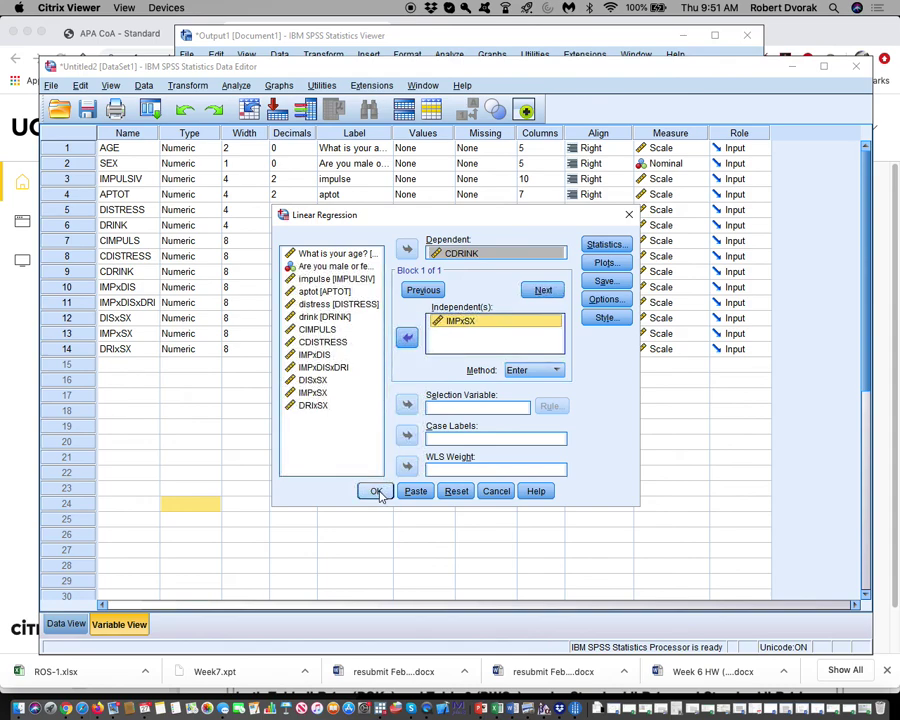
pyautogui.click(423, 290)
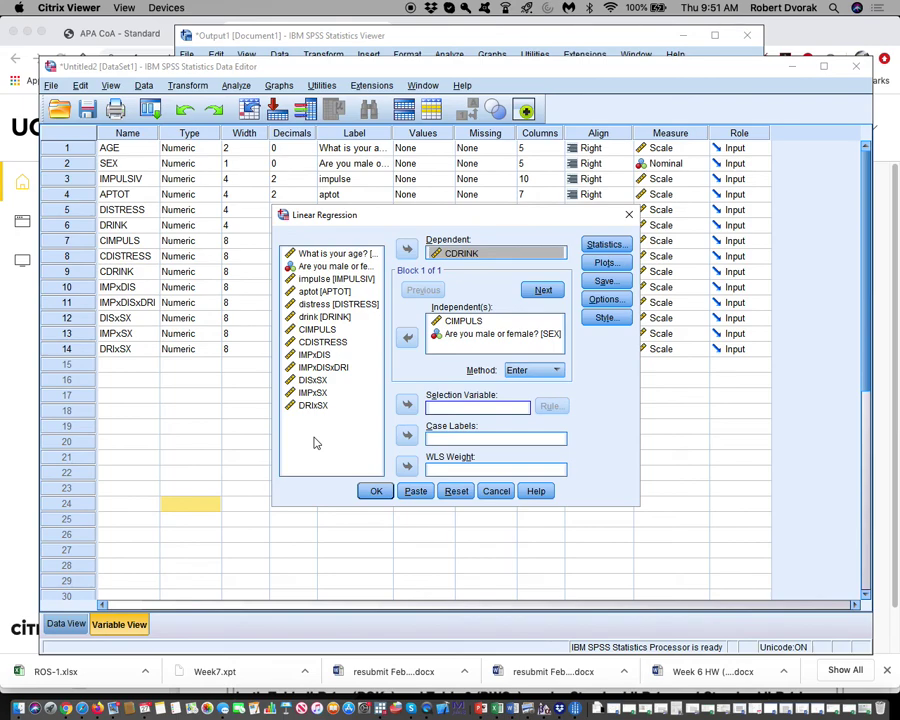
pyautogui.click(543, 289)
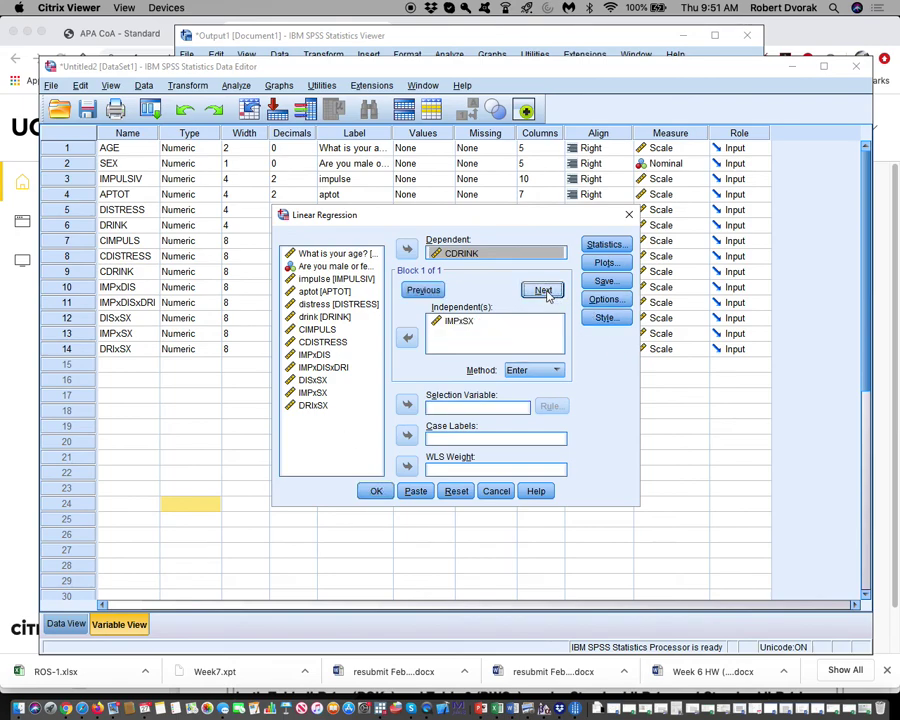
pyautogui.click(376, 490)
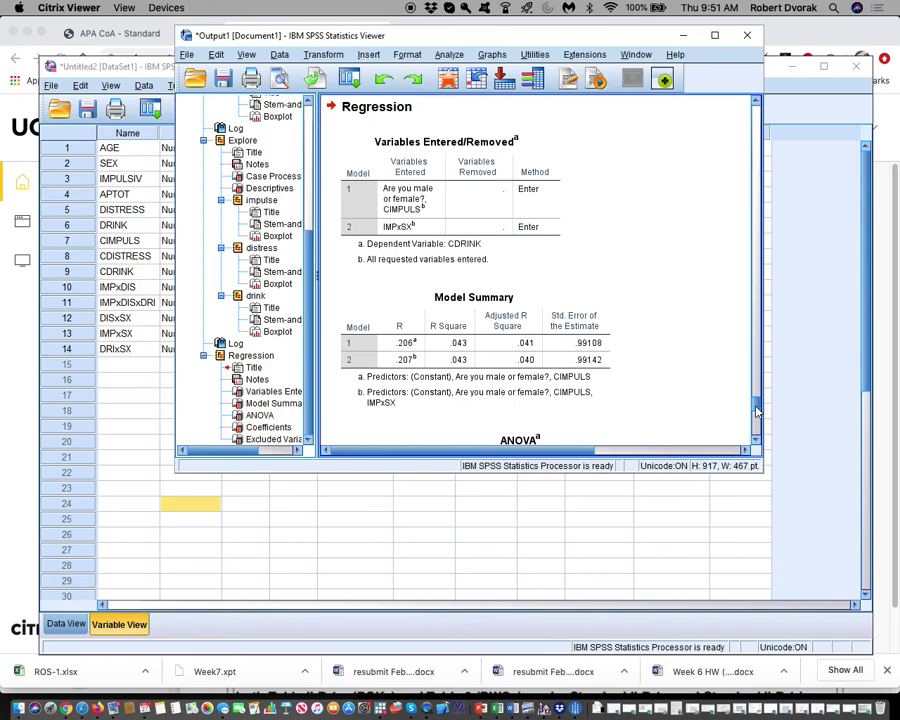
pyautogui.moveTo(757, 411); pyautogui.dragTo(757, 430)
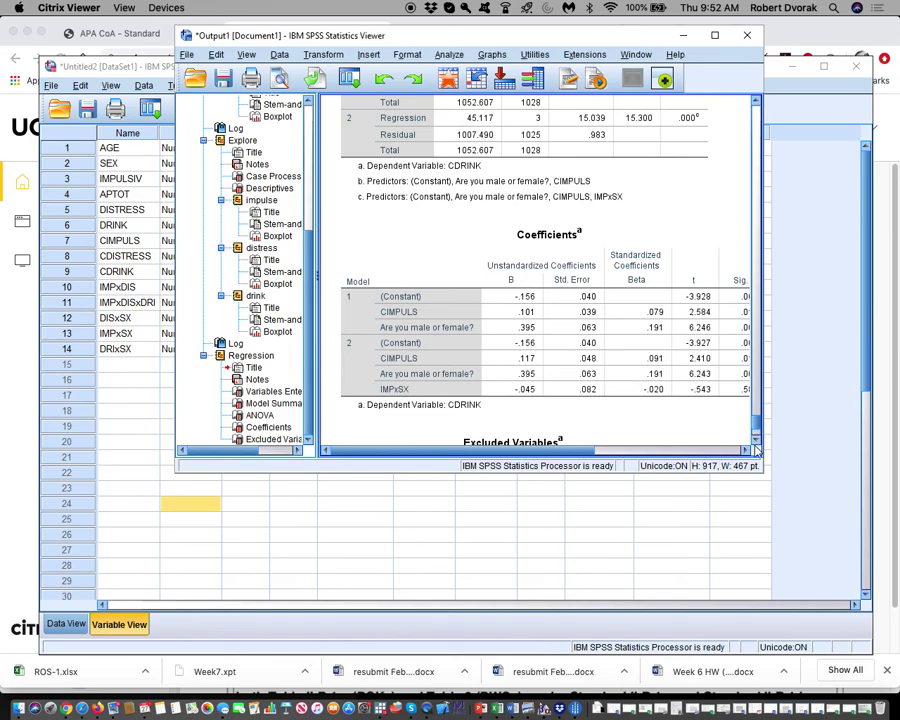
pyautogui.click(536, 322)
# - Reopen the linear regression setup and remove IMPxSX from the second block and CIMPULS from the first block
pyautogui.click(449, 55)
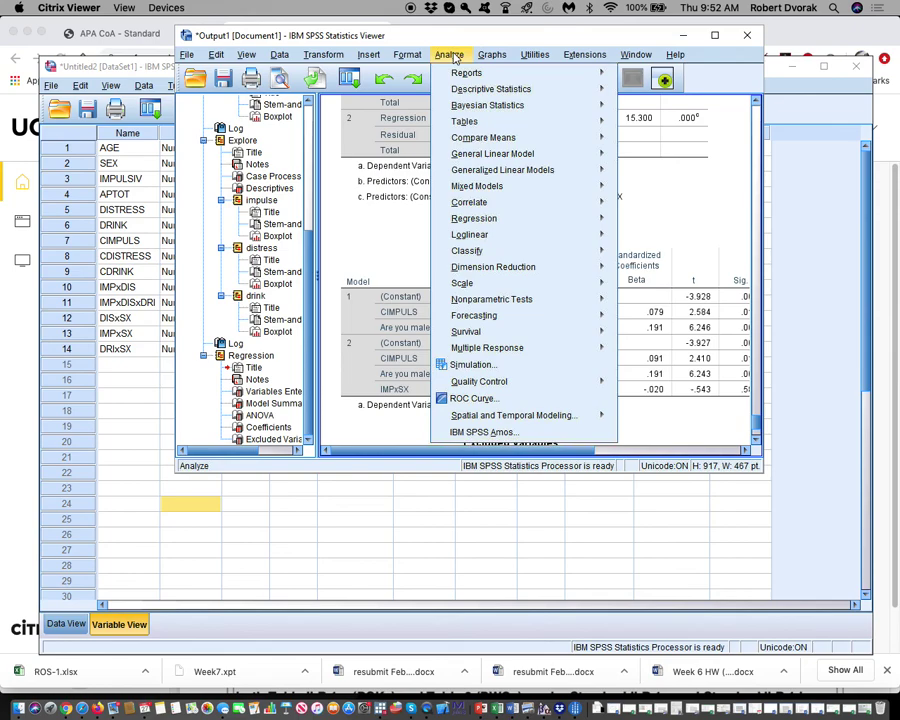
pyautogui.moveTo(474, 112)
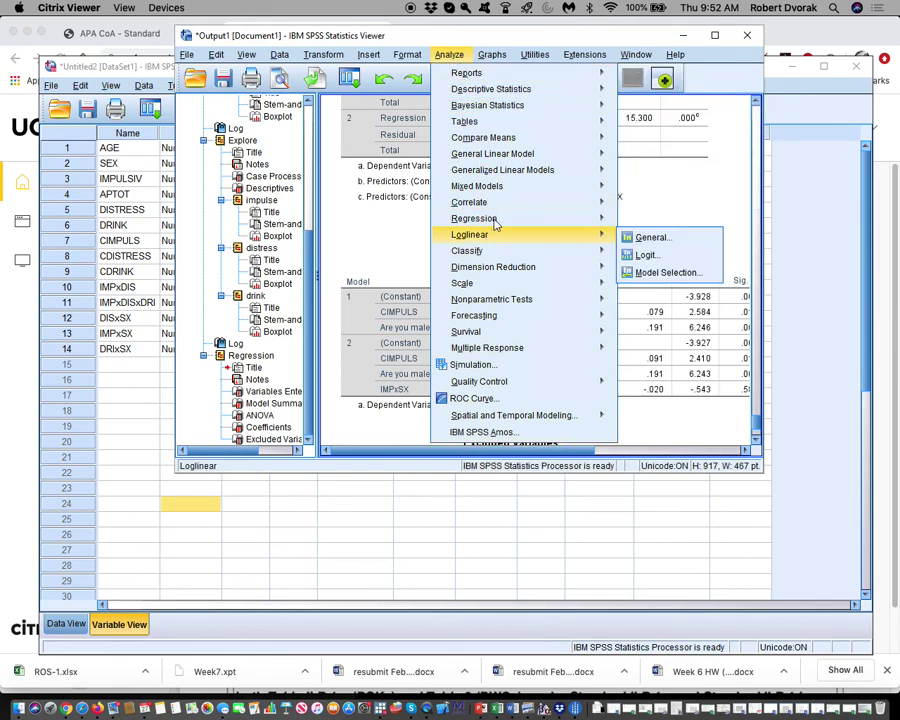
pyautogui.moveTo(505, 219)
pyautogui.click(650, 241)
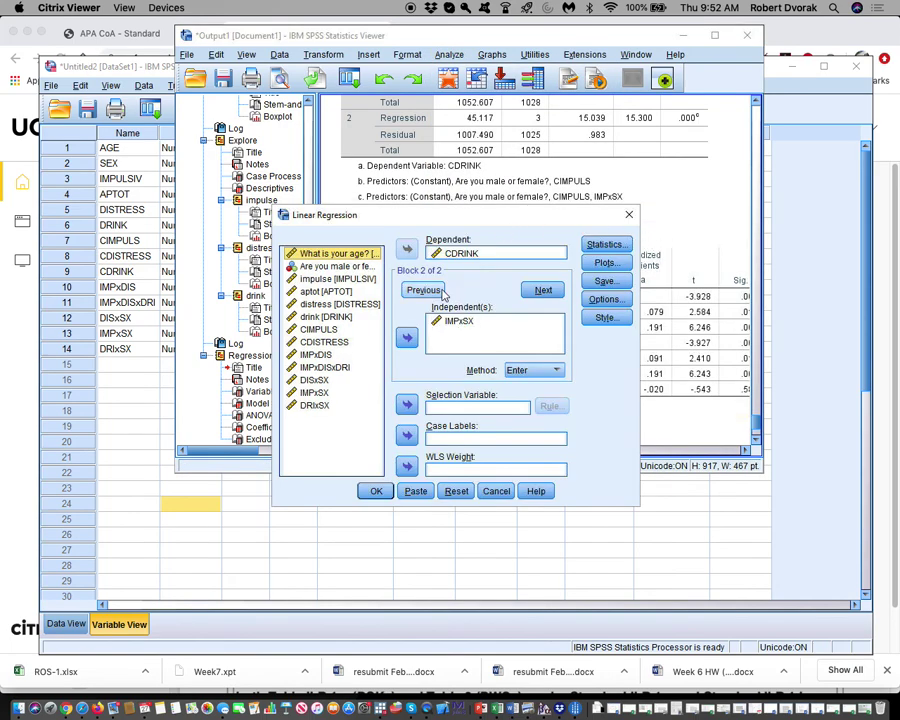
pyautogui.click(452, 321)
pyautogui.click(406, 338)
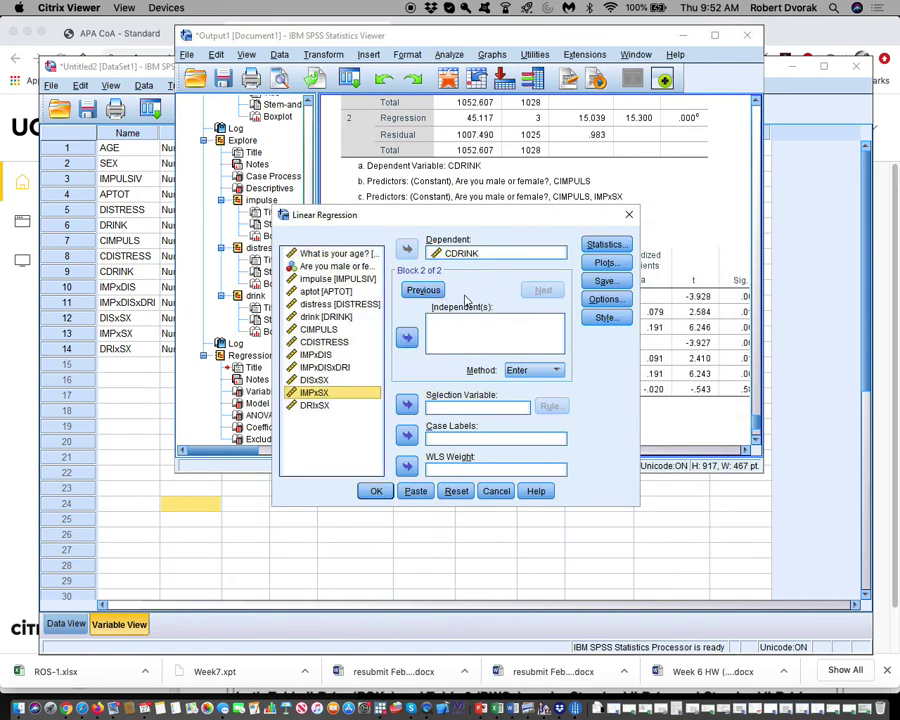
pyautogui.click(422, 289)
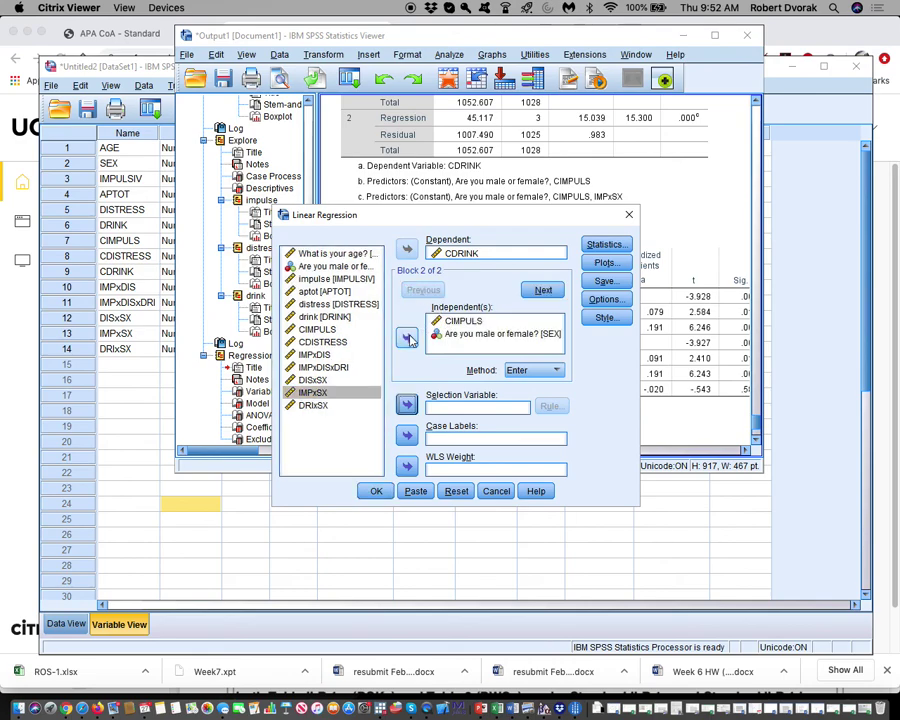
pyautogui.click(462, 321)
pyautogui.click(406, 338)
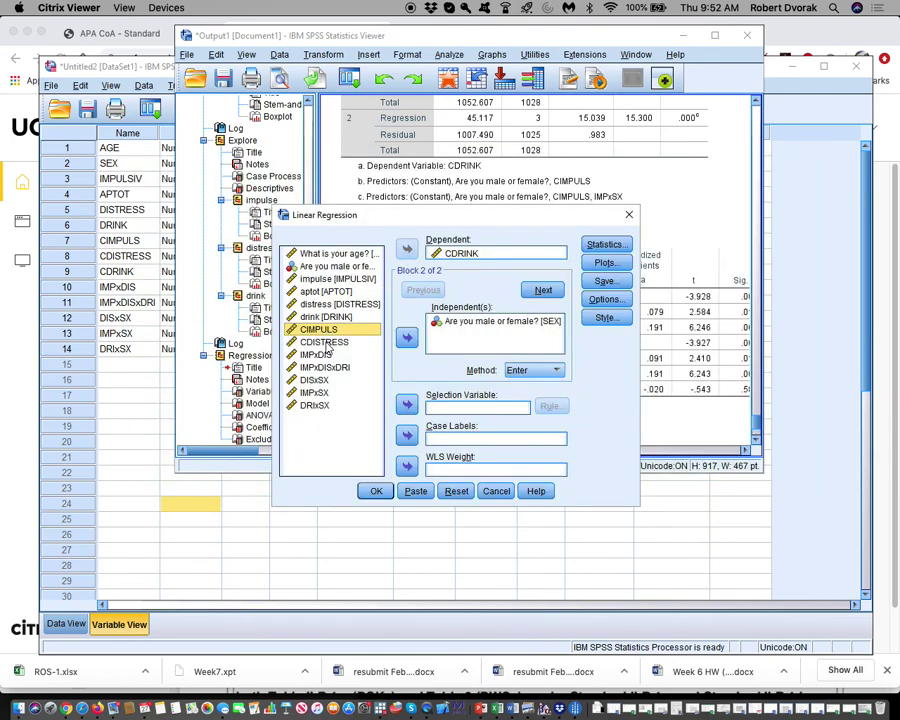
# - Move CDRINK from the dependent variable to the predictors with SEX, and add DRIxSX to the same block
pyautogui.click(335, 317)
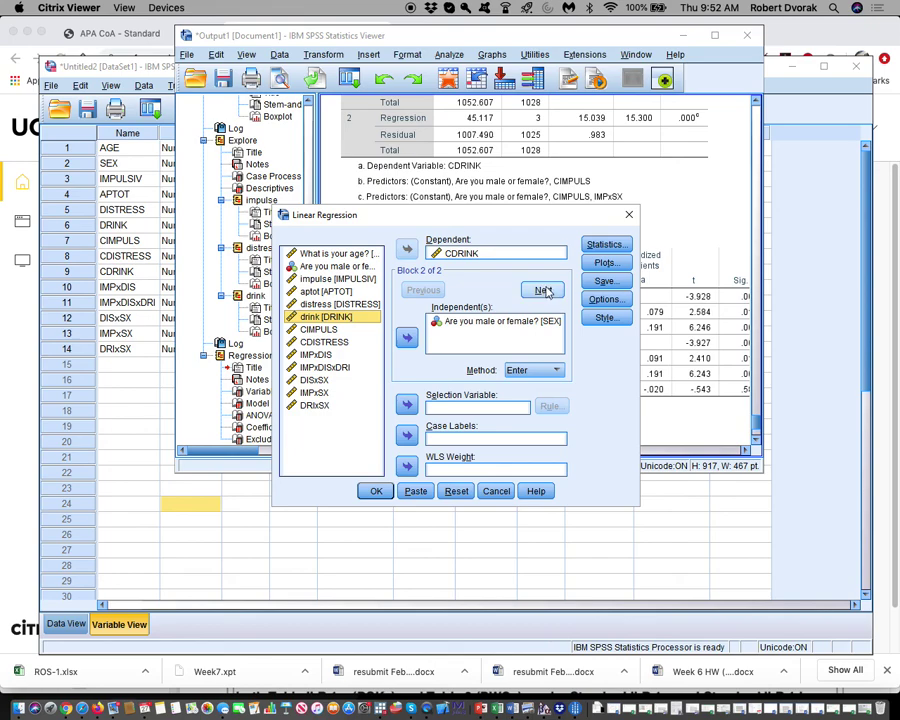
pyautogui.click(476, 254)
pyautogui.click(407, 251)
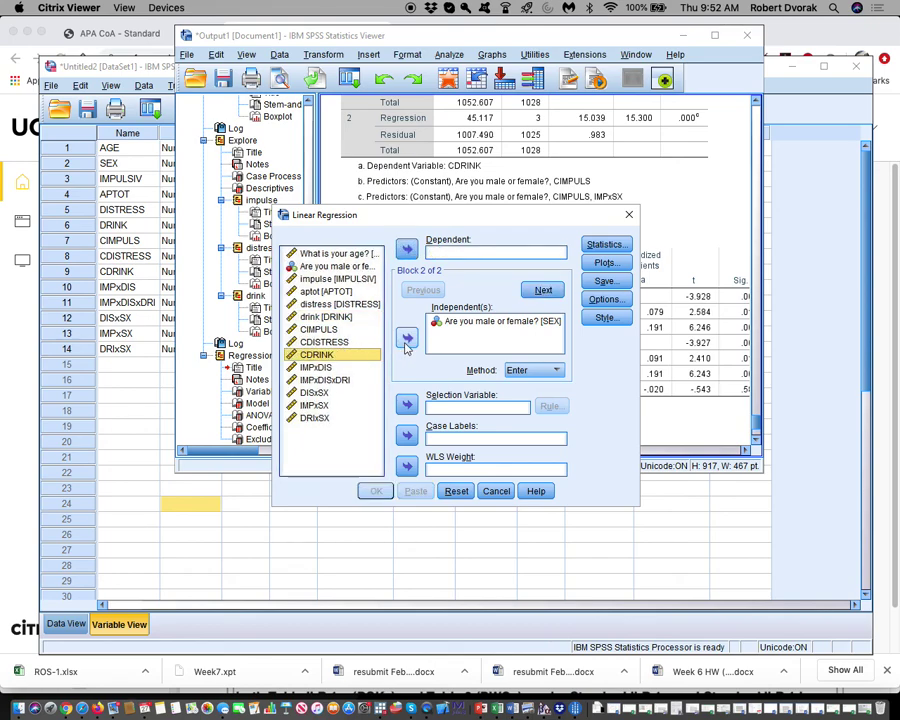
pyautogui.click(407, 340)
pyautogui.click(303, 416)
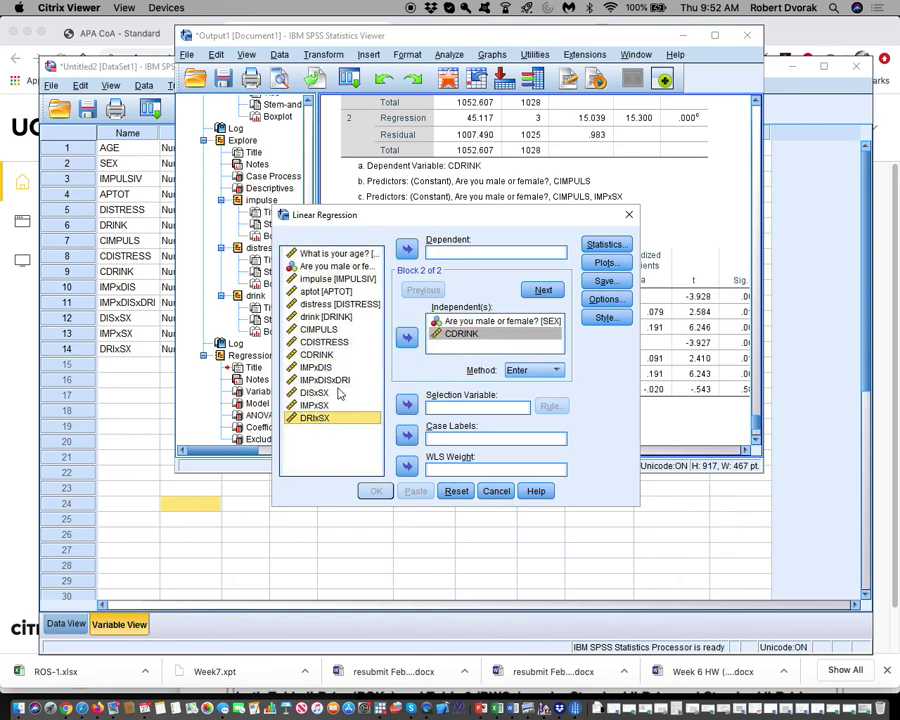
pyautogui.click(407, 337)
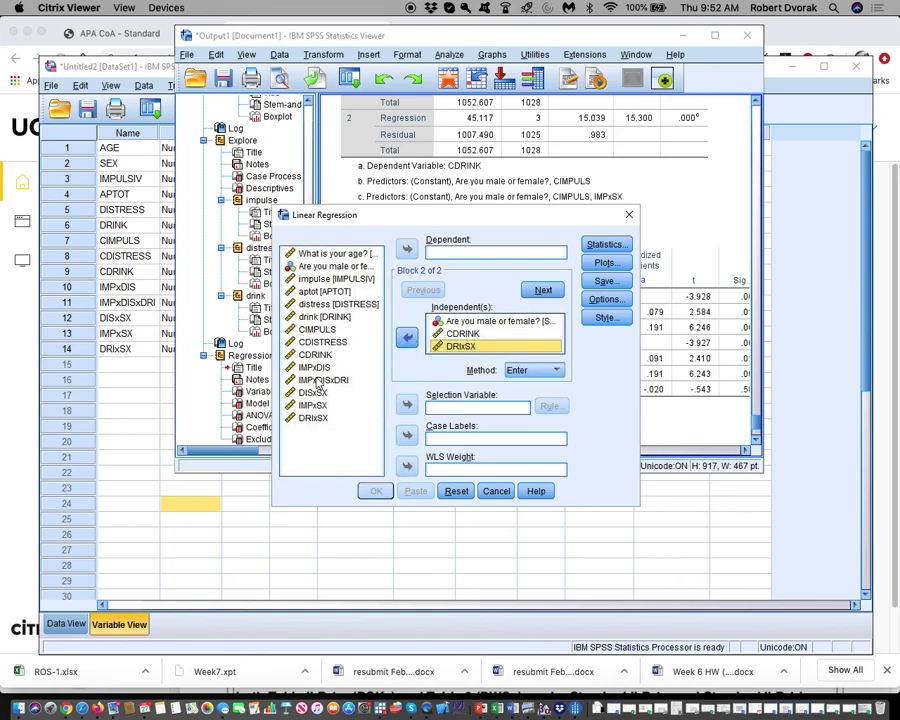
# - Set APTOT as the dependent variable and run the regression
pyautogui.click(324, 292)
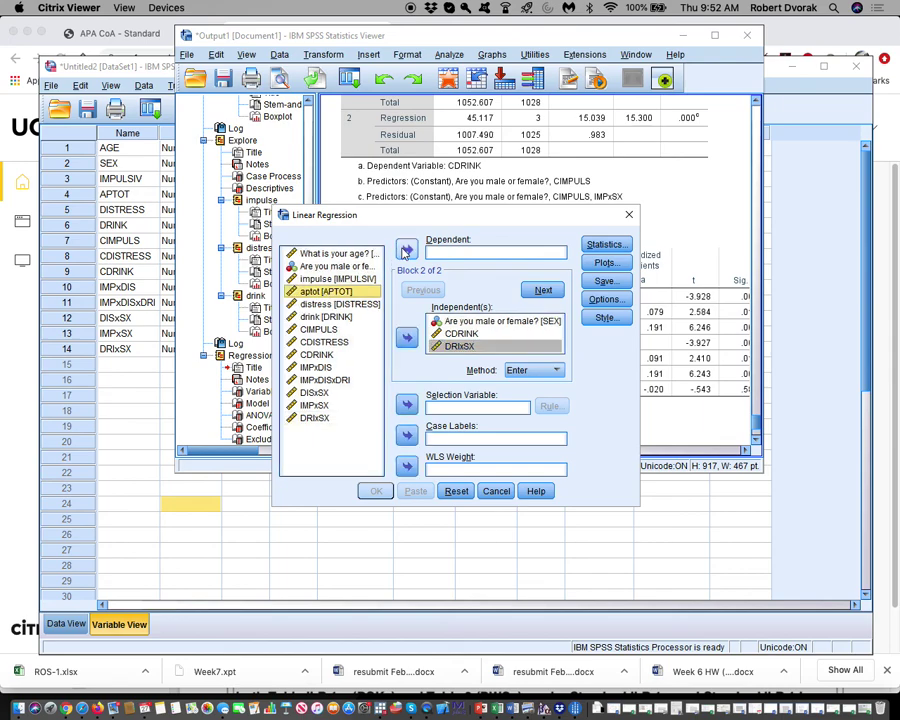
pyautogui.click(406, 248)
pyautogui.click(378, 492)
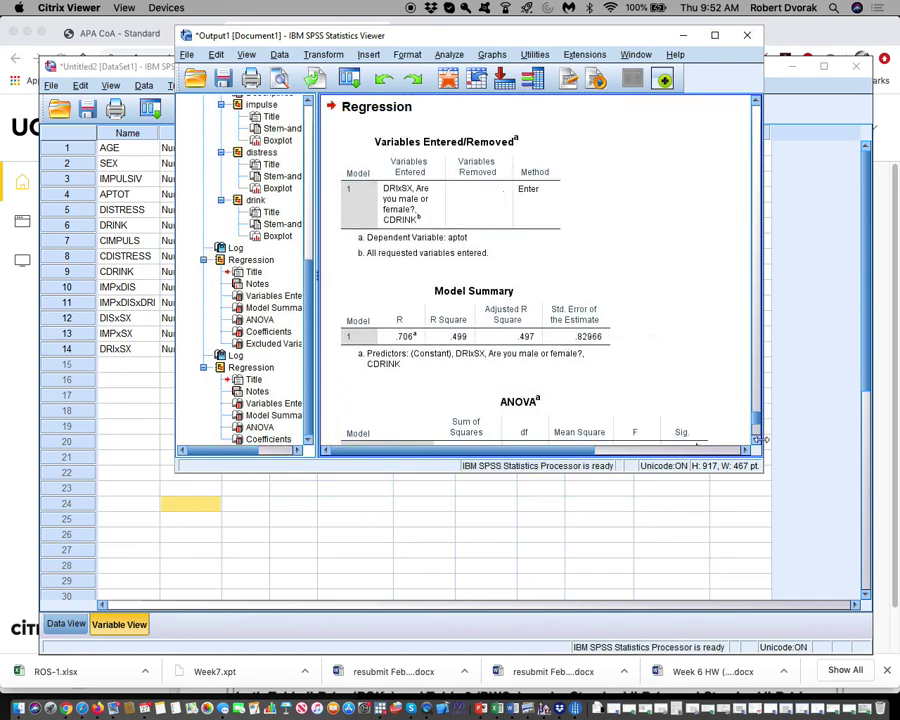
# - Bring the APTOT regression's coefficients into view and enlarge and reposition the output window to show the whole table
pyautogui.click(757, 444)
pyautogui.click(757, 444)
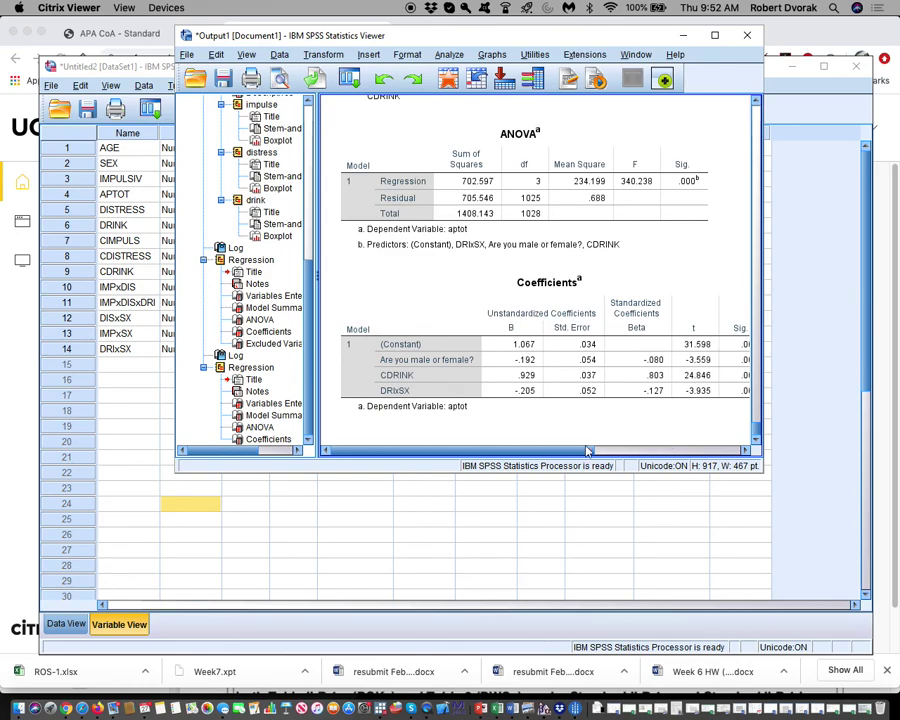
pyautogui.hscroll(3, 575, 445)
pyautogui.hscroll(-3, 540, 438)
pyautogui.moveTo(762, 469); pyautogui.dragTo(858, 530)
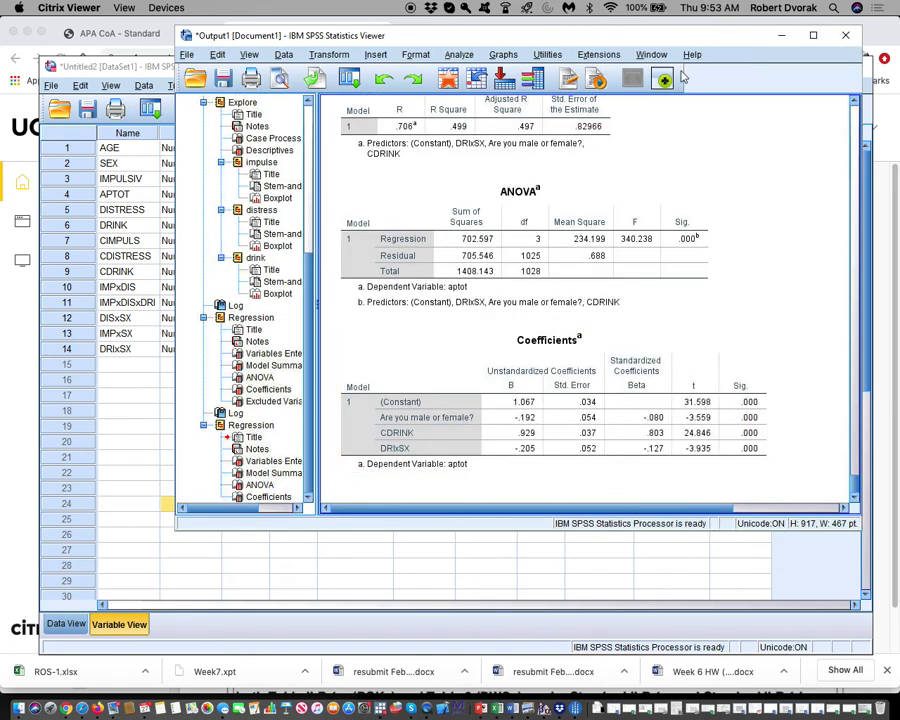
pyautogui.moveTo(400, 35); pyautogui.dragTo(309, 34)
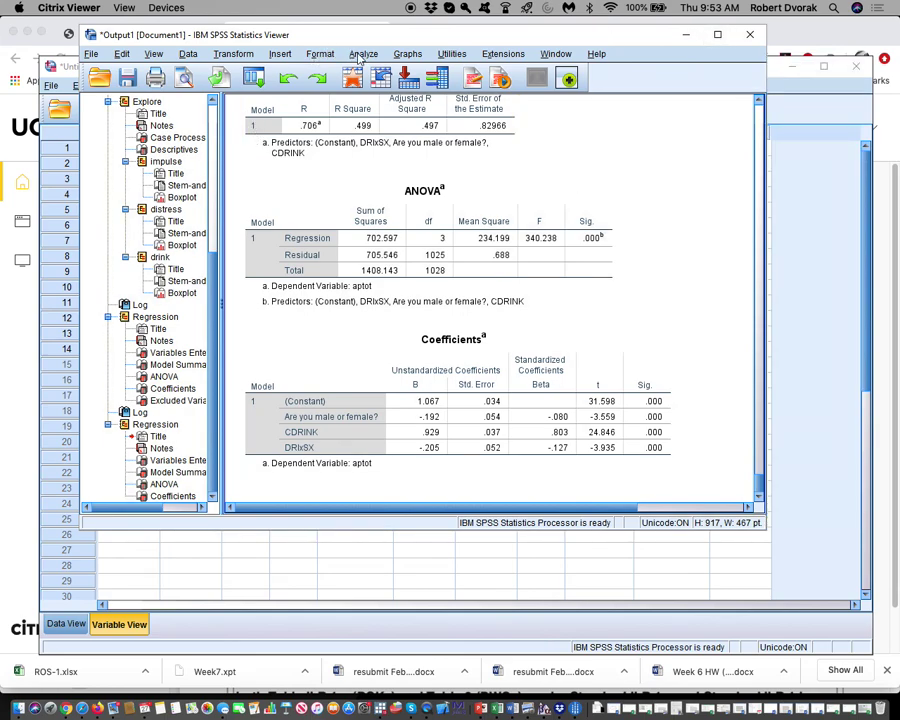
# - Reopen the linear regression setup and move DRIxSX from the first block of predictors into a second block
pyautogui.click(360, 55)
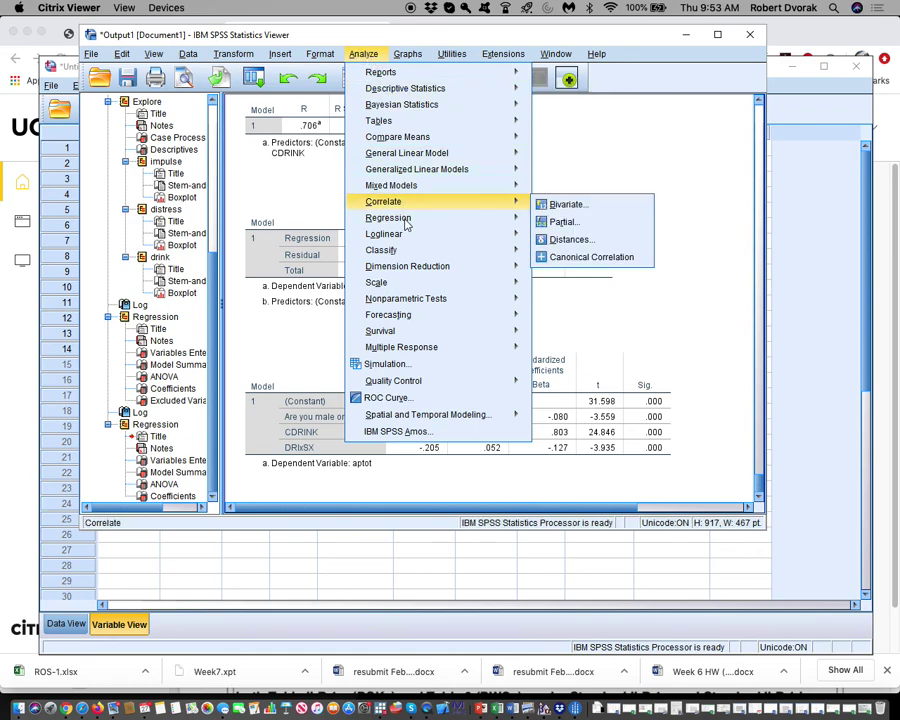
pyautogui.moveTo(482, 216)
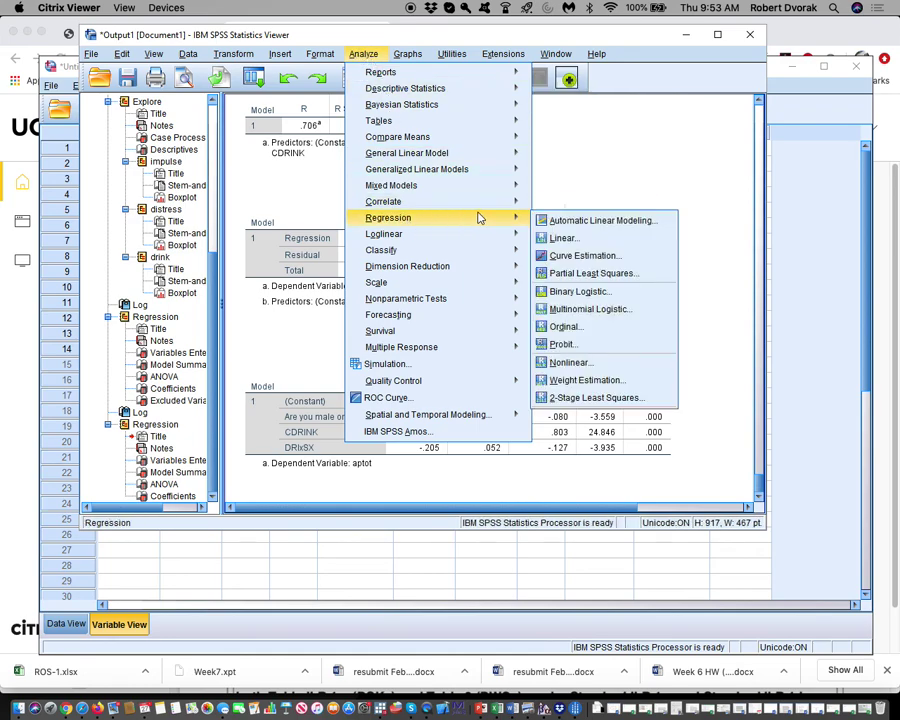
pyautogui.click(563, 239)
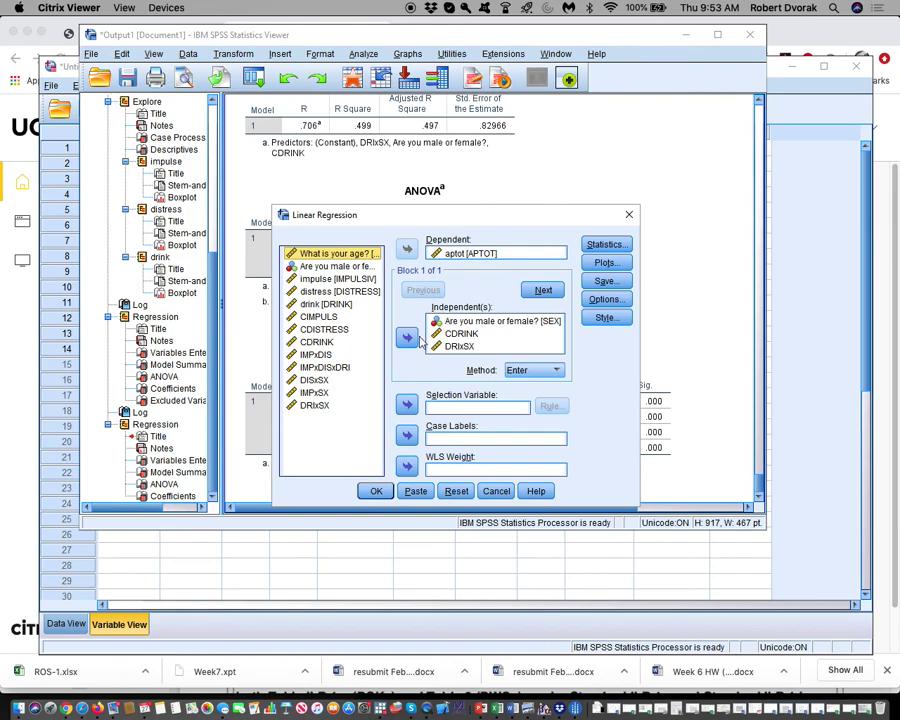
pyautogui.click(460, 345)
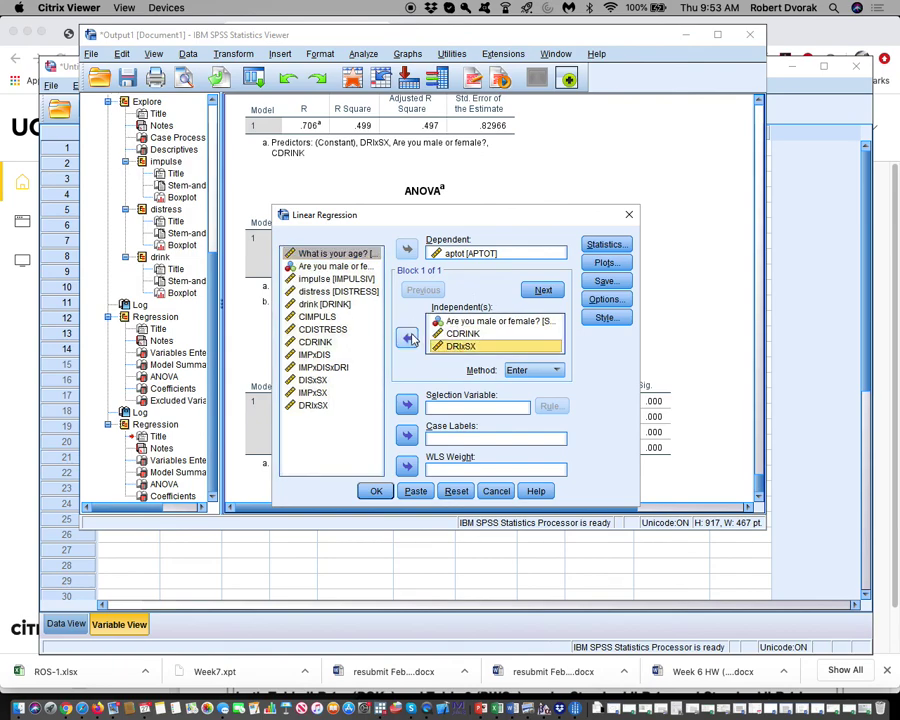
pyautogui.click(408, 338)
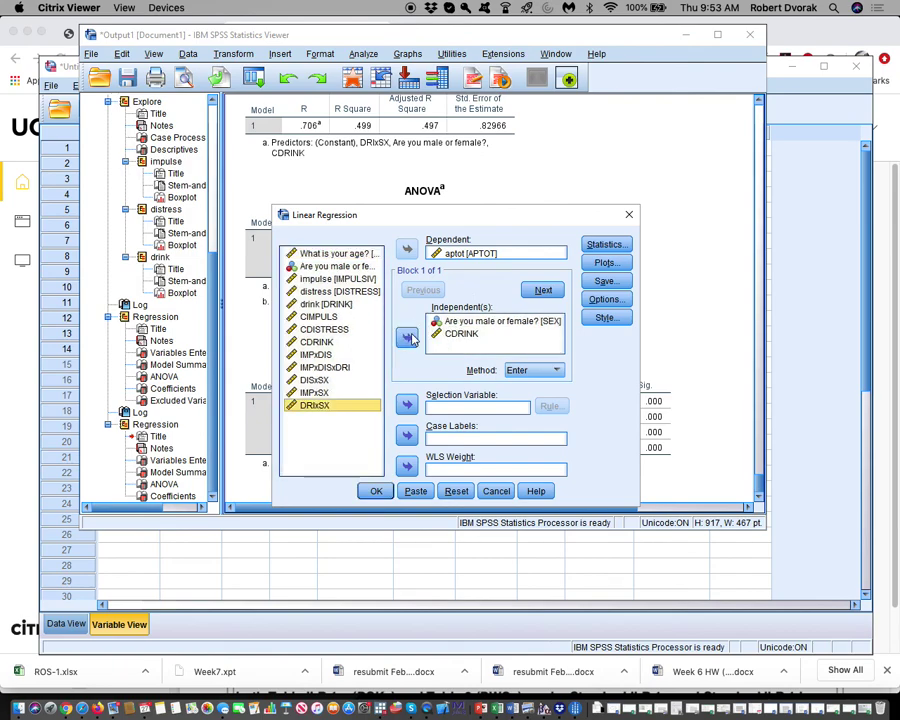
pyautogui.click(468, 340)
pyautogui.click(543, 290)
pyautogui.click(336, 407)
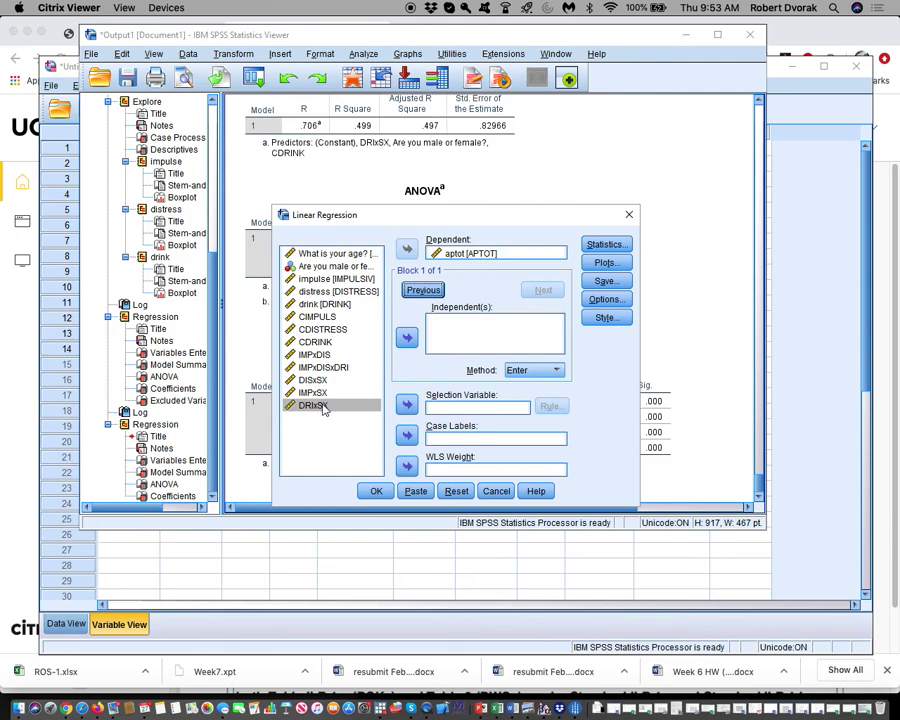
pyautogui.click(407, 337)
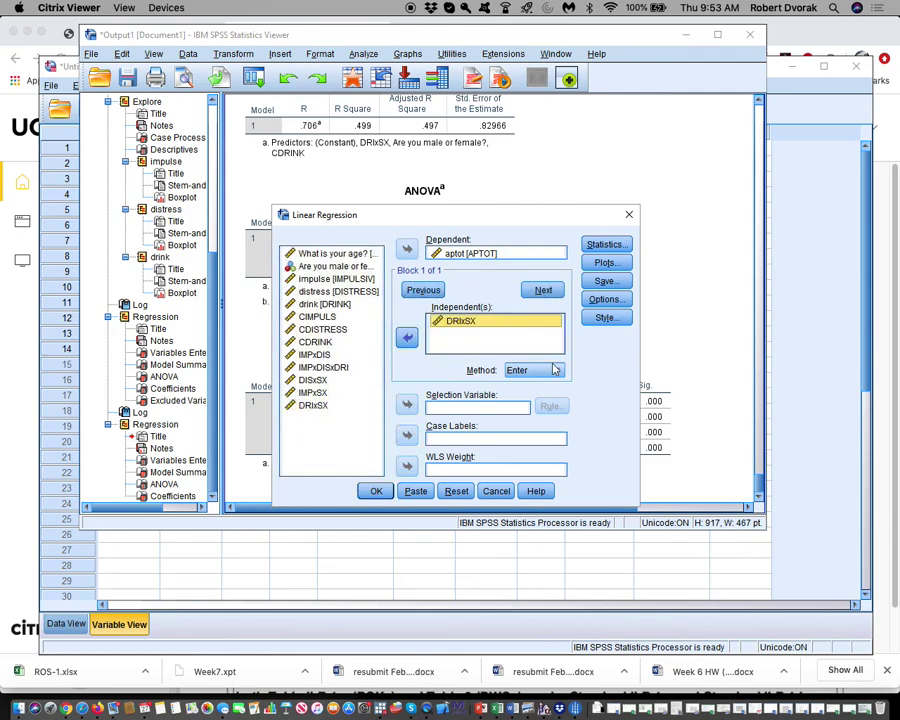
# - Request R squared change and the covariance matrix in the regression statistics, and run the regression
pyautogui.click(607, 244)
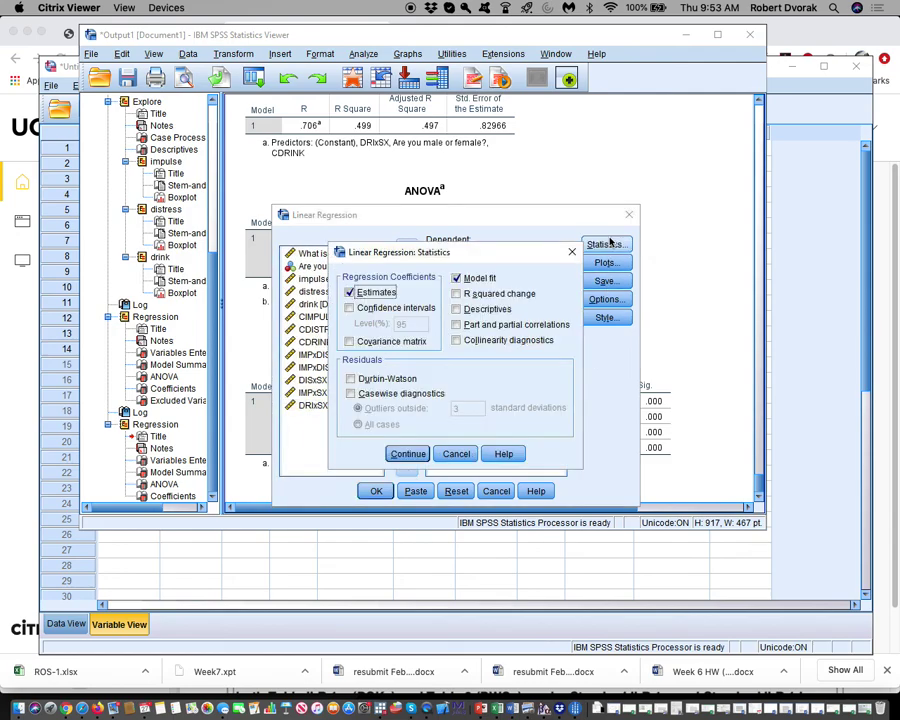
pyautogui.click(457, 294)
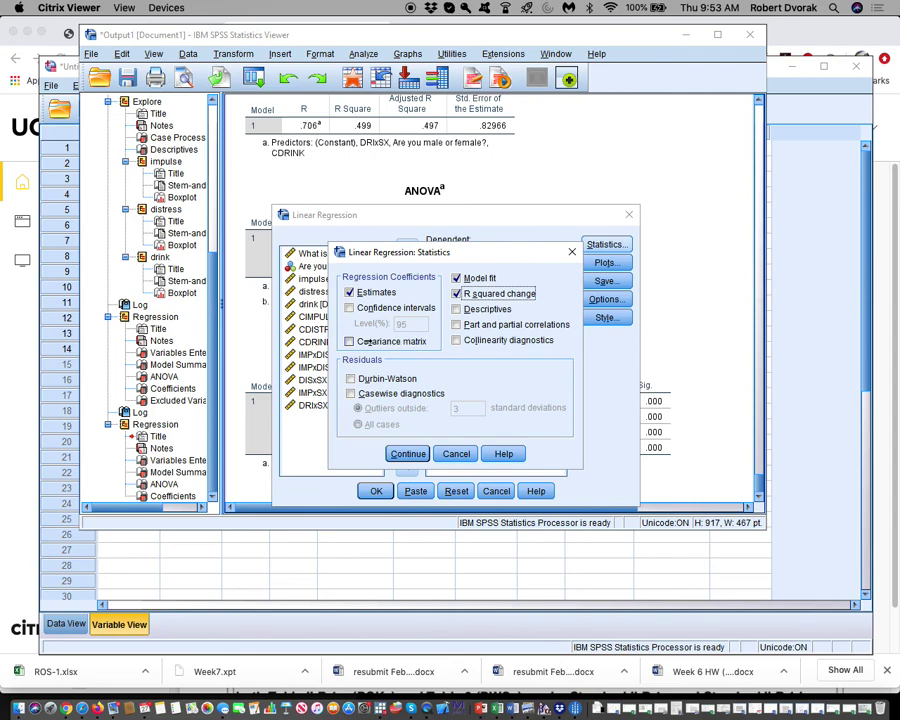
pyautogui.click(349, 342)
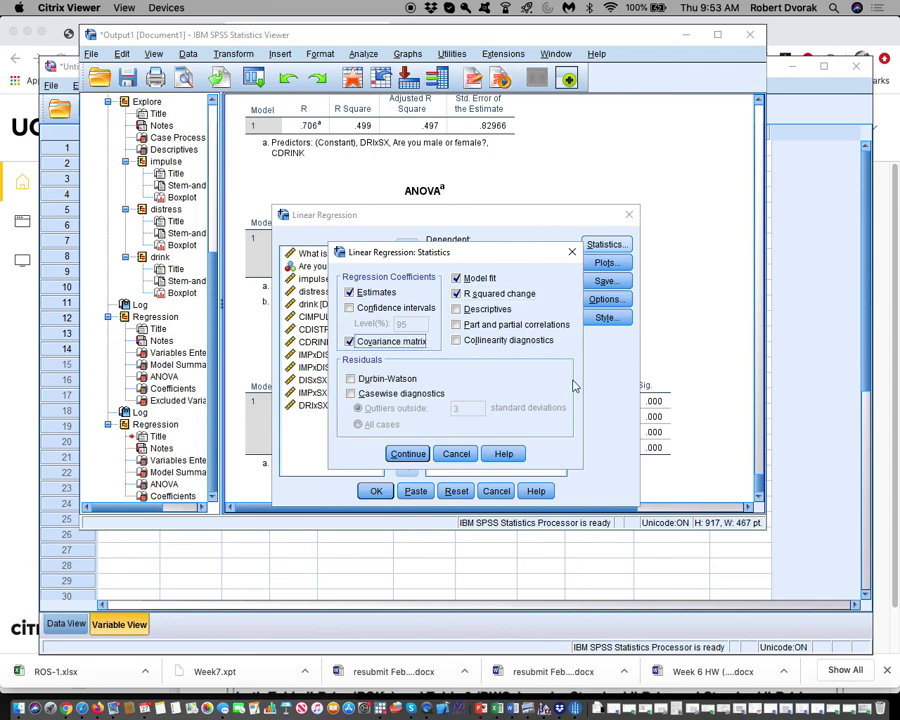
pyautogui.click(413, 460)
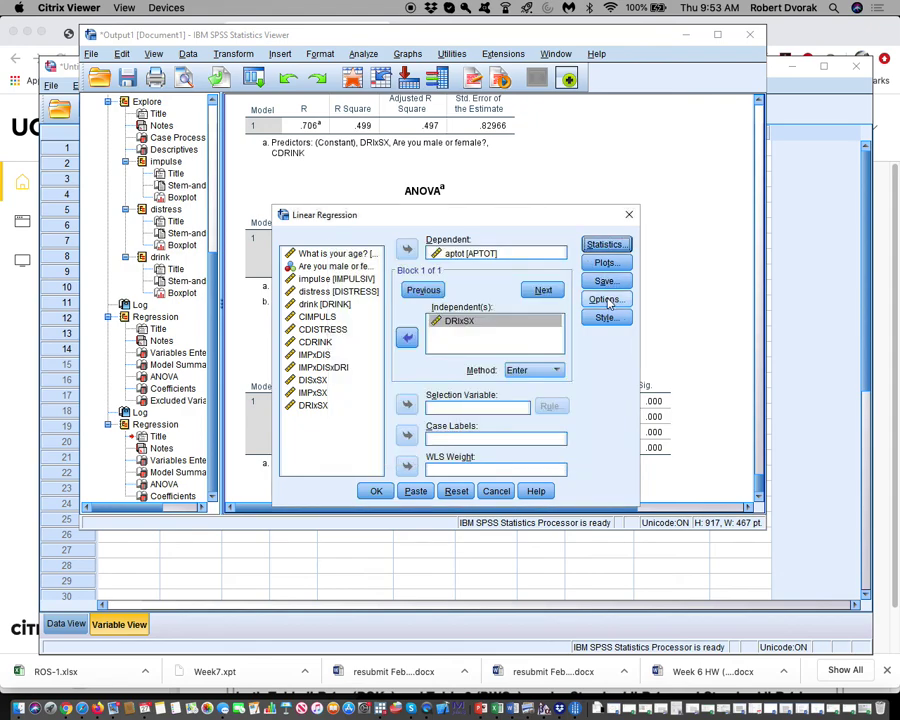
pyautogui.click(376, 491)
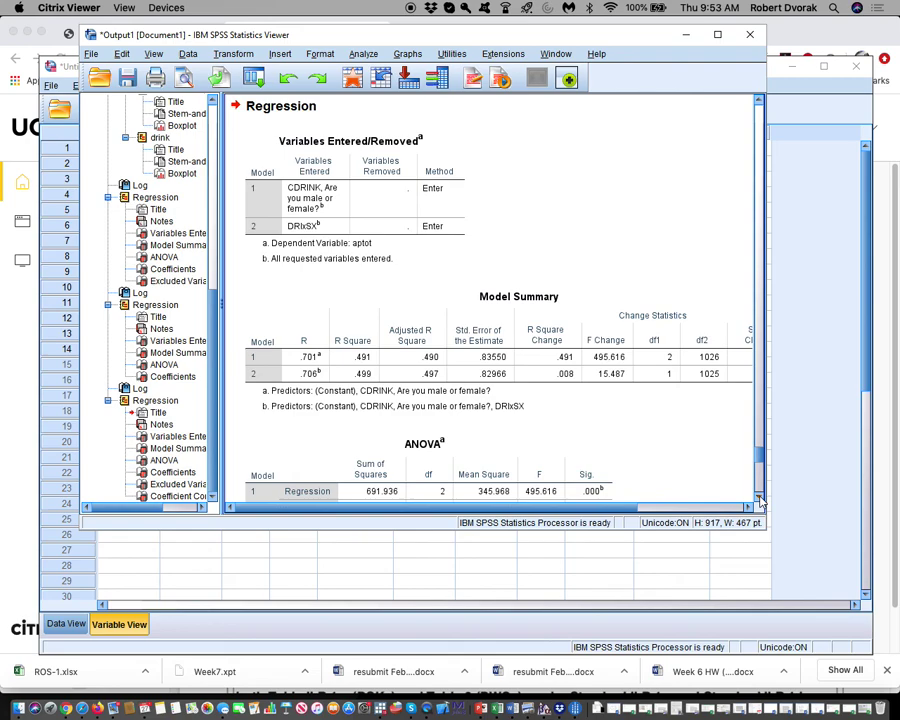
# - Examine the model summary, ANOVA and coefficients tables, comparing the SEX, CDRINK and DRIxSX terms across both models
pyautogui.scroll(-5, 759, 500)
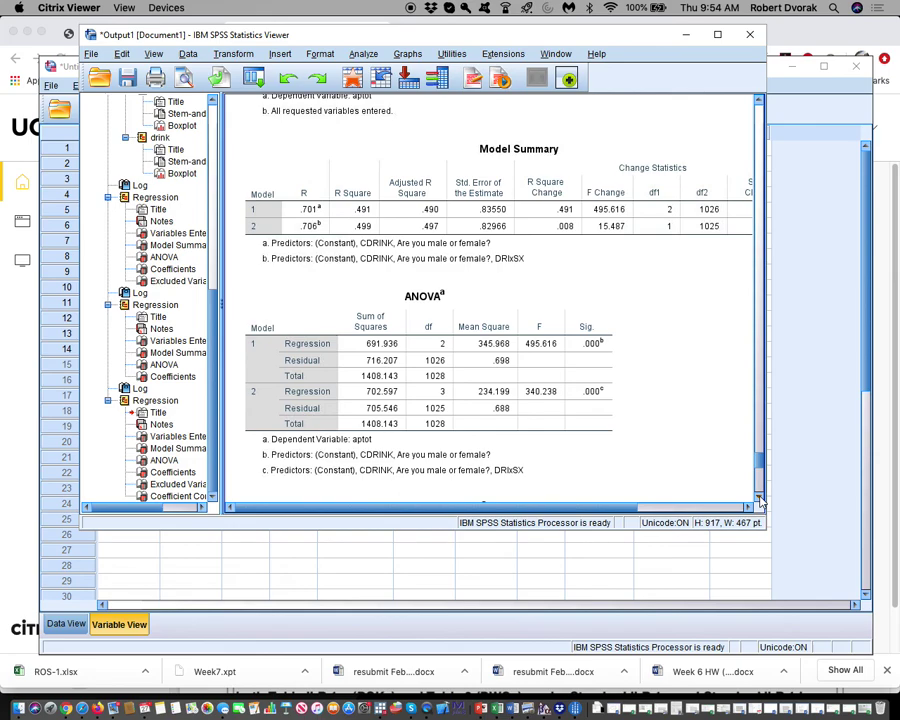
pyautogui.scroll(-6, 759, 500)
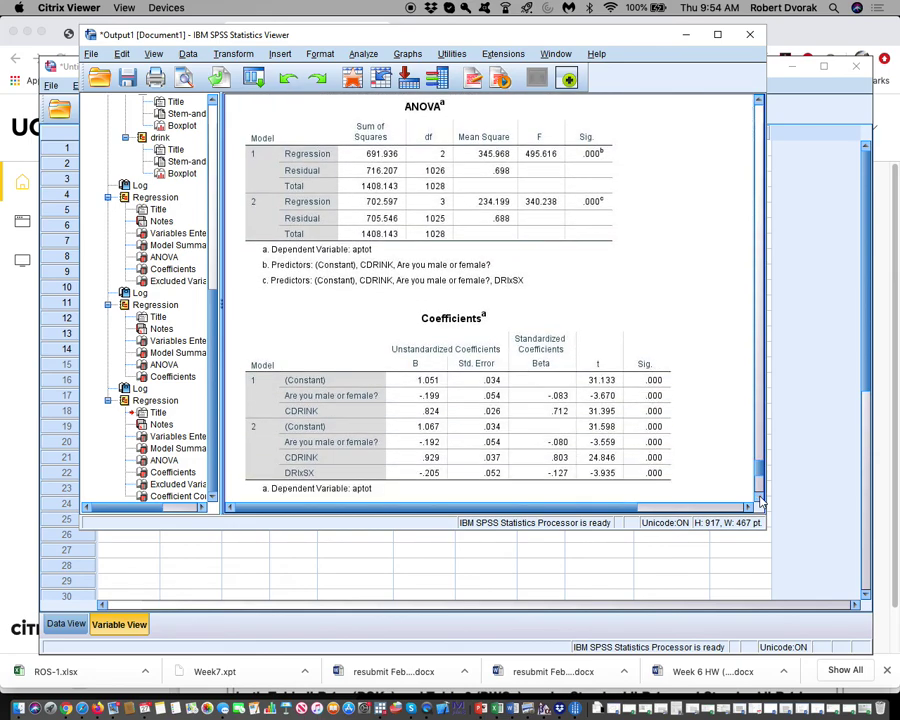
pyautogui.scroll(-1, 759, 500)
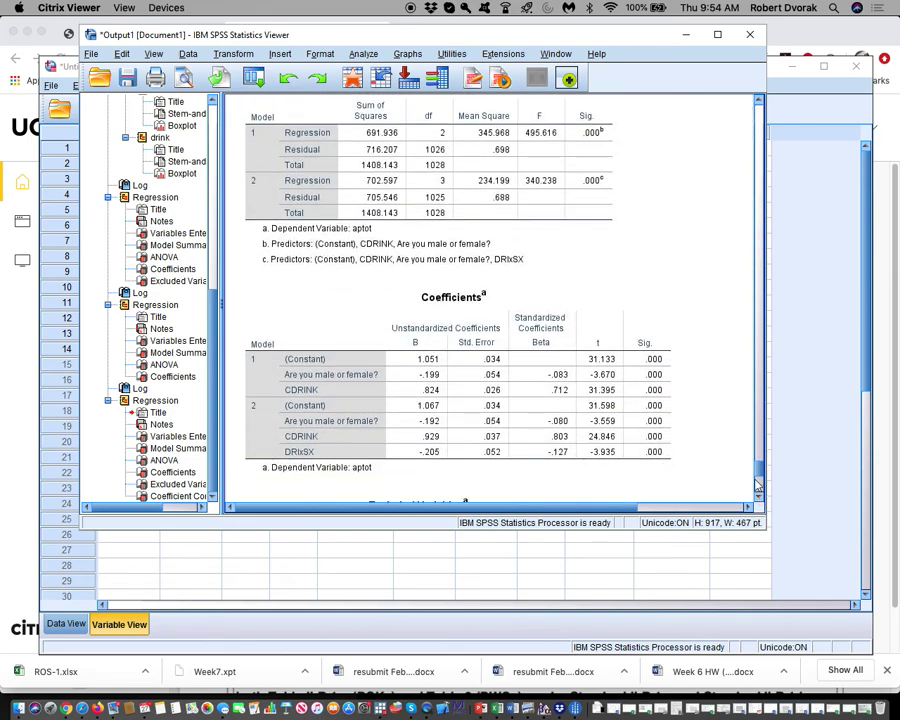
pyautogui.click(595, 374)
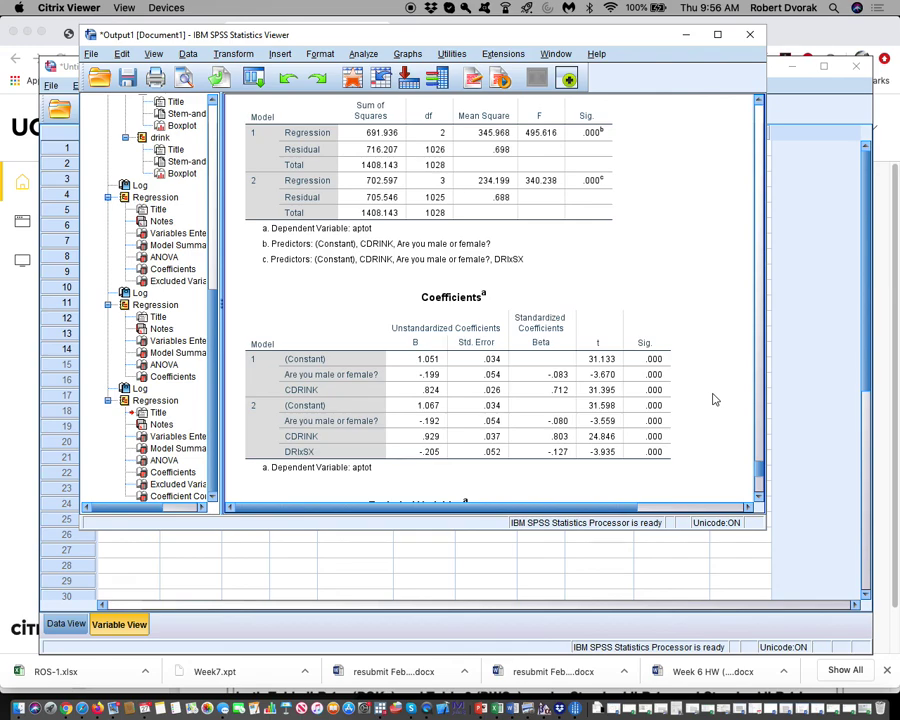
pyautogui.click(480, 437)
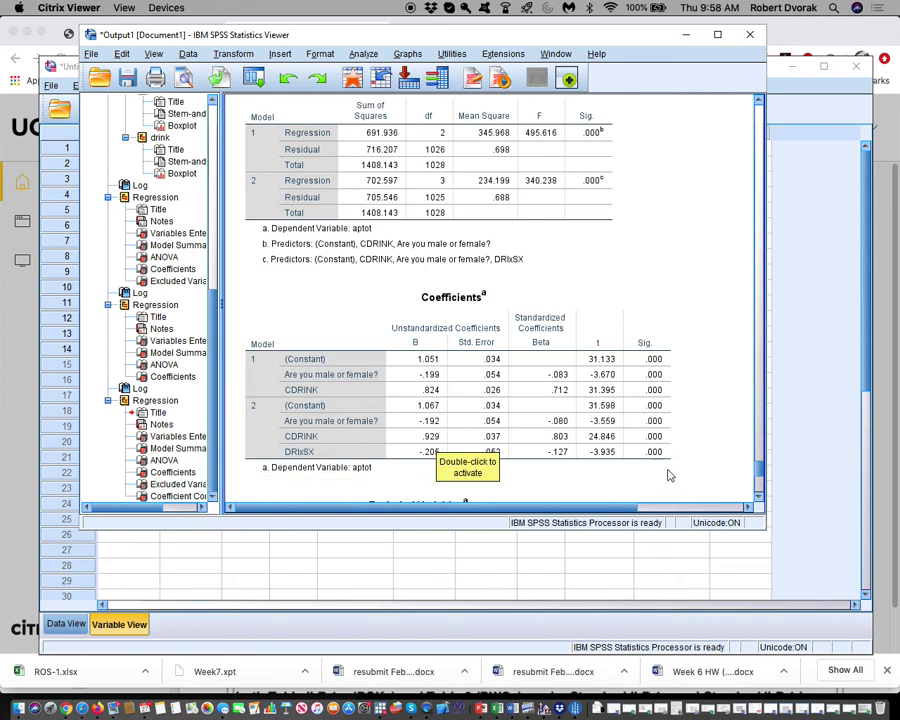
pyautogui.click(707, 455)
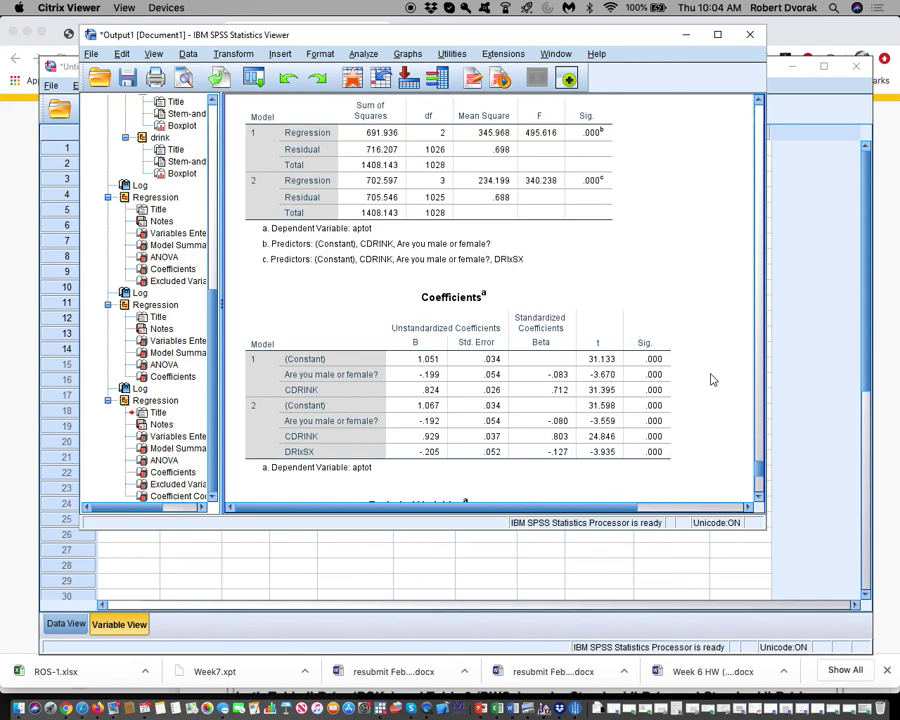
pyautogui.click(381, 305)
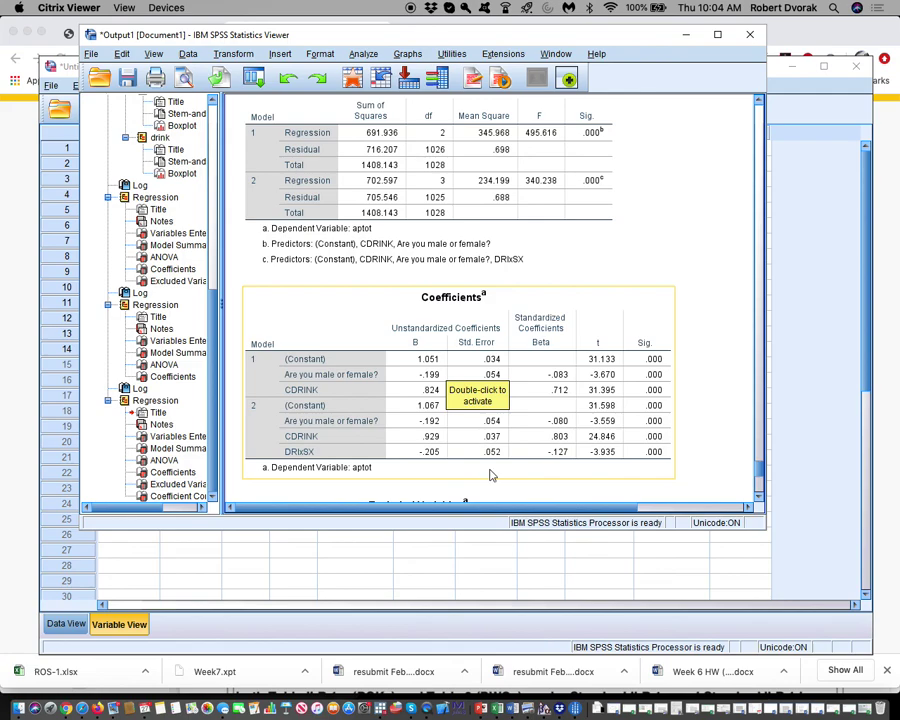
pyautogui.click(490, 492)
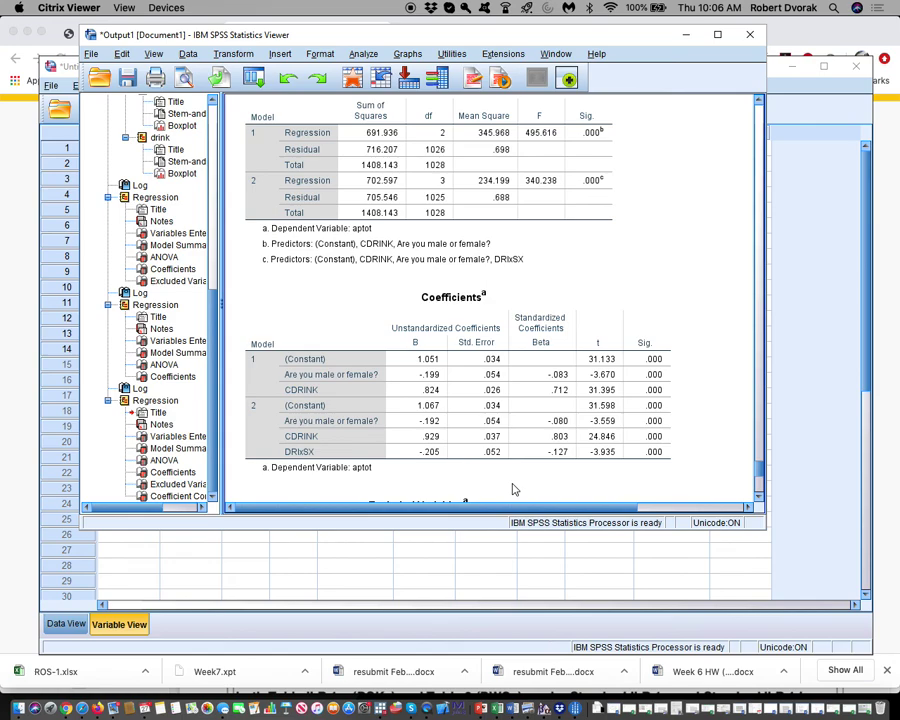
pyautogui.click(490, 350)
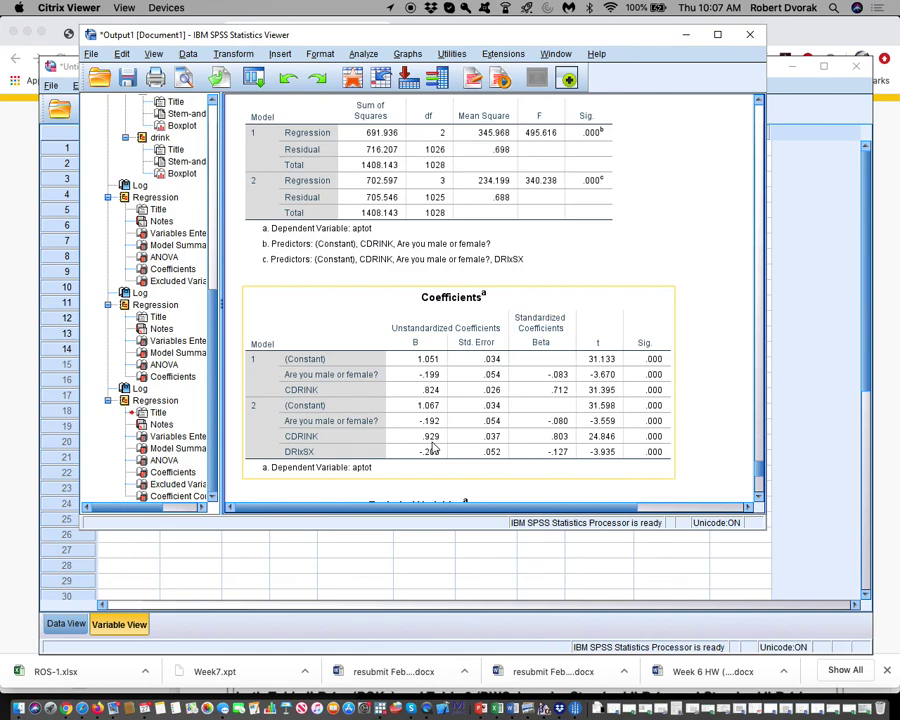
pyautogui.click(680, 437)
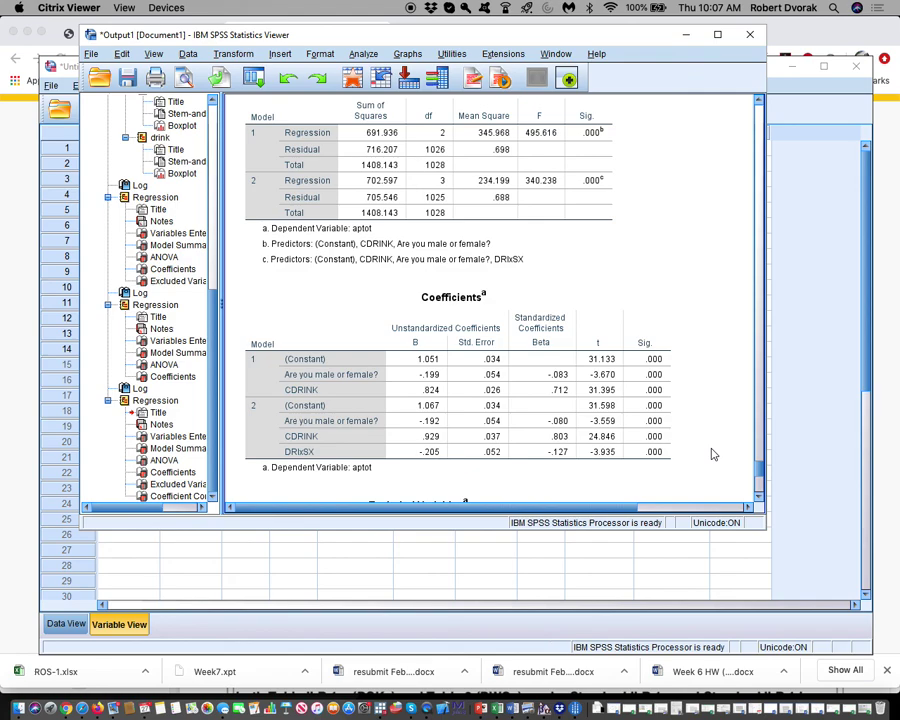
pyautogui.click(662, 455)
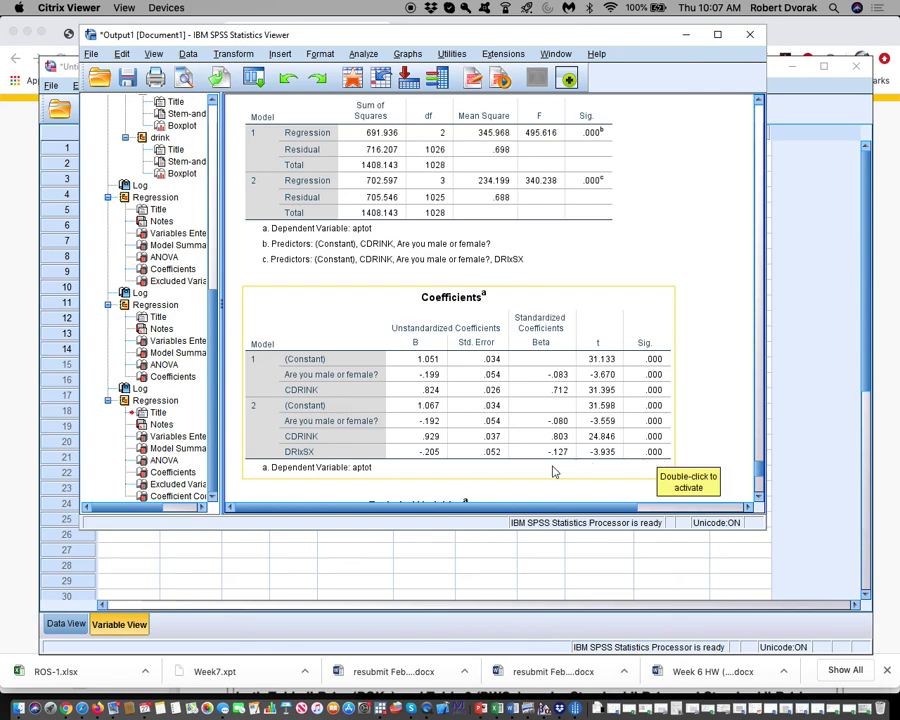
pyautogui.click(740, 466)
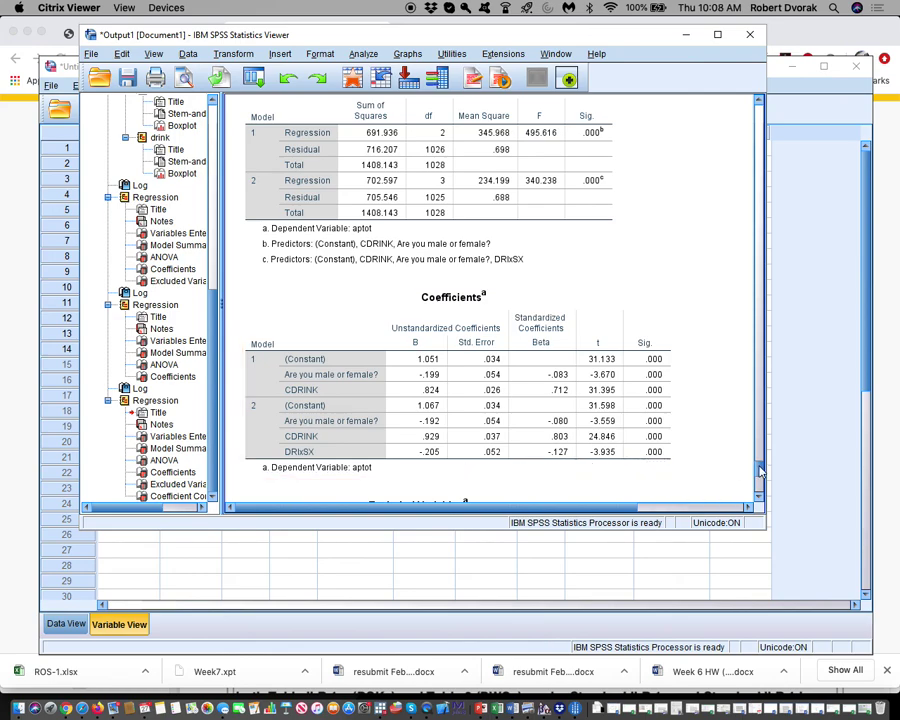
pyautogui.click(640, 455)
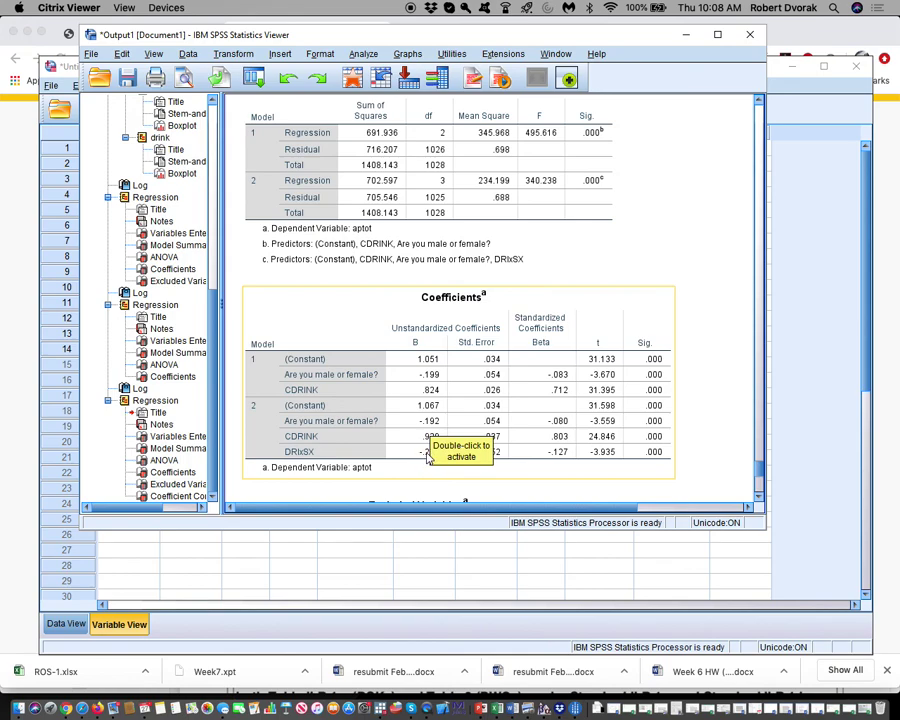
pyautogui.click(700, 460)
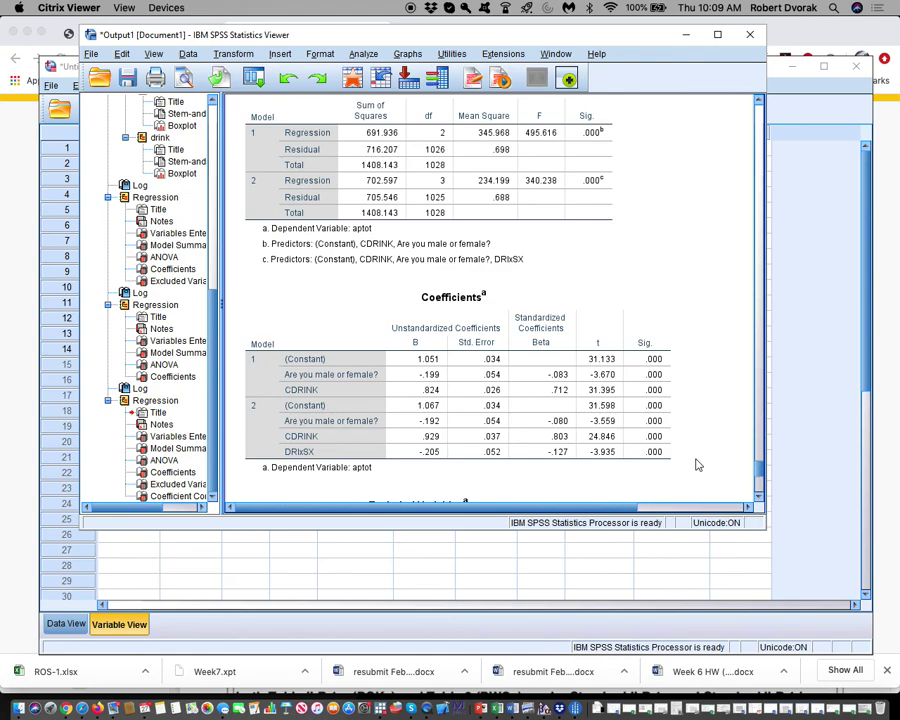
pyautogui.click(650, 450)
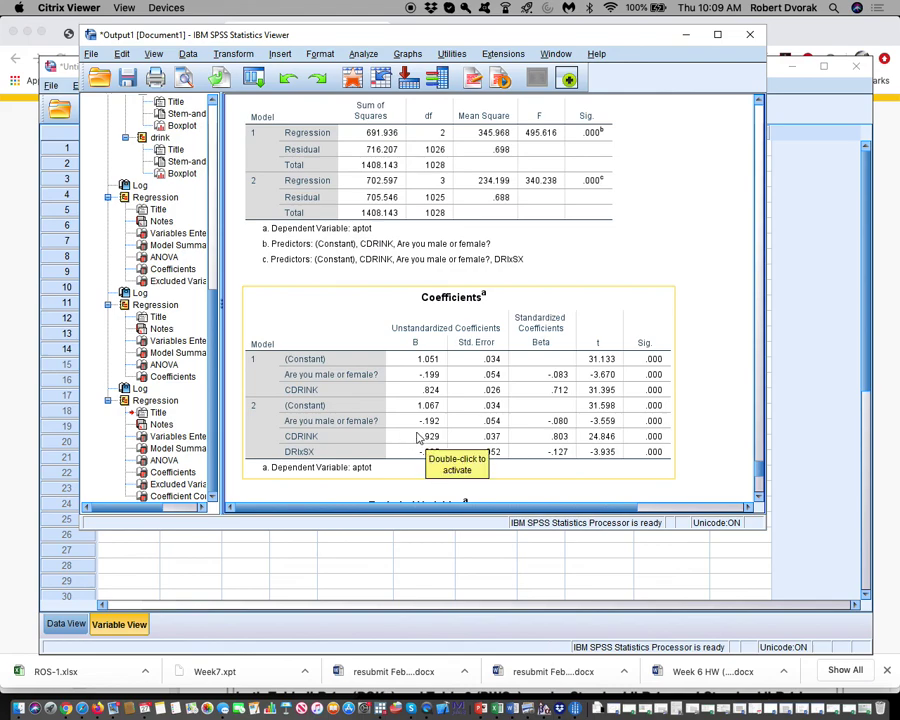
pyautogui.click(699, 439)
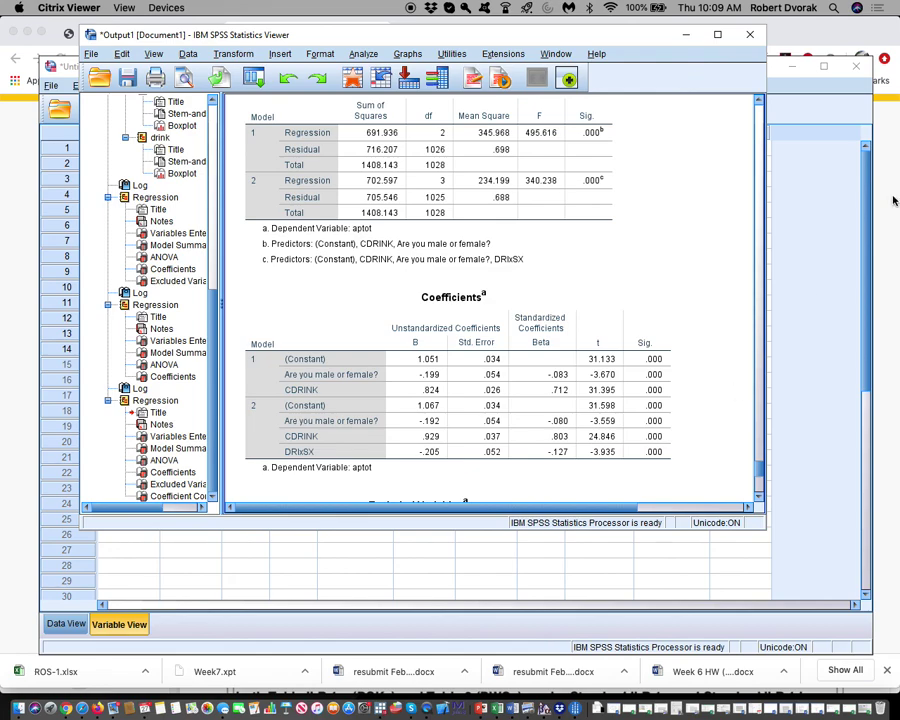
# - Start computing a new variable with RSEX as the target name and clear the existing numeric expression
pyautogui.click(216, 57)
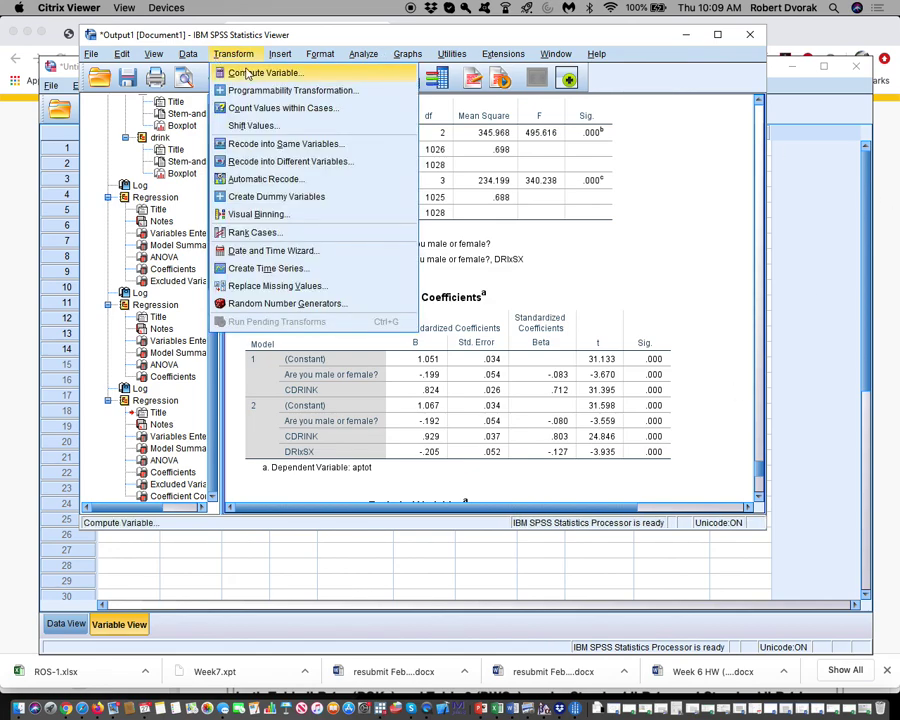
pyautogui.click(247, 74)
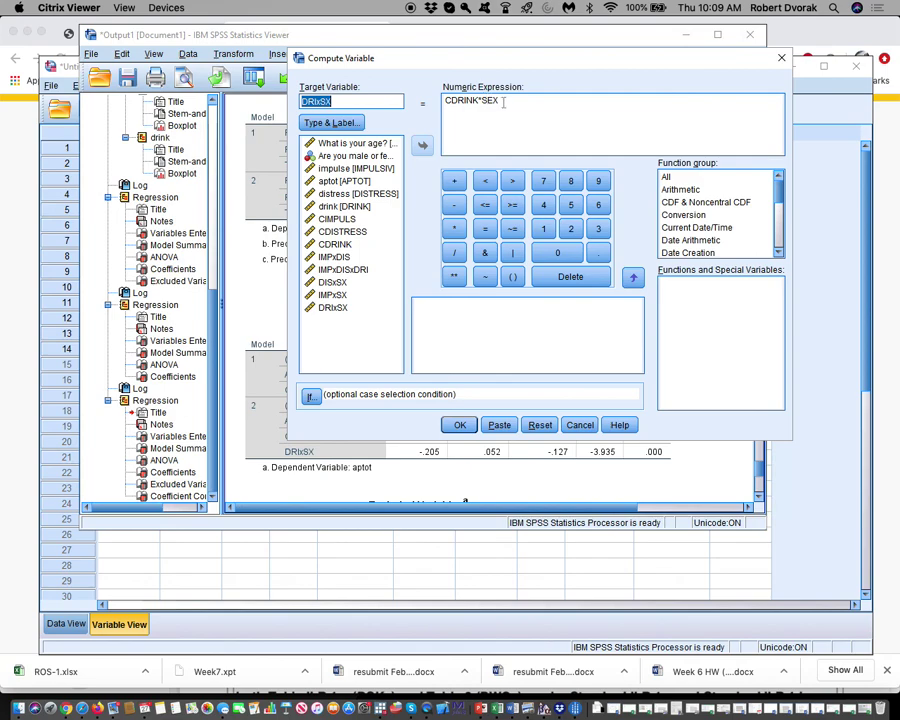
pyautogui.press('BackSpace')
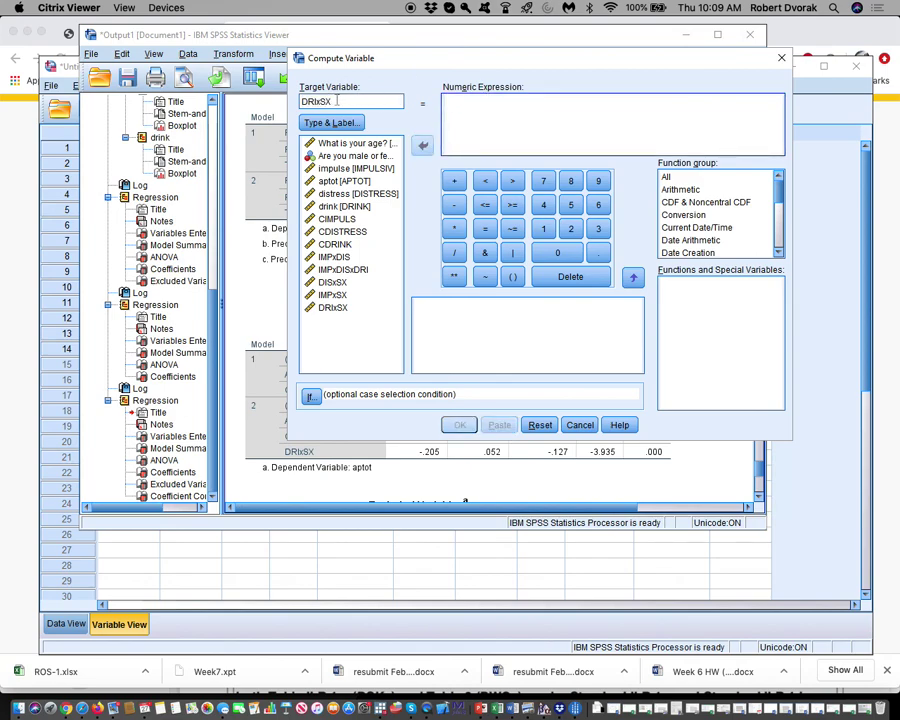
pyautogui.write('RSEX')
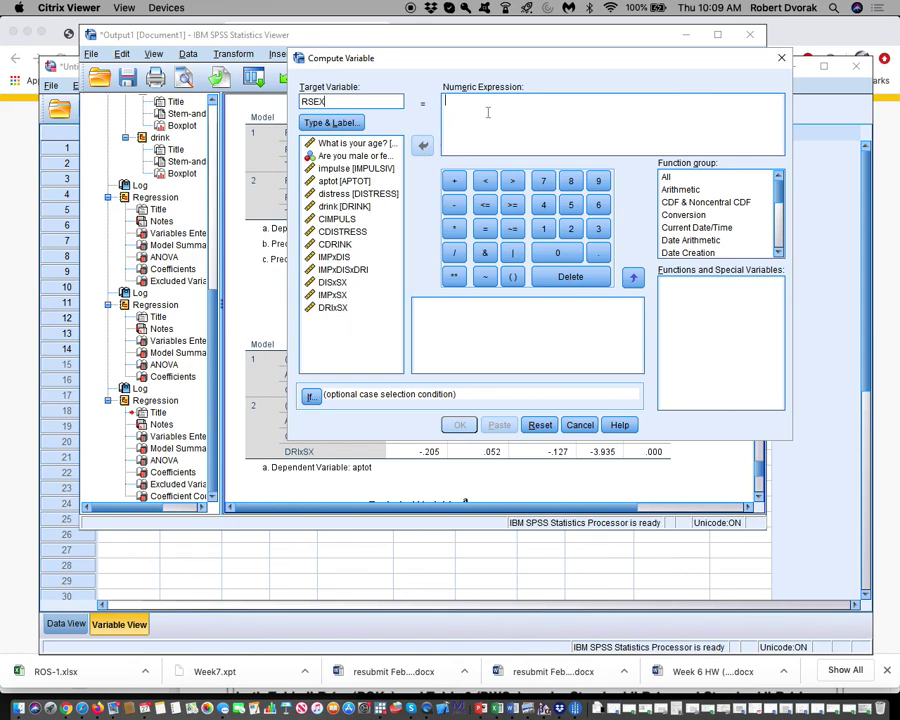
# - Try to compute RSEX with the numeric expression 0 if SEX==1 | 1 if SEX==0
pyautogui.write('0 if')
pyautogui.press('BackSpace')
pyautogui.press('BackSpace')
pyautogui.press('BackSpace')
pyautogui.press('BackSpace')
pyautogui.write('0')
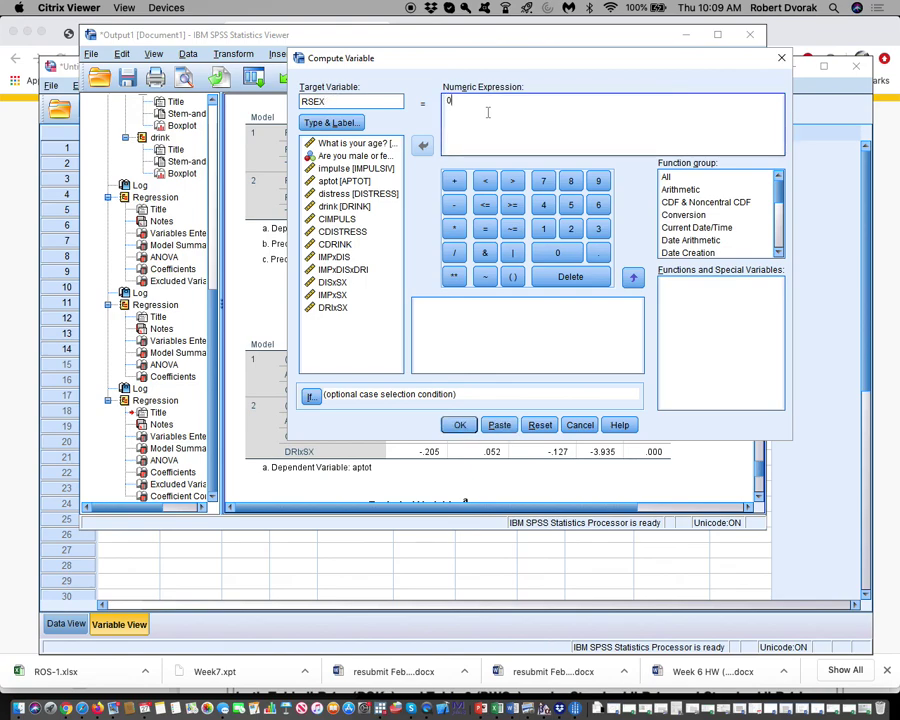
pyautogui.write(' if')
pyautogui.click(342, 156)
pyautogui.click(423, 145)
pyautogui.write('==')
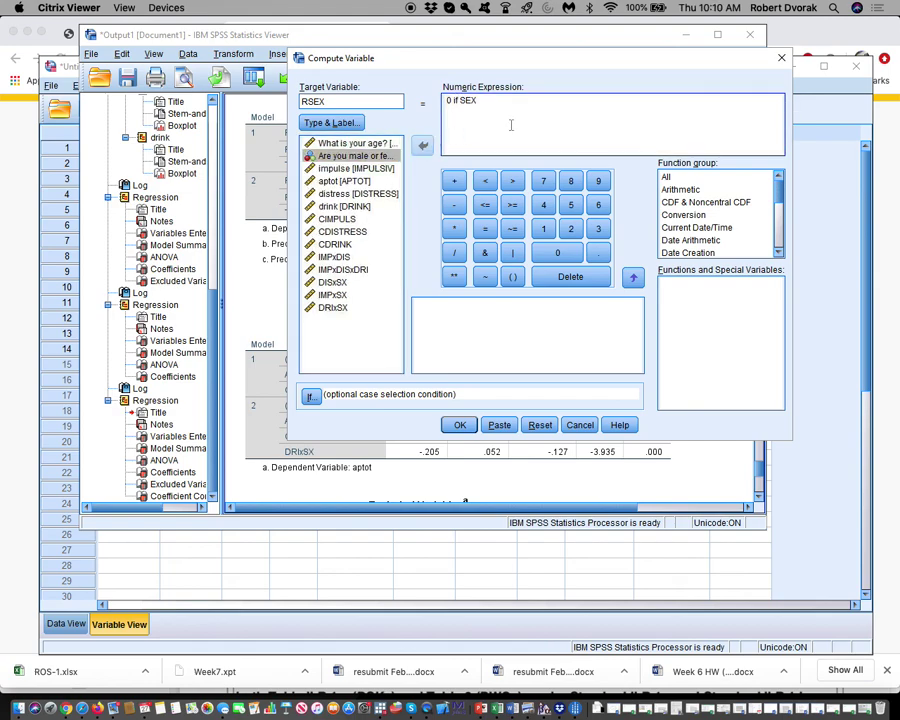
pyautogui.press('BackSpace')
pyautogui.write('=1')
pyautogui.write(' OR')
pyautogui.press('BackSpace')
pyautogui.press('BackSpace')
pyautogui.press('BackSpace')
pyautogui.write('| 1 if SEX==0')
pyautogui.click(459, 425)
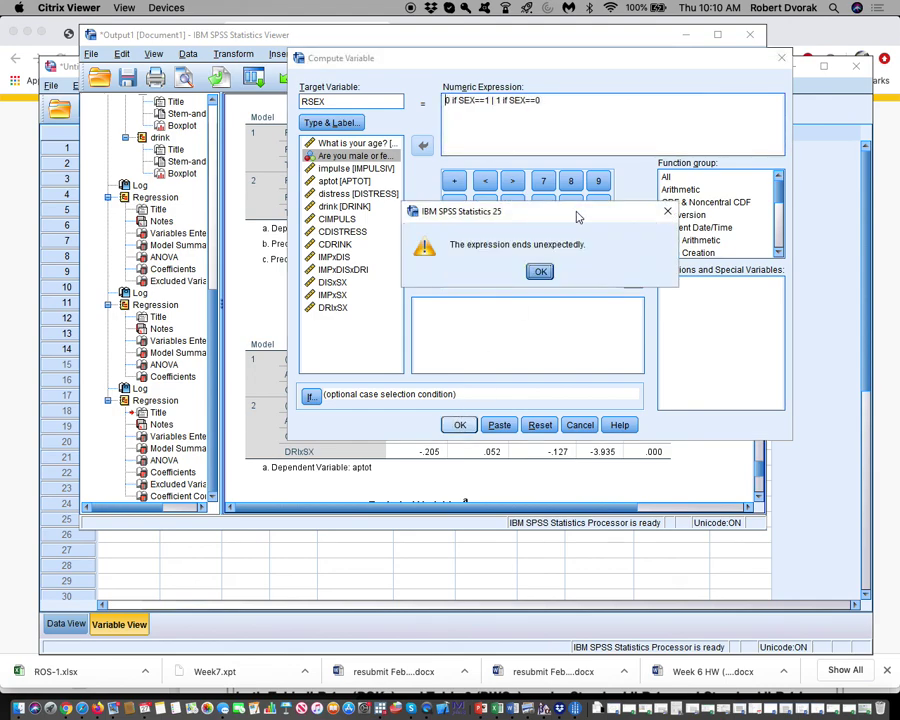
# - Try the RSEX computation with single equals signs, as 0 if SEX=1 | 1 if SEX=0, and abandon it
pyautogui.click(540, 271)
pyautogui.click(568, 112)
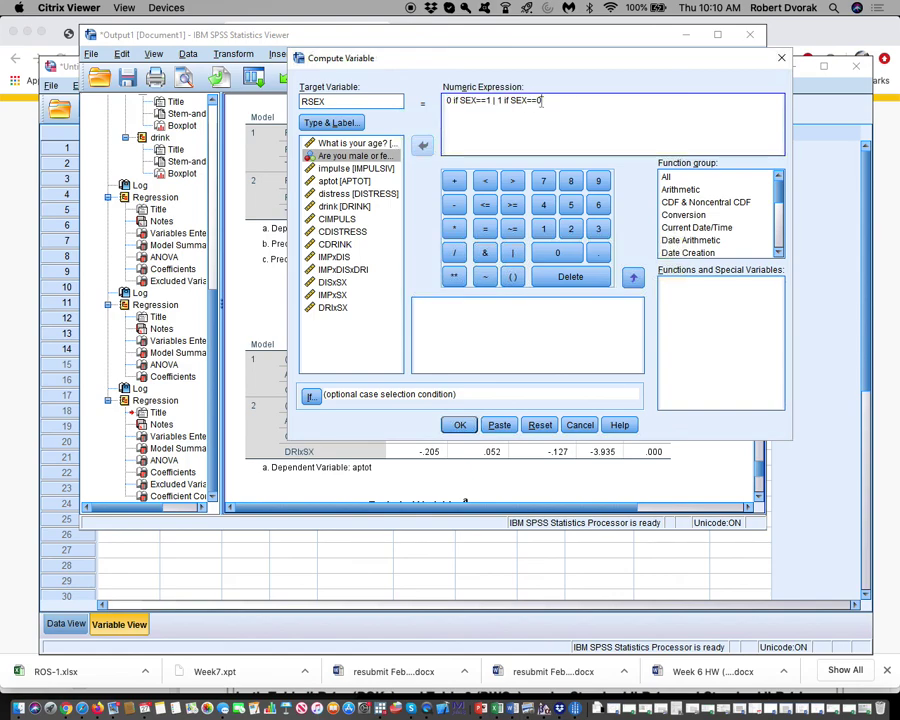
pyautogui.click(476, 100)
pyautogui.press('BackSpace')
pyautogui.click(525, 100)
pyautogui.press('BackSpace')
pyautogui.press('Return')
pyautogui.press('BackSpace')
pyautogui.click(459, 425)
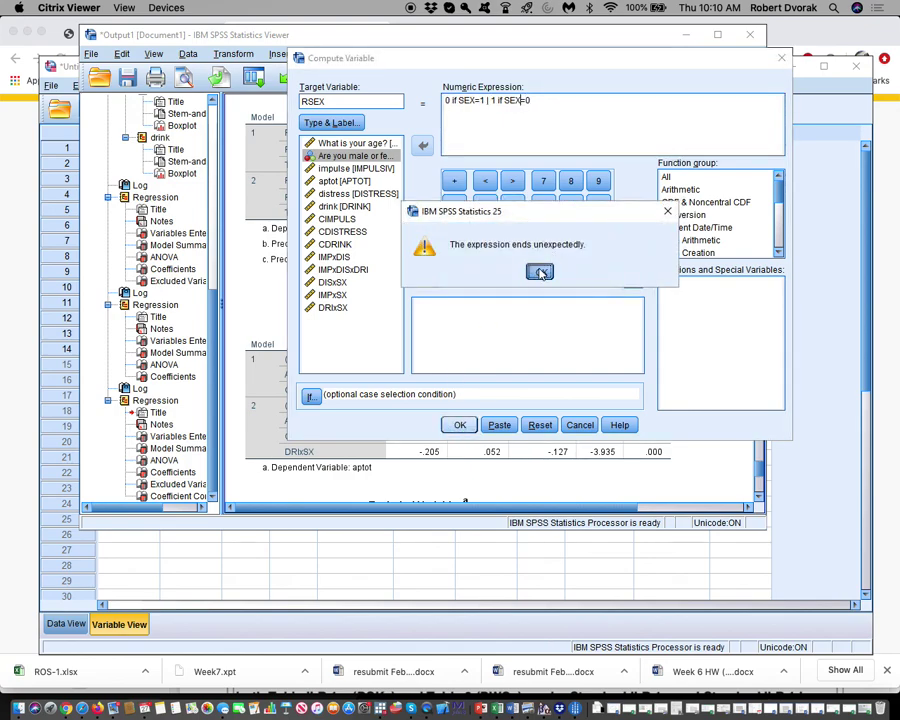
pyautogui.click(539, 271)
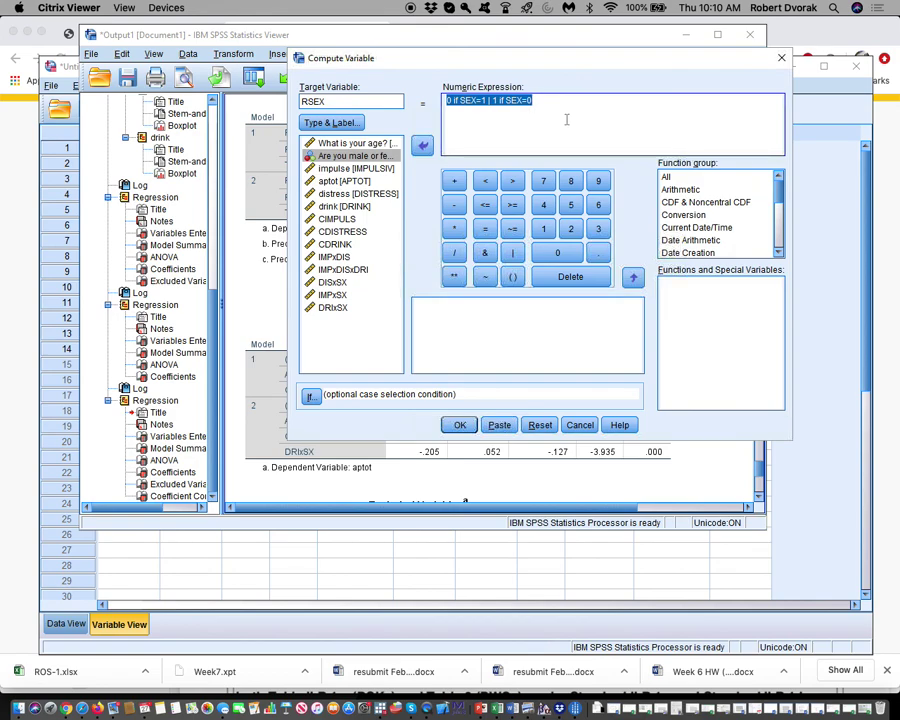
pyautogui.click(580, 425)
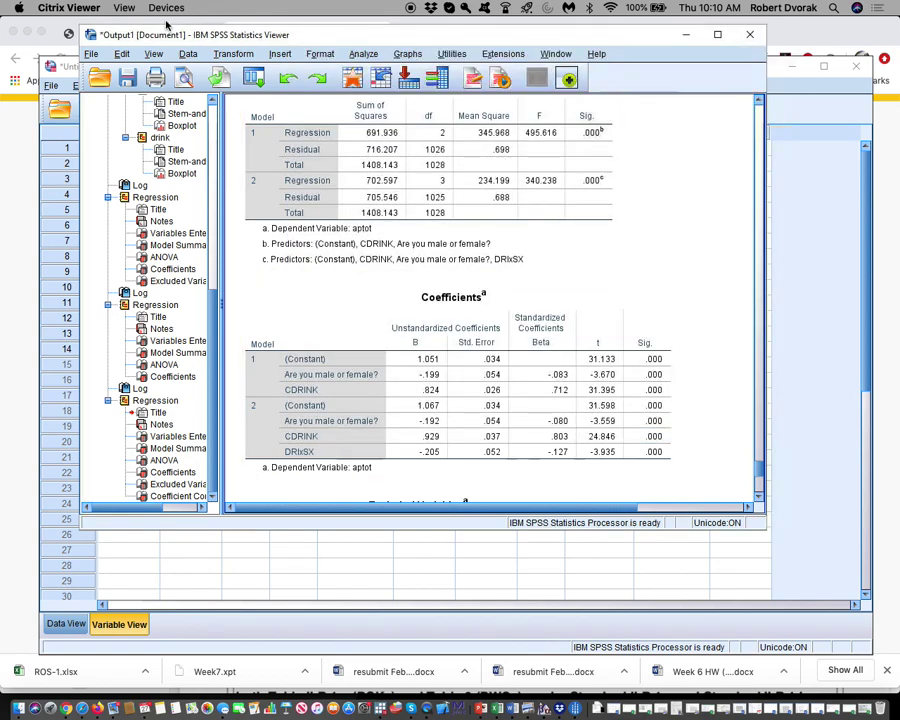
# - Set up a recode of SEX into a different variable and enter RSEX as the output name
pyautogui.click(232, 53)
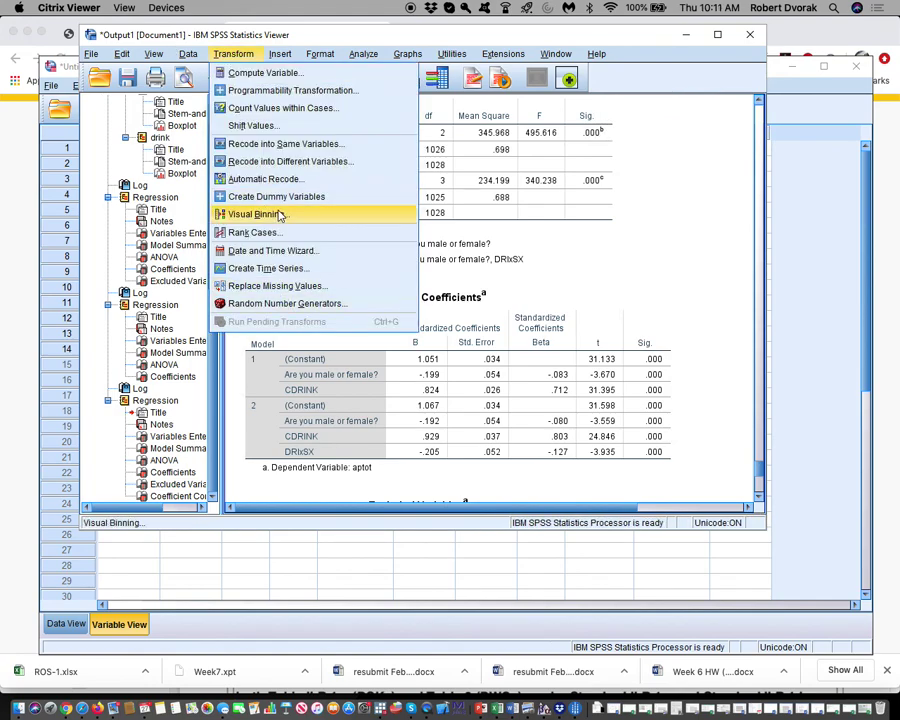
pyautogui.click(305, 162)
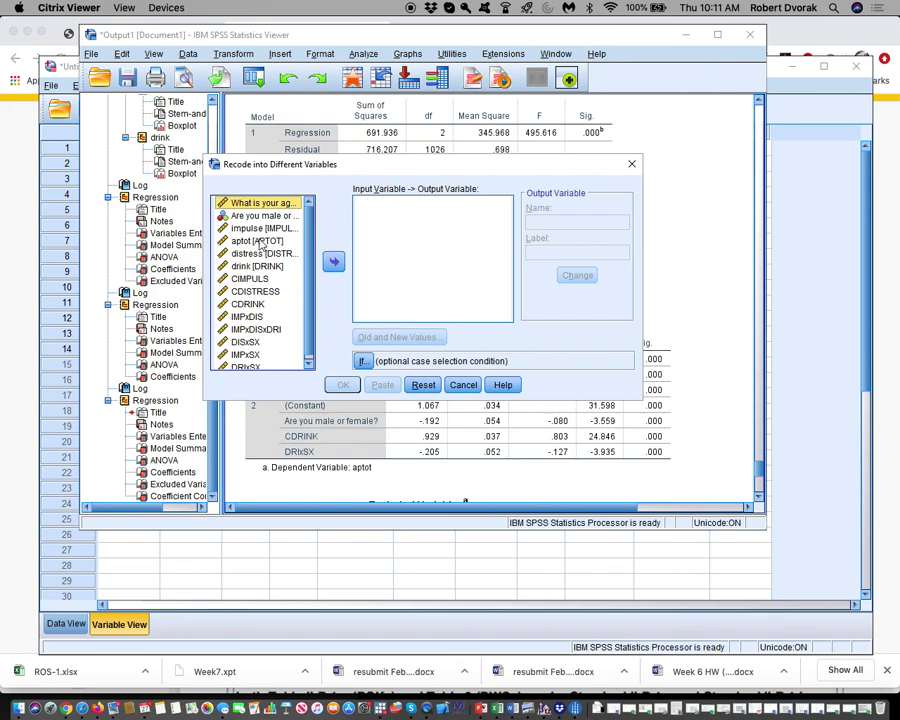
pyautogui.press('Down')
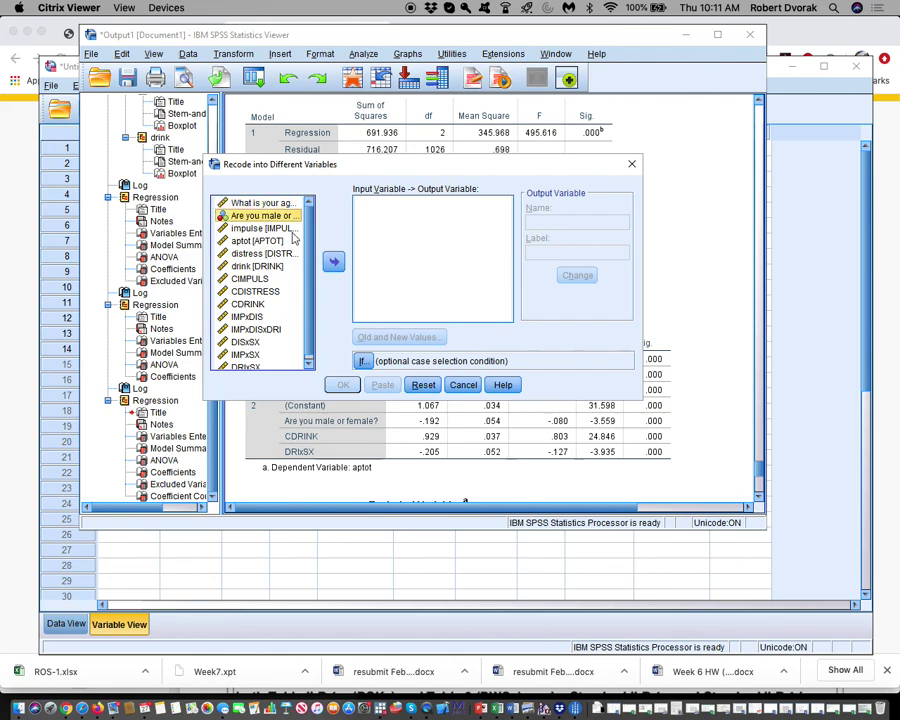
pyautogui.click(334, 262)
pyautogui.click(588, 222)
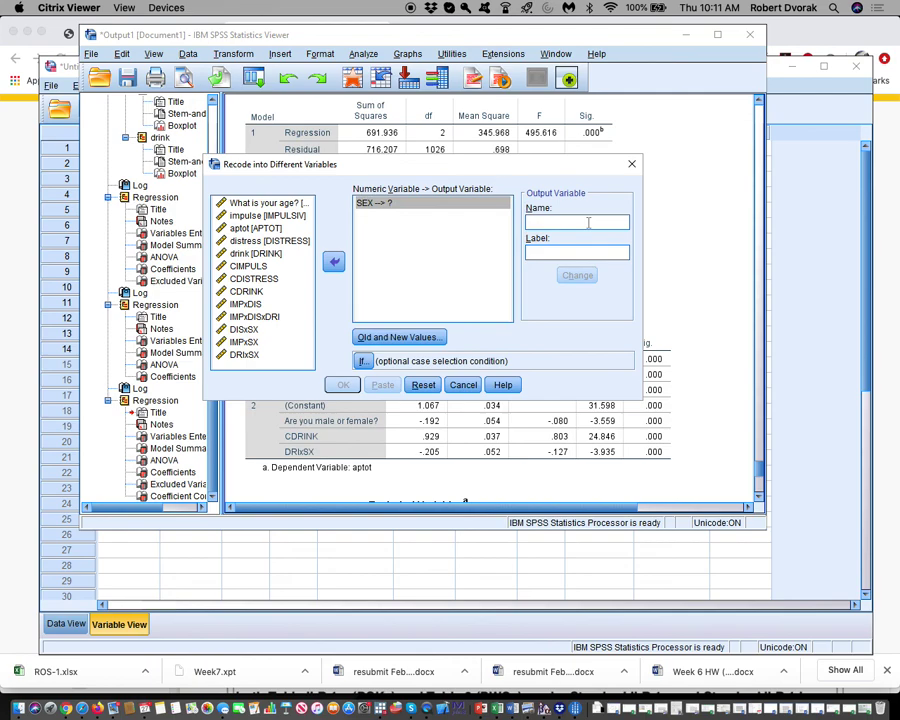
pyautogui.write('RSEX')
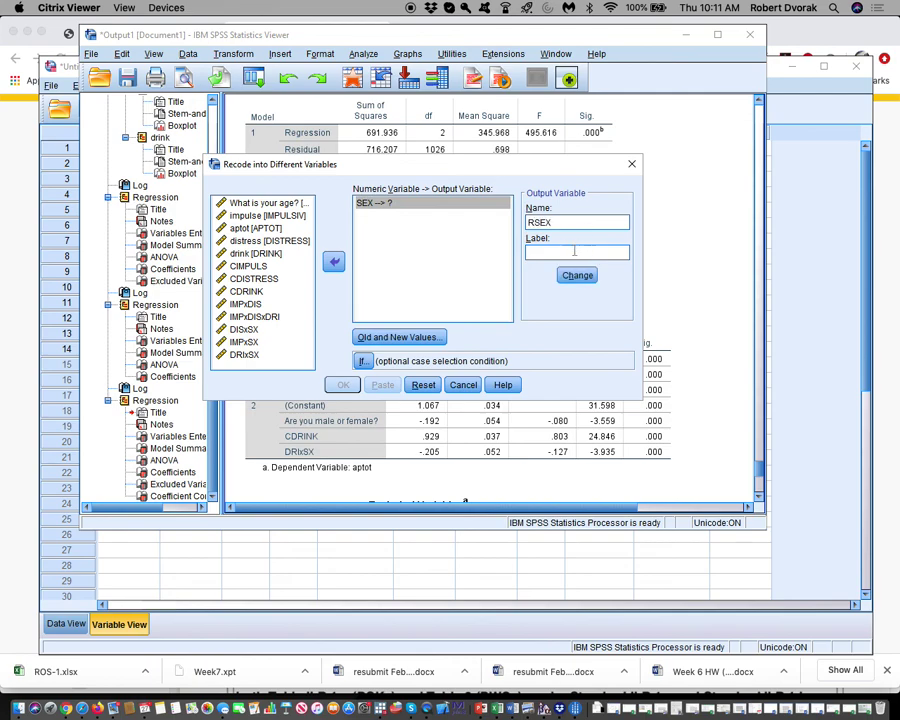
# - Define the recode's value mappings so that old value 0 becomes 1 and old value 1 becomes 0
pyautogui.click(436, 337)
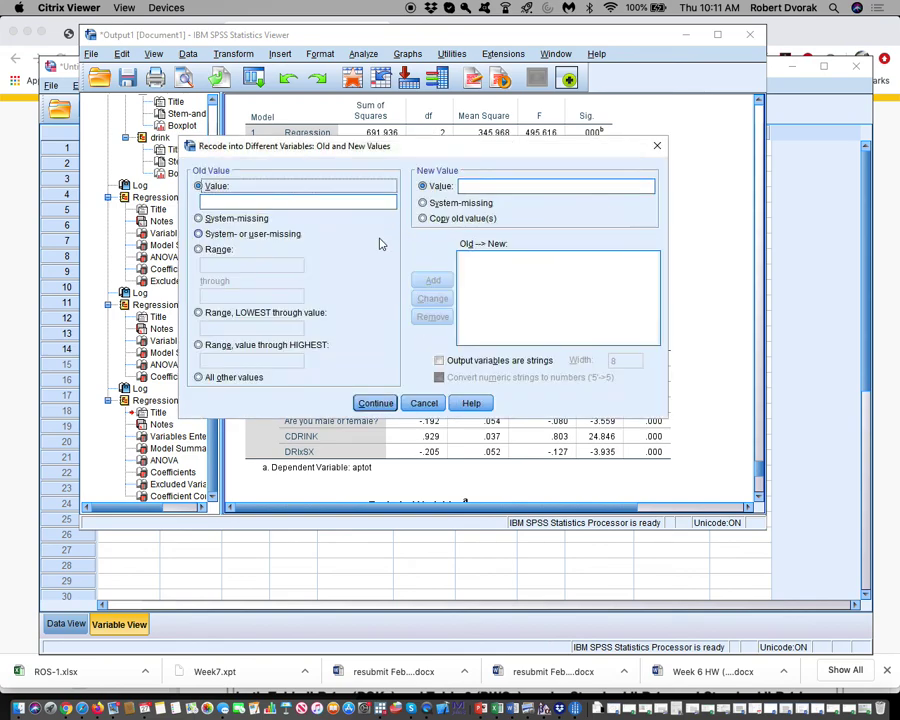
pyautogui.click(292, 200)
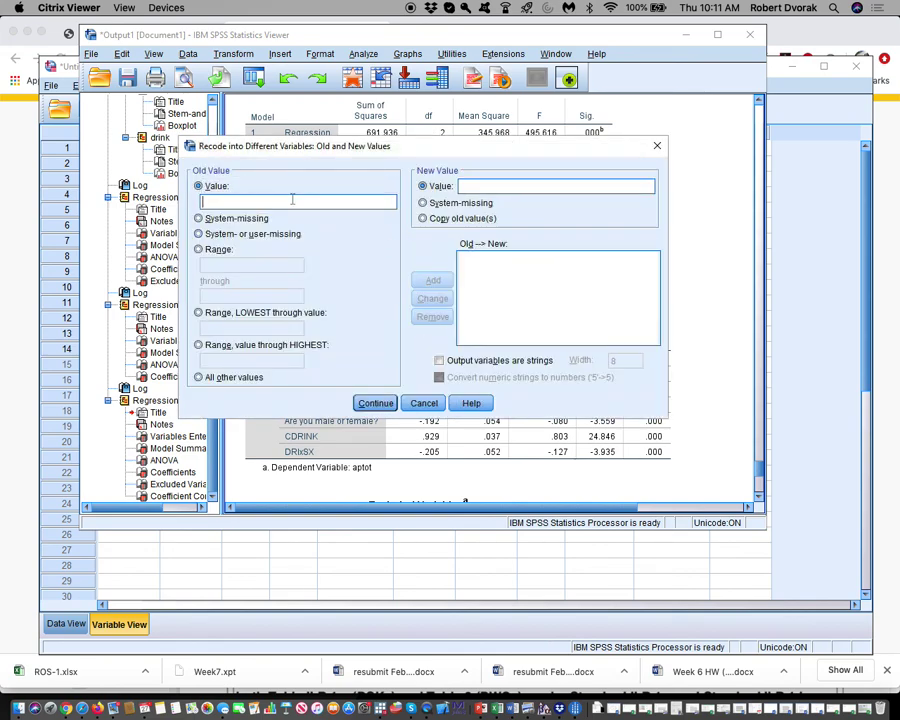
pyautogui.write('0')
pyautogui.click(470, 185)
pyautogui.write('1')
pyautogui.click(433, 280)
pyautogui.click(204, 201)
pyautogui.write('1')
pyautogui.click(483, 185)
pyautogui.write('0')
pyautogui.click(433, 281)
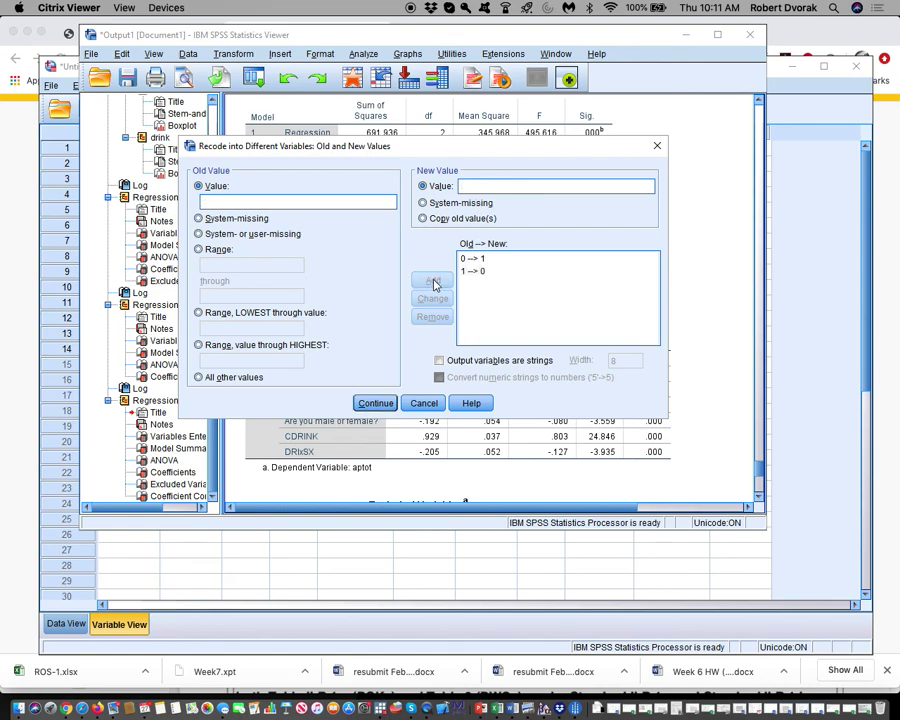
pyautogui.click(372, 404)
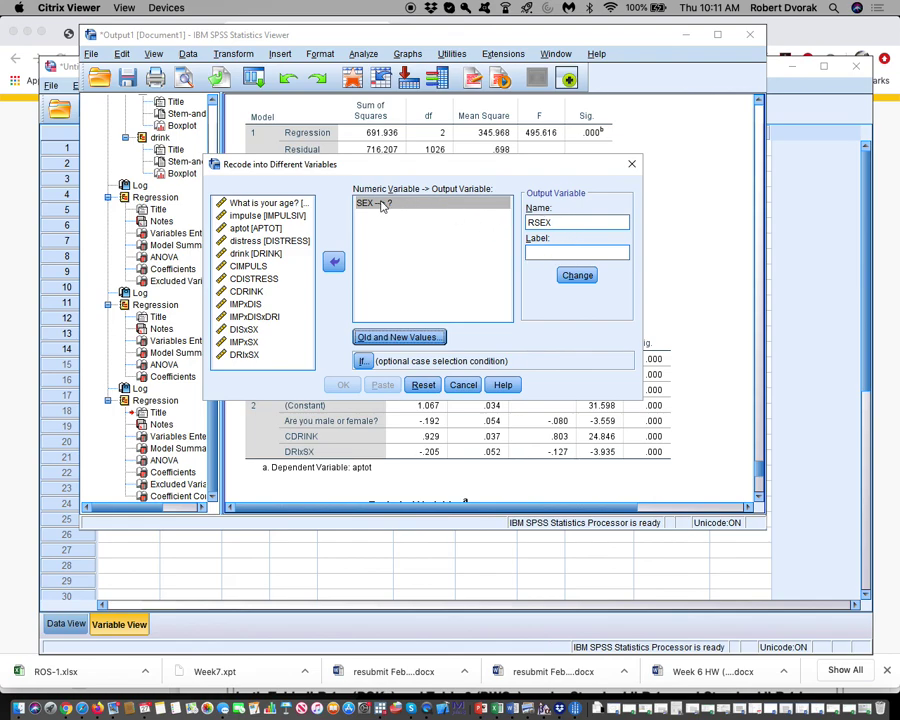
# - Assign RSEX as the output variable for SEX and run the recode without a case selection condition
pyautogui.click(576, 276)
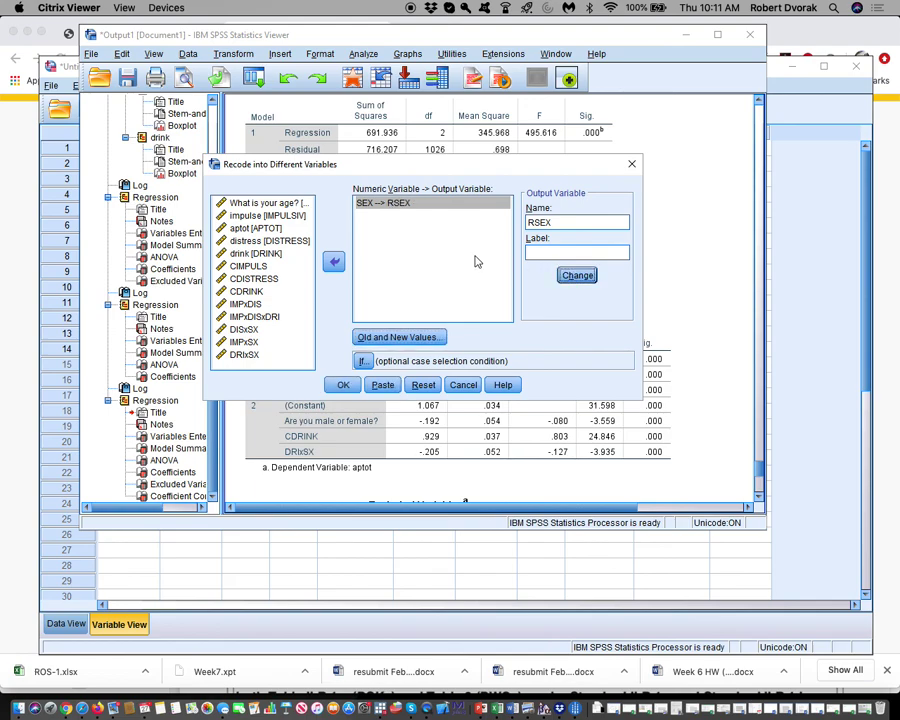
pyautogui.click(362, 361)
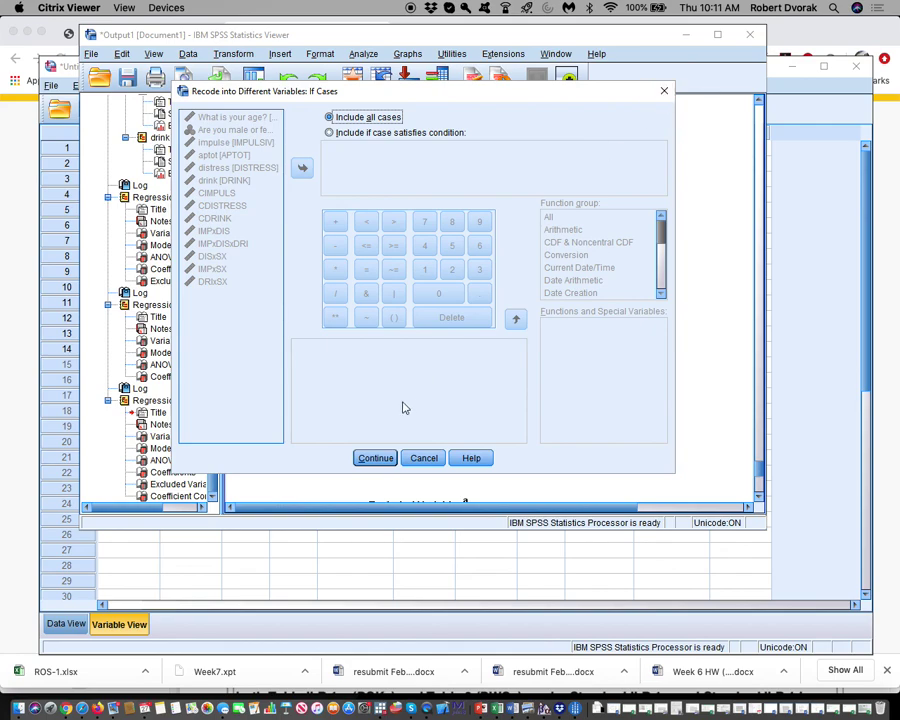
pyautogui.click(424, 458)
pyautogui.click(341, 387)
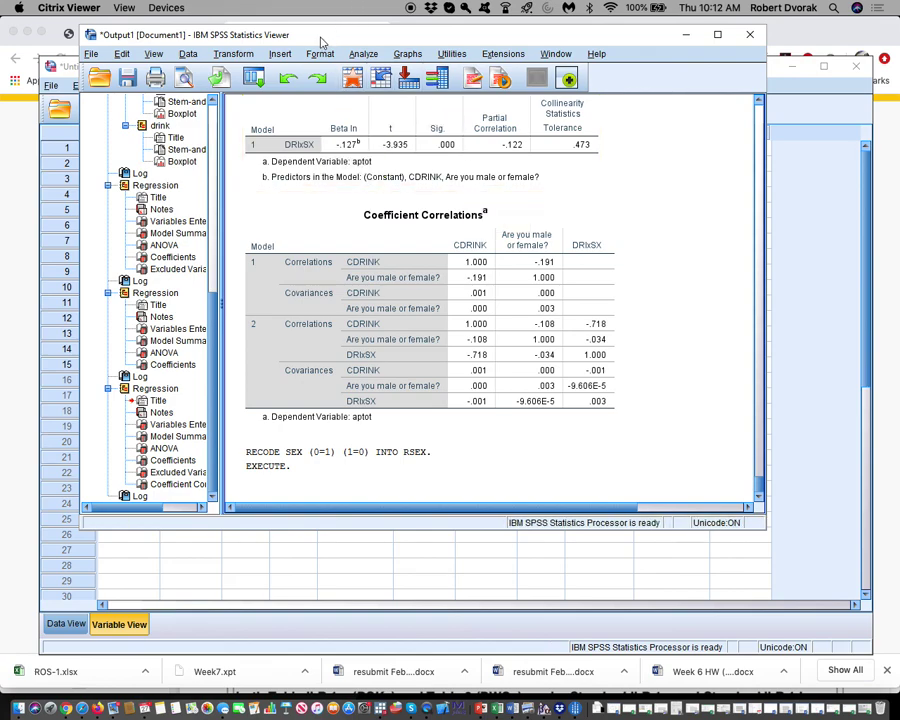
pyautogui.click(364, 54)
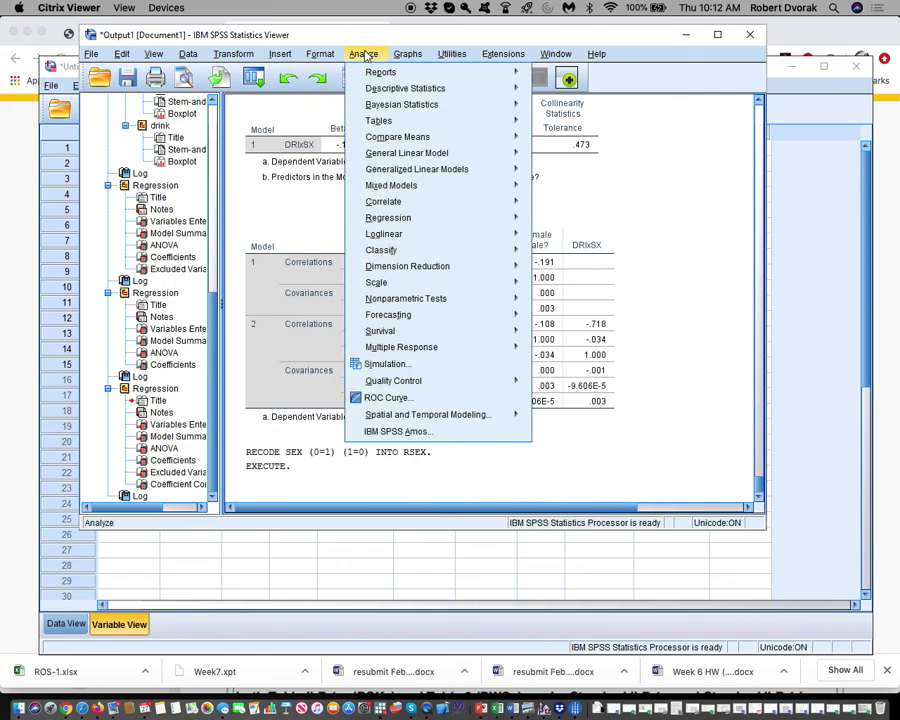
pyautogui.moveTo(393, 220)
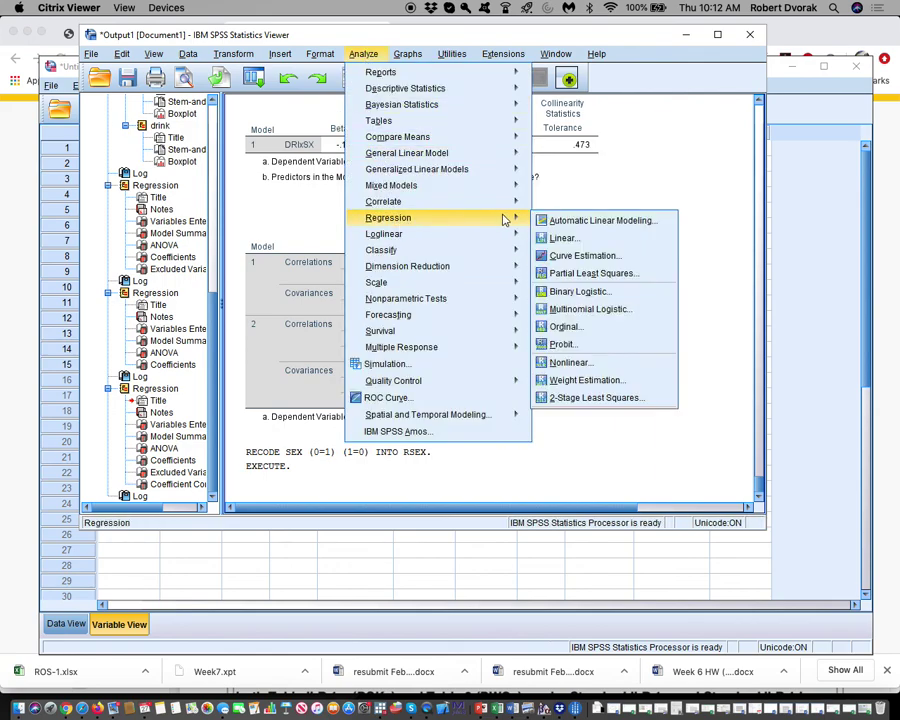
pyautogui.click(563, 238)
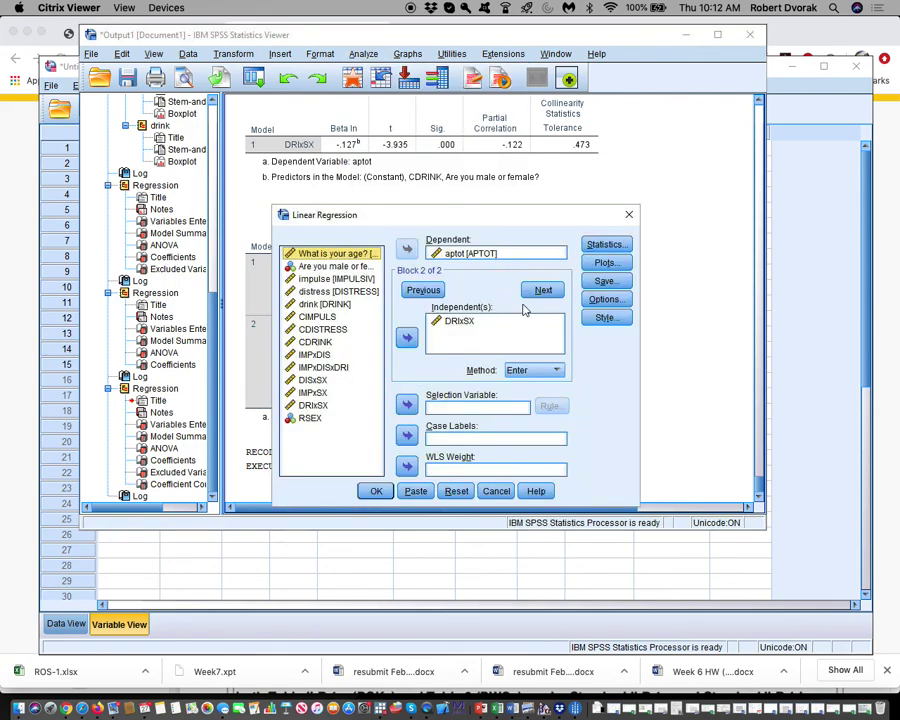
pyautogui.click(459, 322)
pyautogui.click(407, 337)
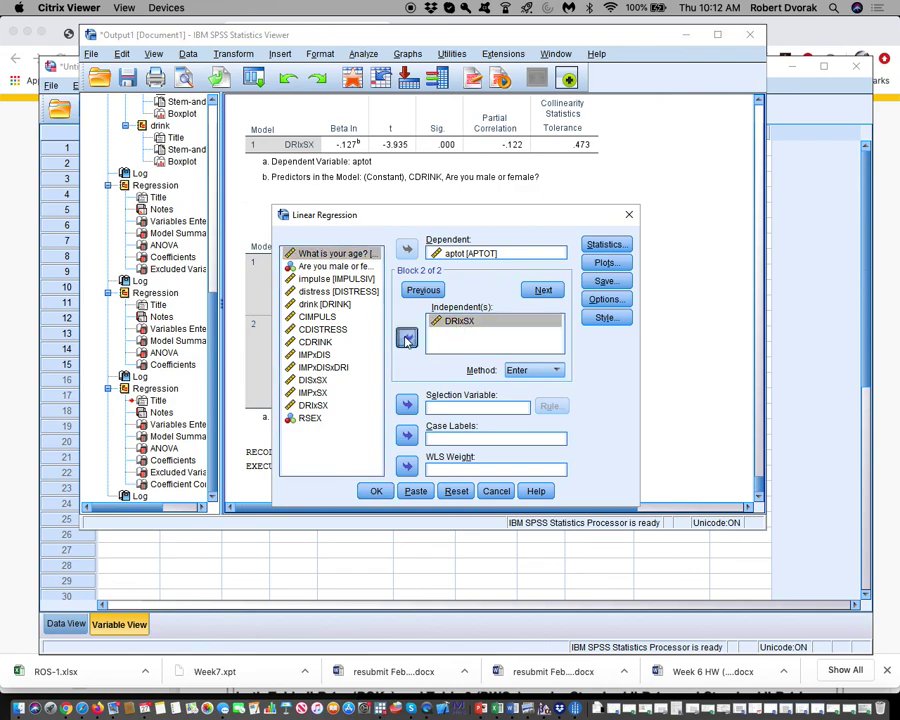
pyautogui.click(424, 291)
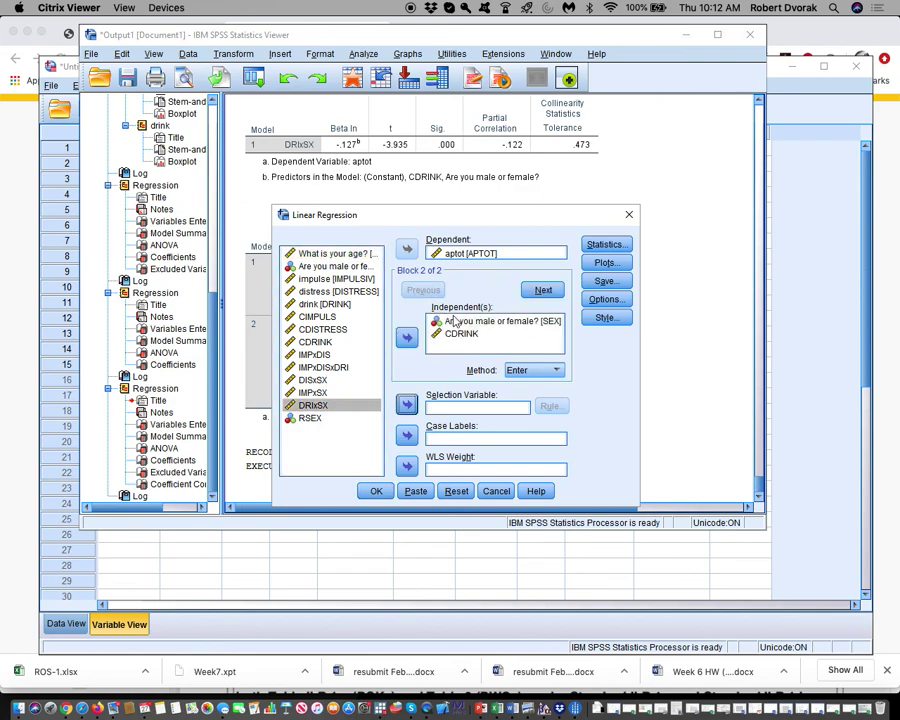
pyautogui.click(459, 322)
pyautogui.click(407, 337)
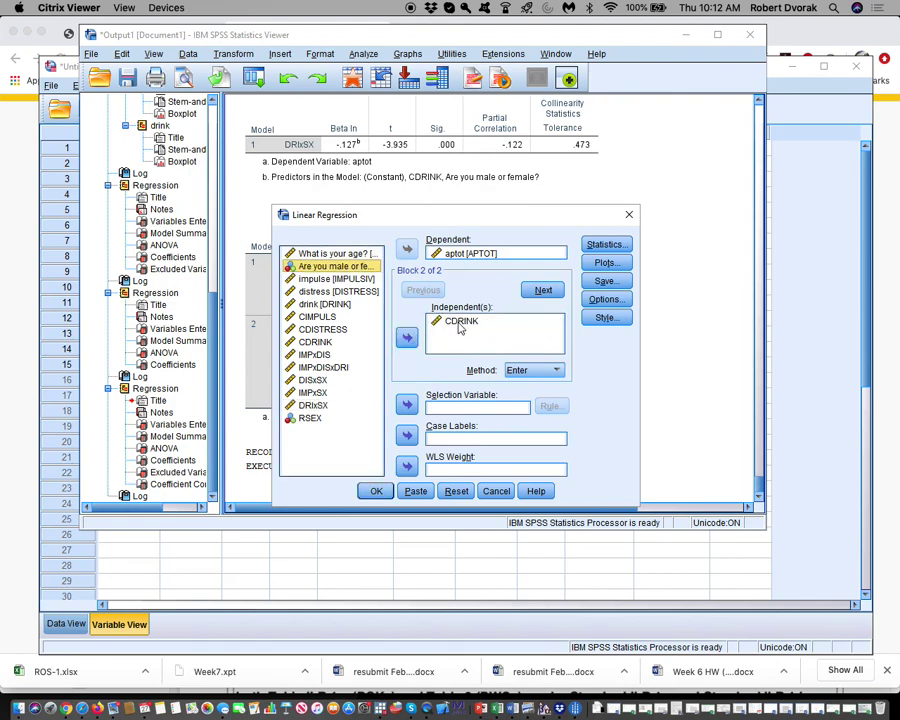
pyautogui.click(309, 418)
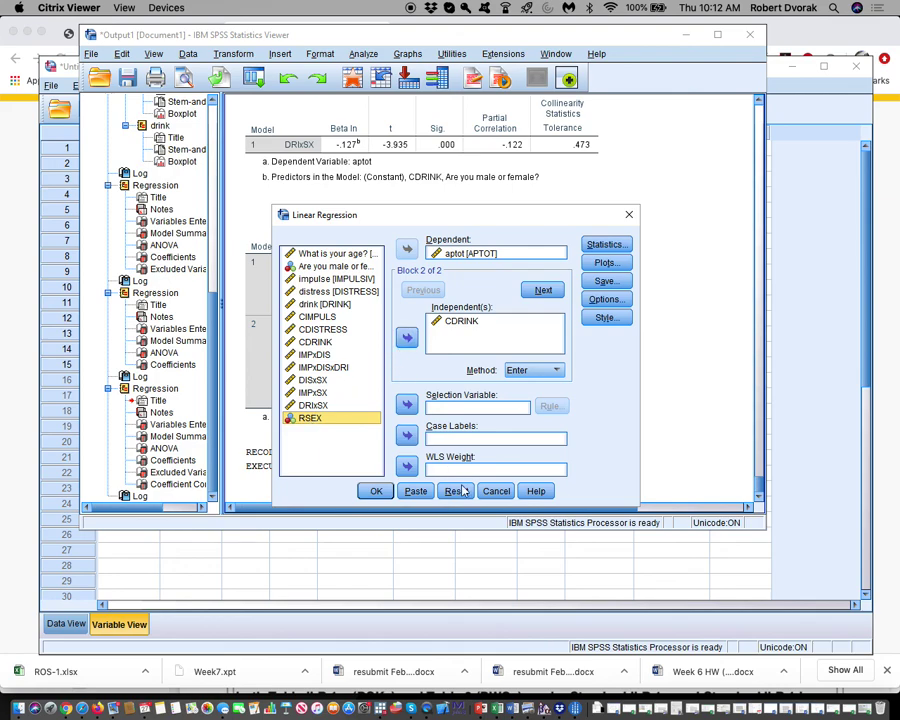
pyautogui.click(496, 490)
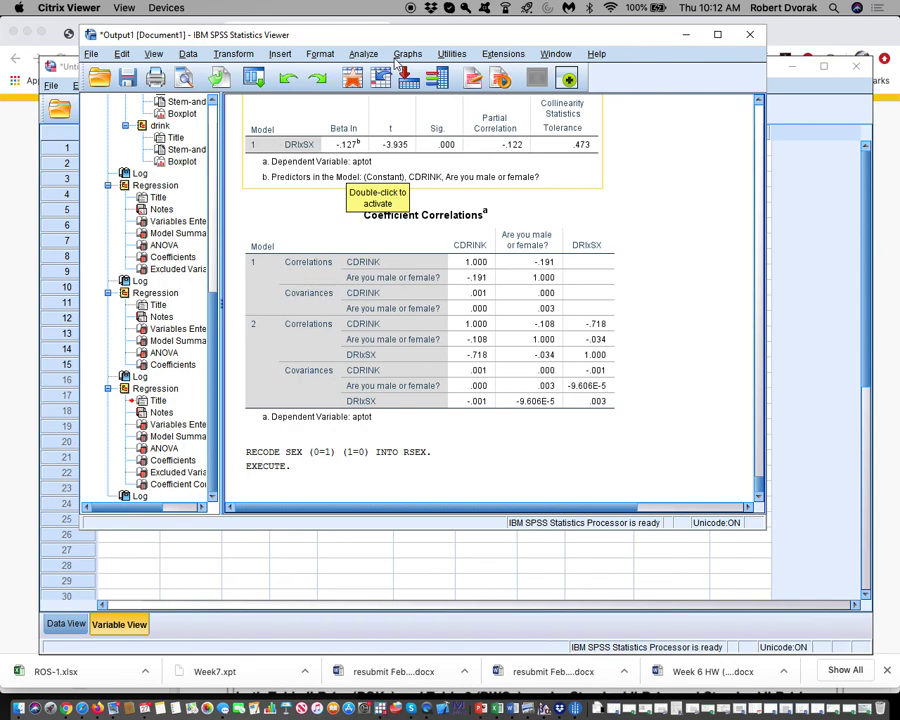
# - Compute a new interaction variable DRIxRSX as CDRINK*RSEX
pyautogui.click(233, 54)
pyautogui.click(243, 74)
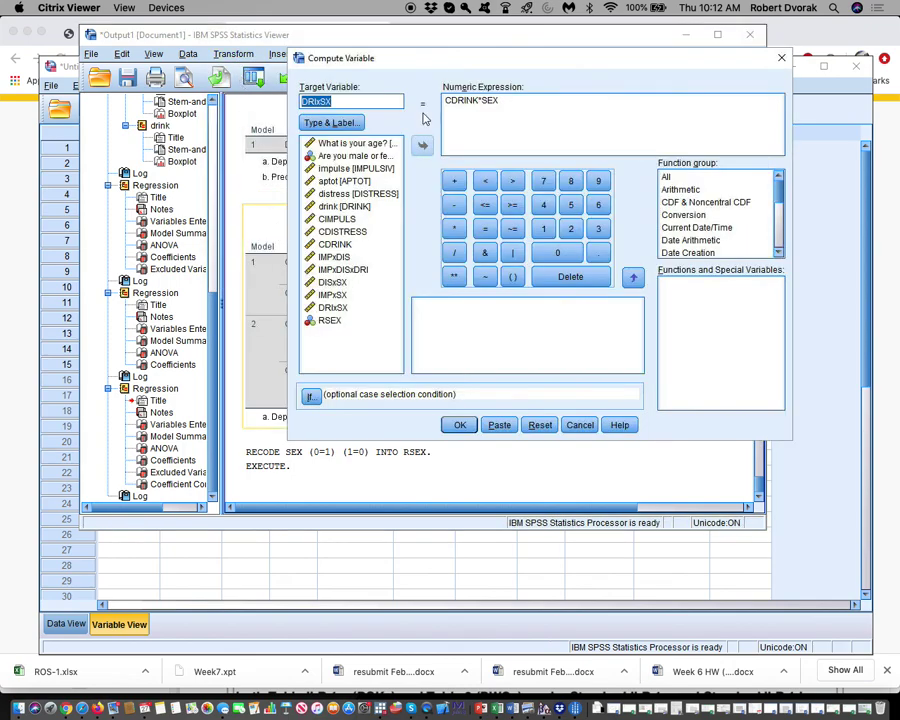
pyautogui.click(483, 100)
pyautogui.write('R')
pyautogui.click(322, 101)
pyautogui.write('R')
pyautogui.click(459, 424)
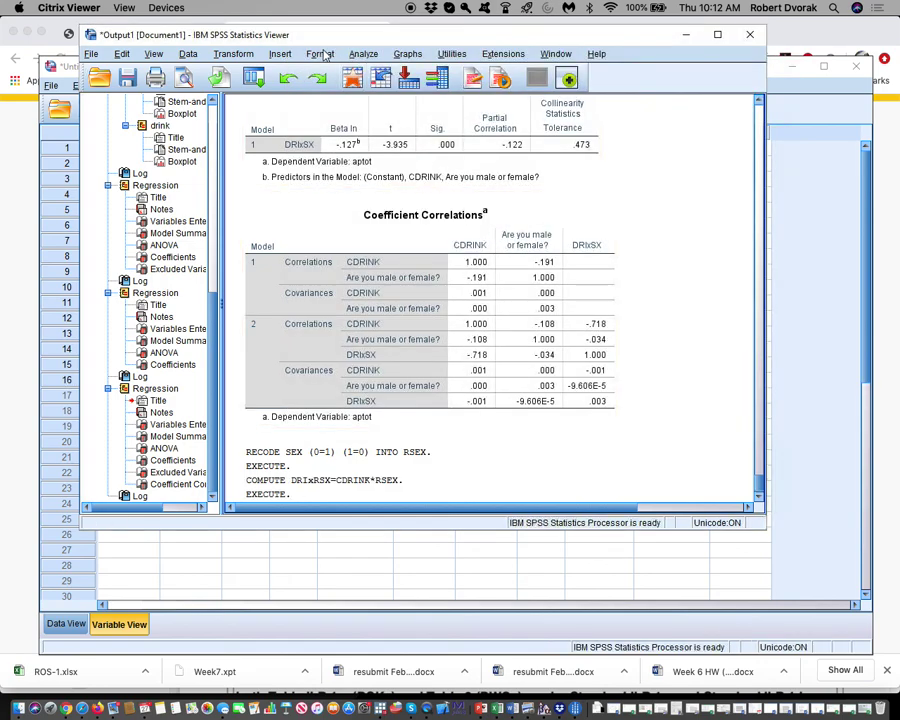
# - Reopen the linear regression setup for APTOT and remove DRIxSX from the second block of predictors
pyautogui.click(362, 55)
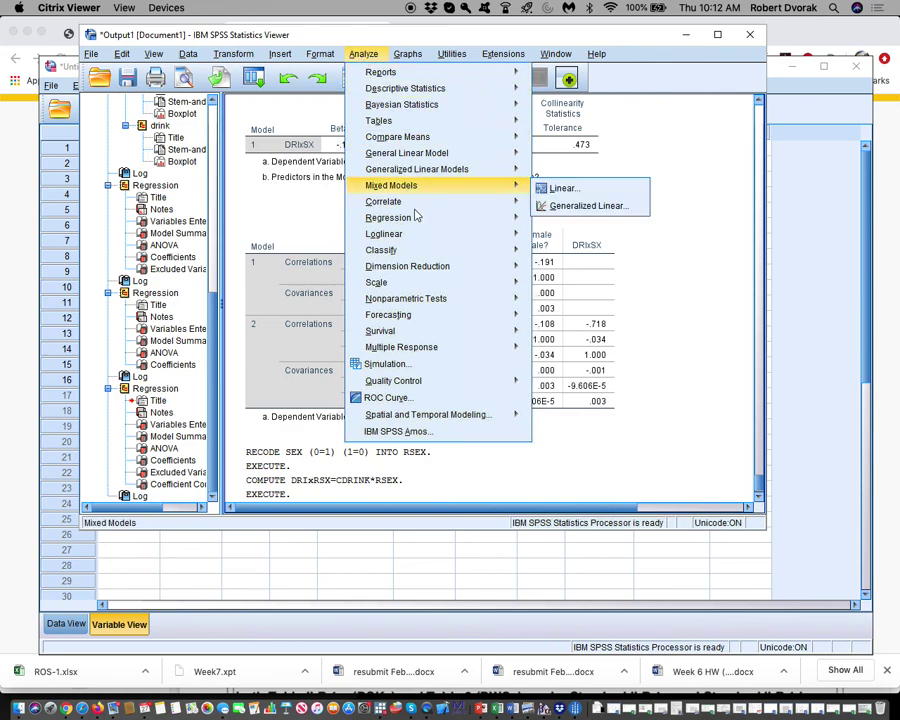
pyautogui.moveTo(482, 217)
pyautogui.click(576, 245)
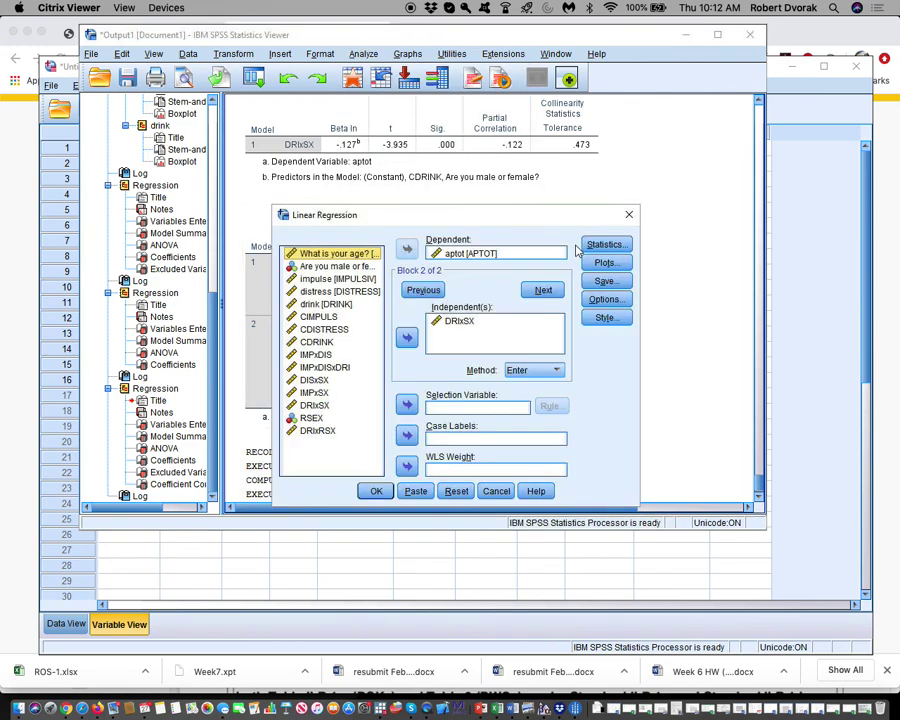
pyautogui.click(458, 320)
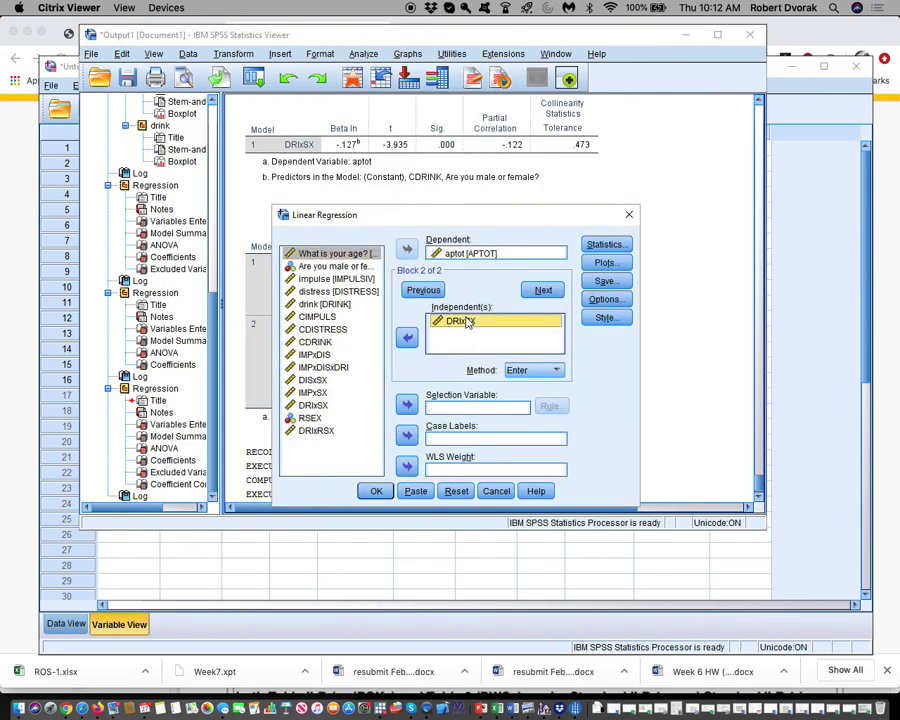
pyautogui.click(406, 334)
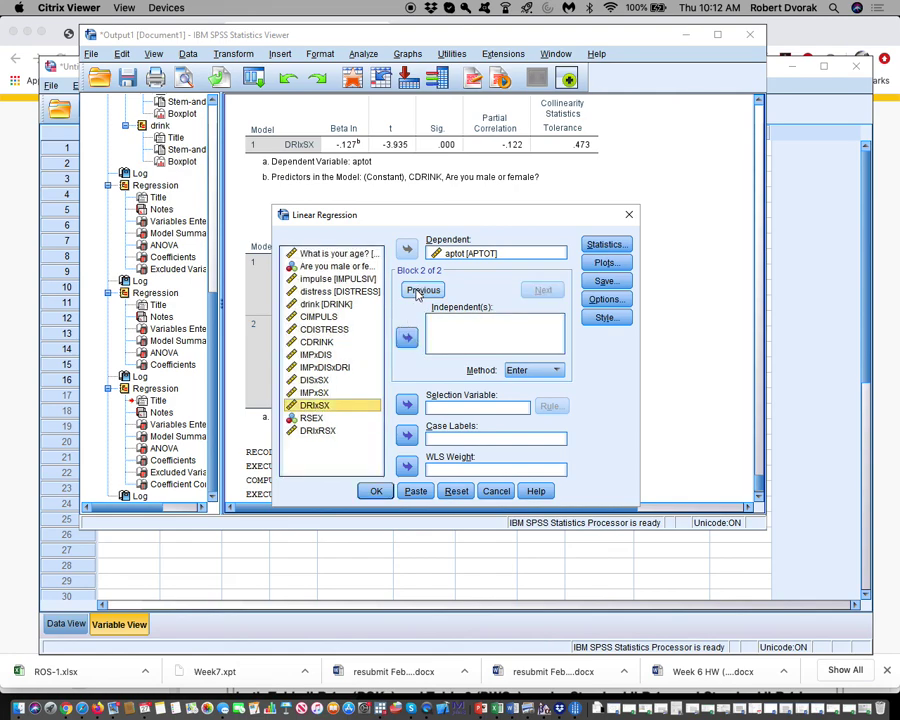
# - Replace the SEX variable with RSEX among the first block's predictors, alongside CDRINK
pyautogui.click(412, 289)
pyautogui.click(470, 321)
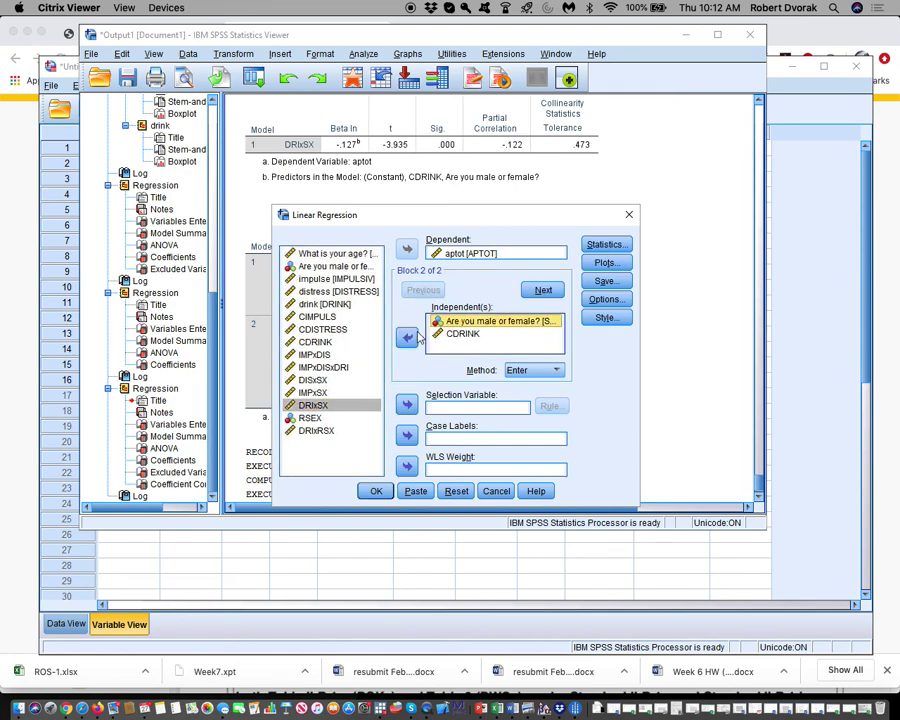
pyautogui.click(406, 337)
pyautogui.click(311, 418)
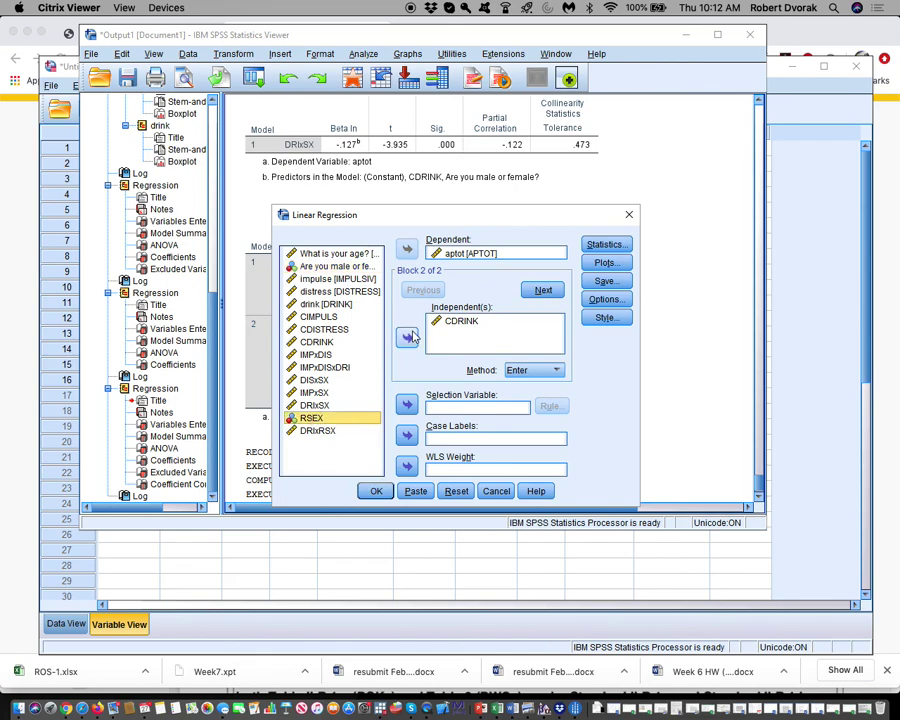
pyautogui.click(406, 337)
# - Add DRIxRSX as the second block's predictor and run the hierarchical regression
pyautogui.click(541, 290)
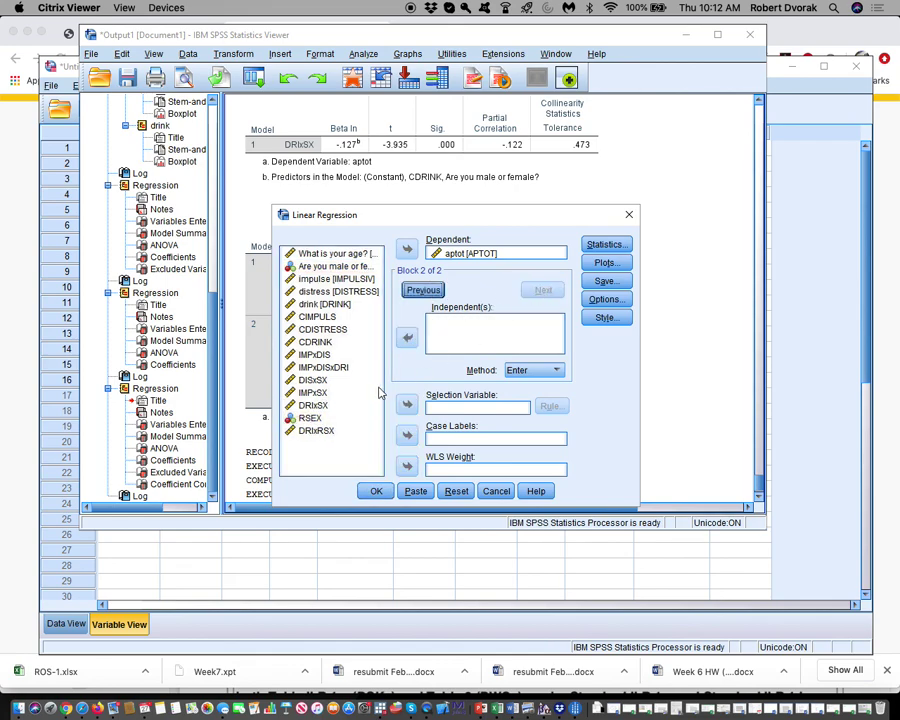
pyautogui.click(314, 434)
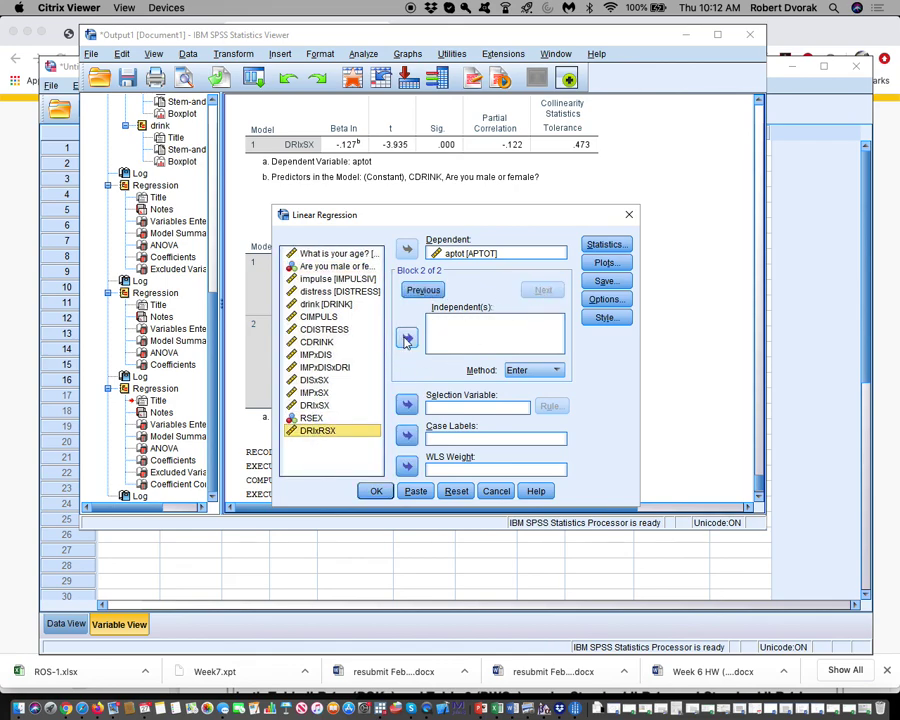
pyautogui.click(406, 337)
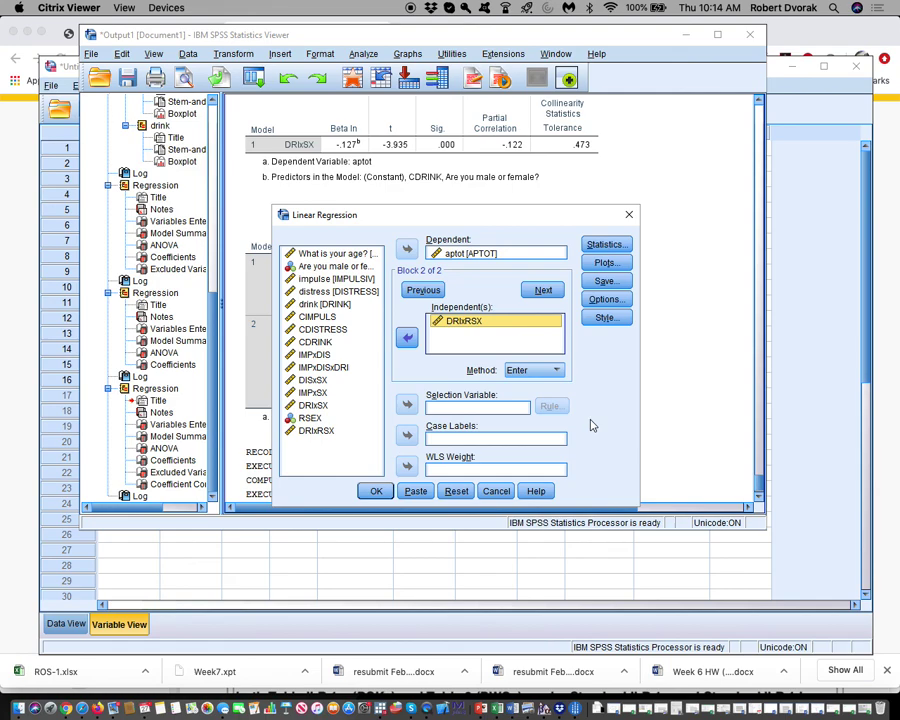
pyautogui.click(376, 491)
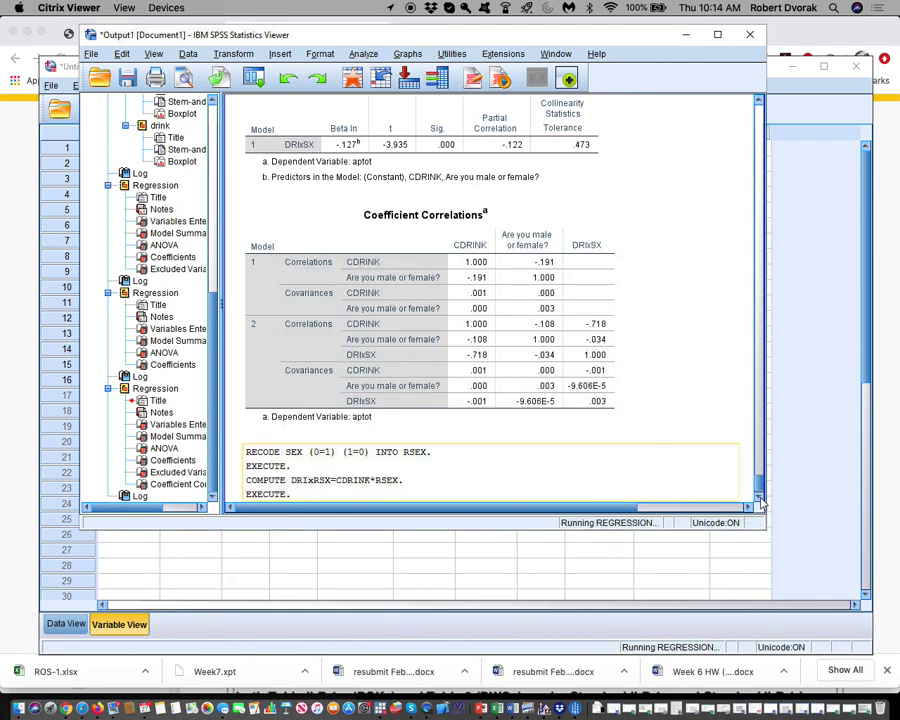
# - Examine the new regression's Model Summary and the Coefficients table for CDRINK, RSEX and DRIxRSX
pyautogui.scroll(-5, 760, 500)
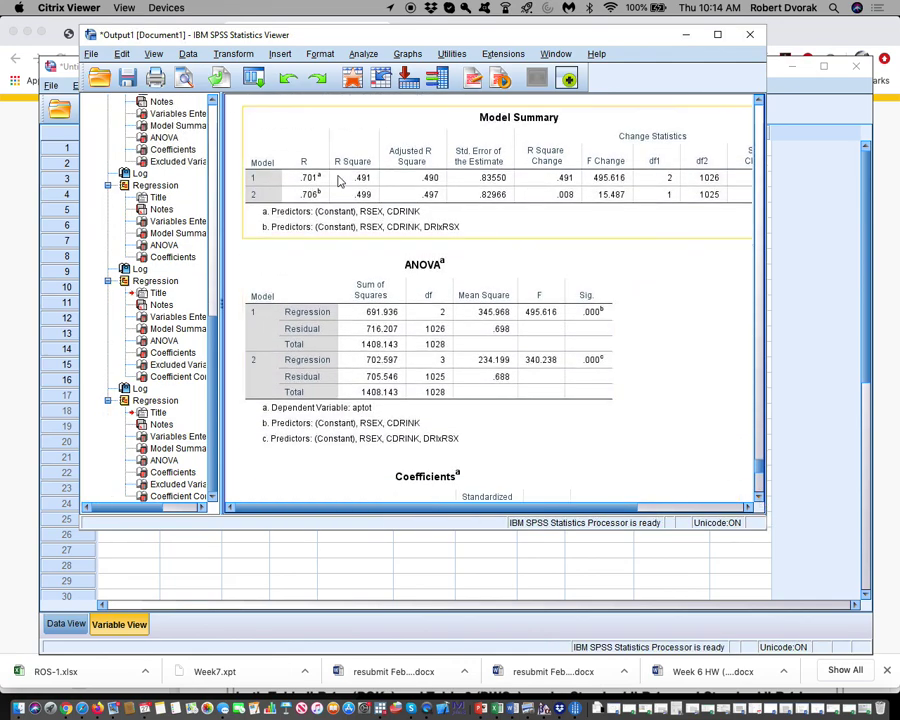
pyautogui.scroll(-7, 760, 500)
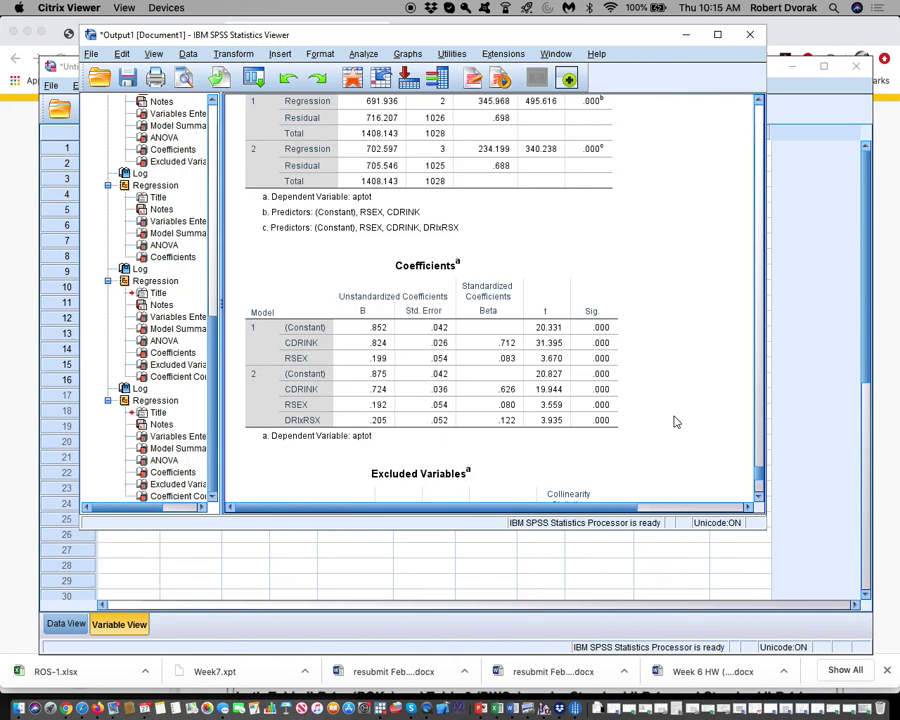
pyautogui.click(310, 402)
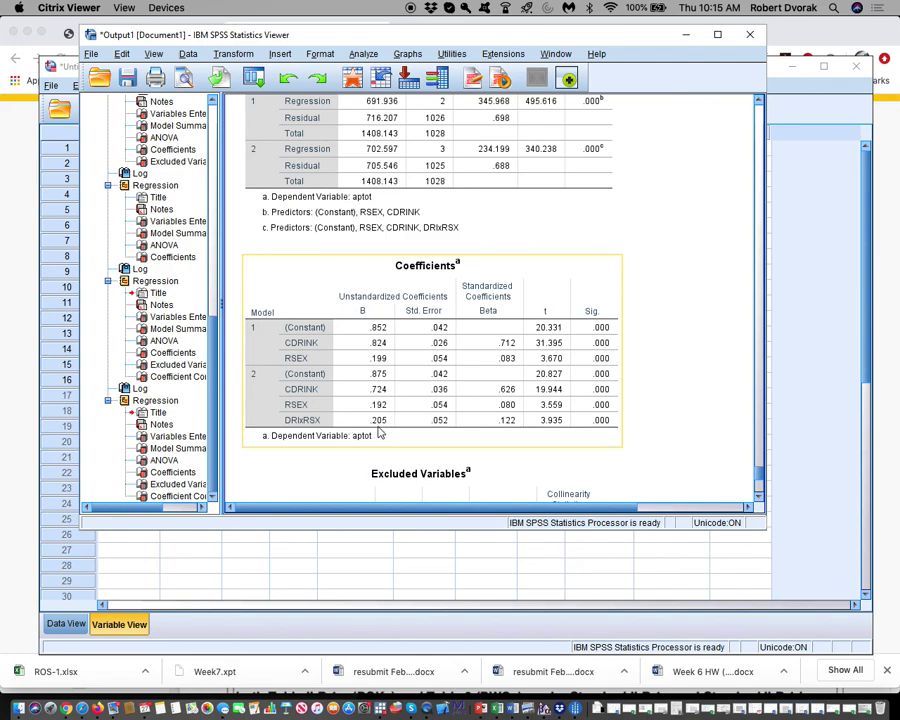
pyautogui.click(688, 464)
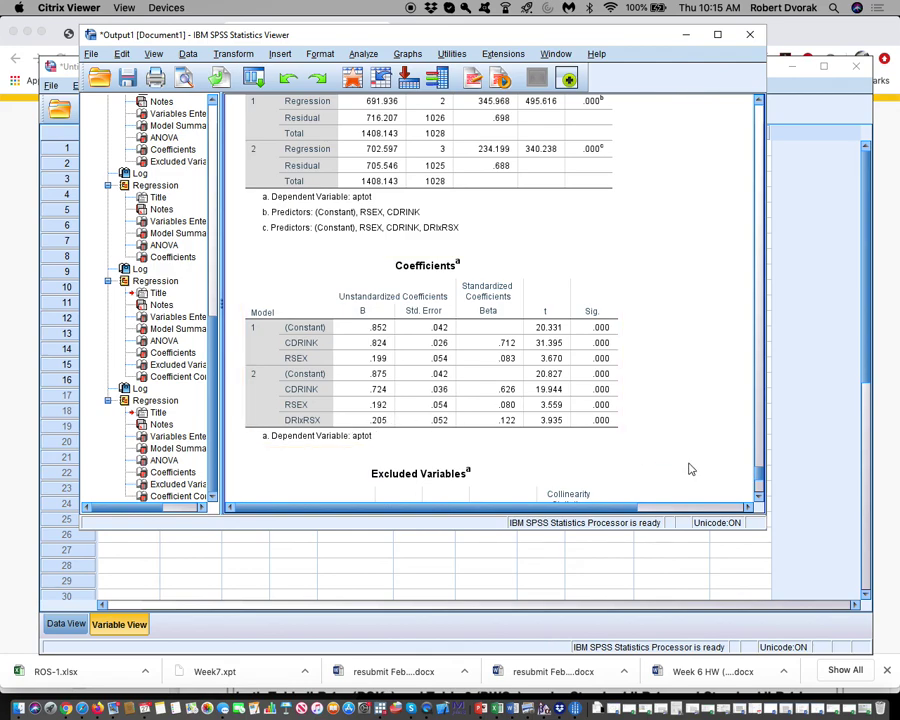
pyautogui.click(440, 441)
pyautogui.click(633, 430)
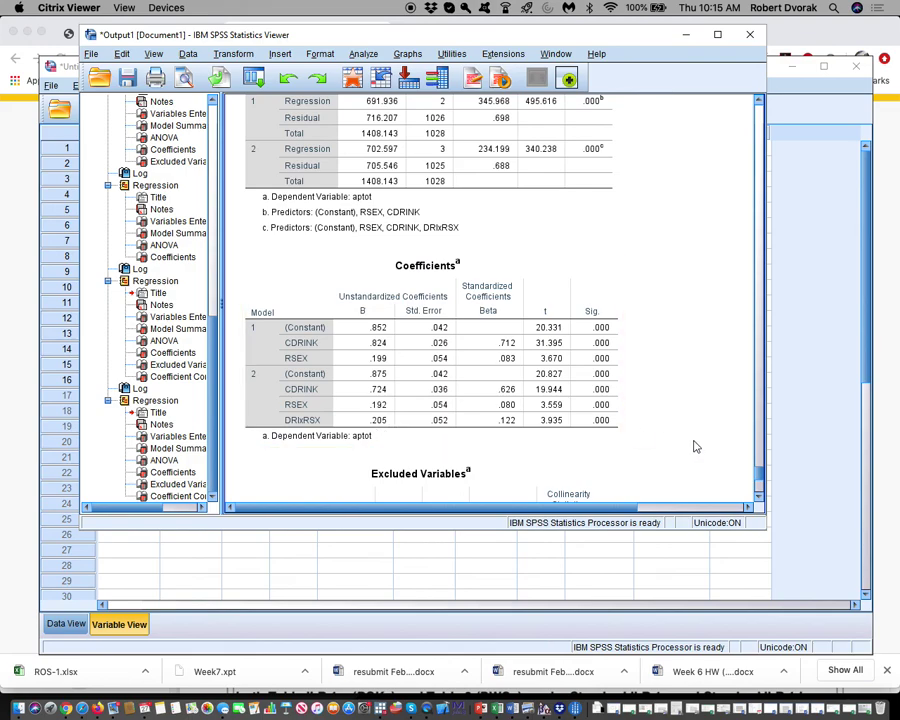